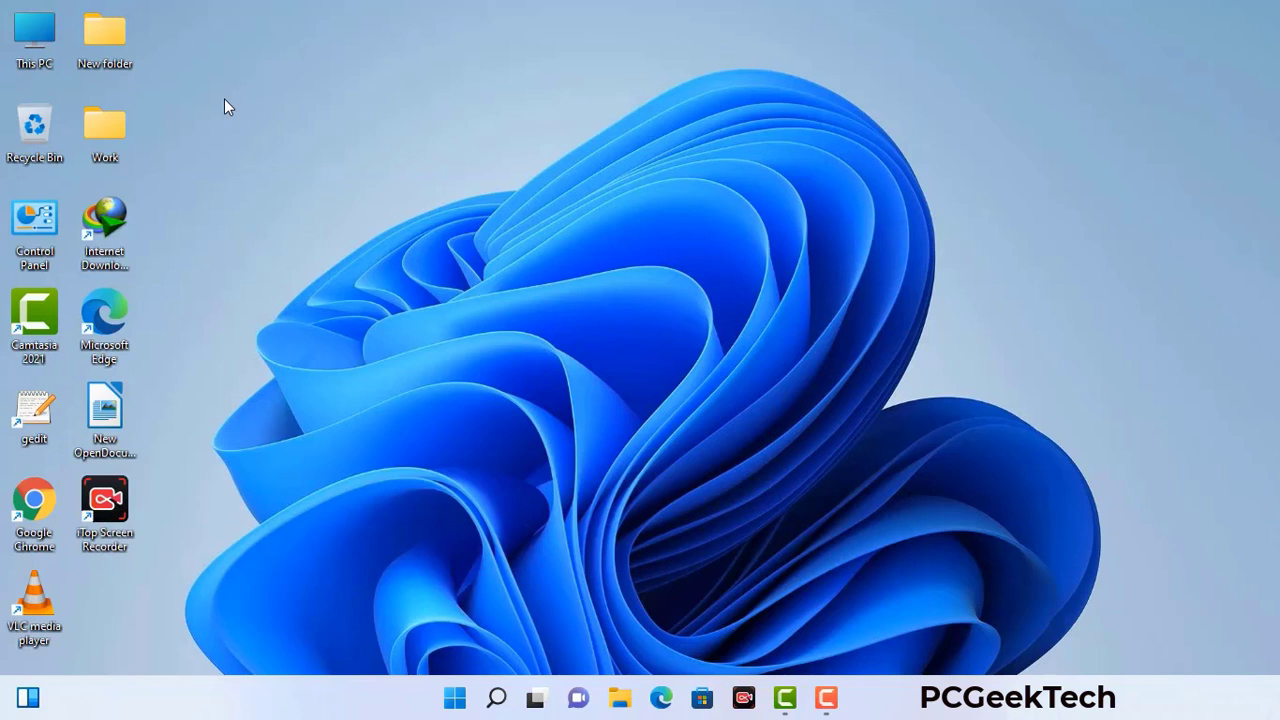
Run msconfig from the Win+R box to open System Configuration on its General tab.
{"action": "key", "text": "super+r"}
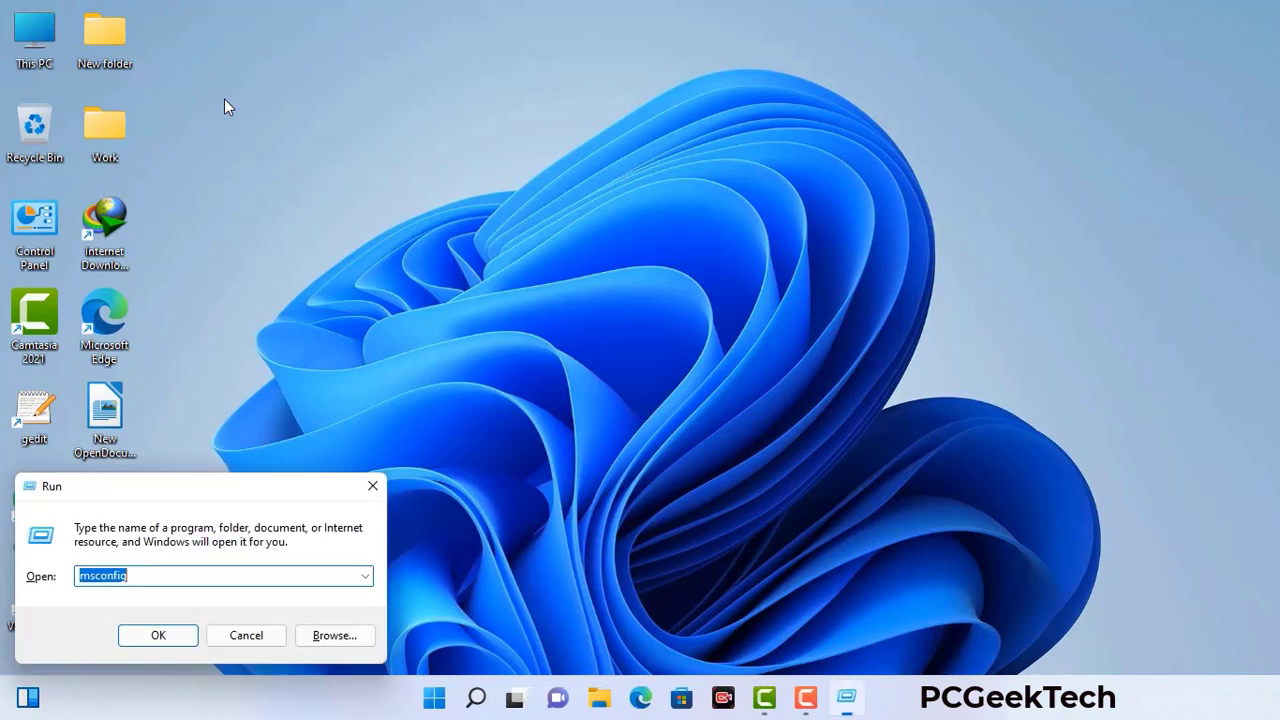
{"action": "left_click_drag", "start_coordinate": [214, 486], "coordinate": [562, 158]}
{"action": "left_click", "coordinate": [509, 249]}
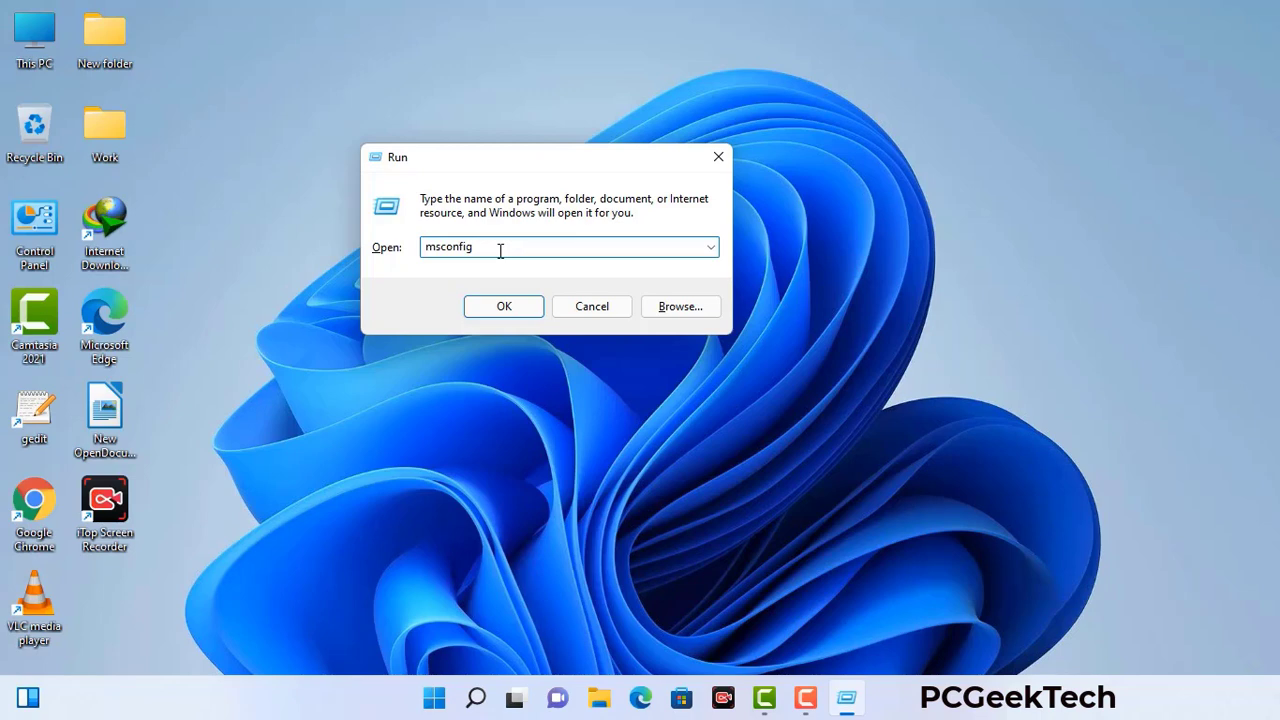
{"action": "left_click", "coordinate": [494, 312]}
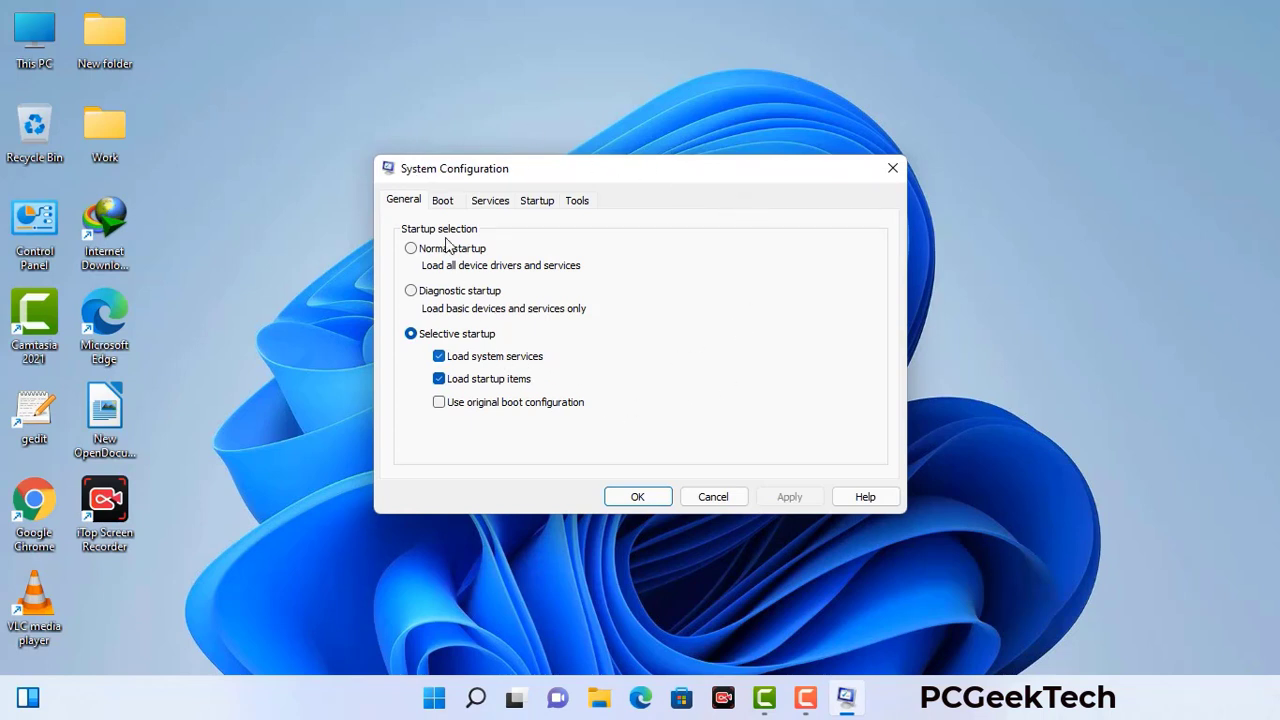
On the Boot tab, enable Safe boot with the Network option, apply it, and restart.
{"action": "left_click", "coordinate": [443, 201]}
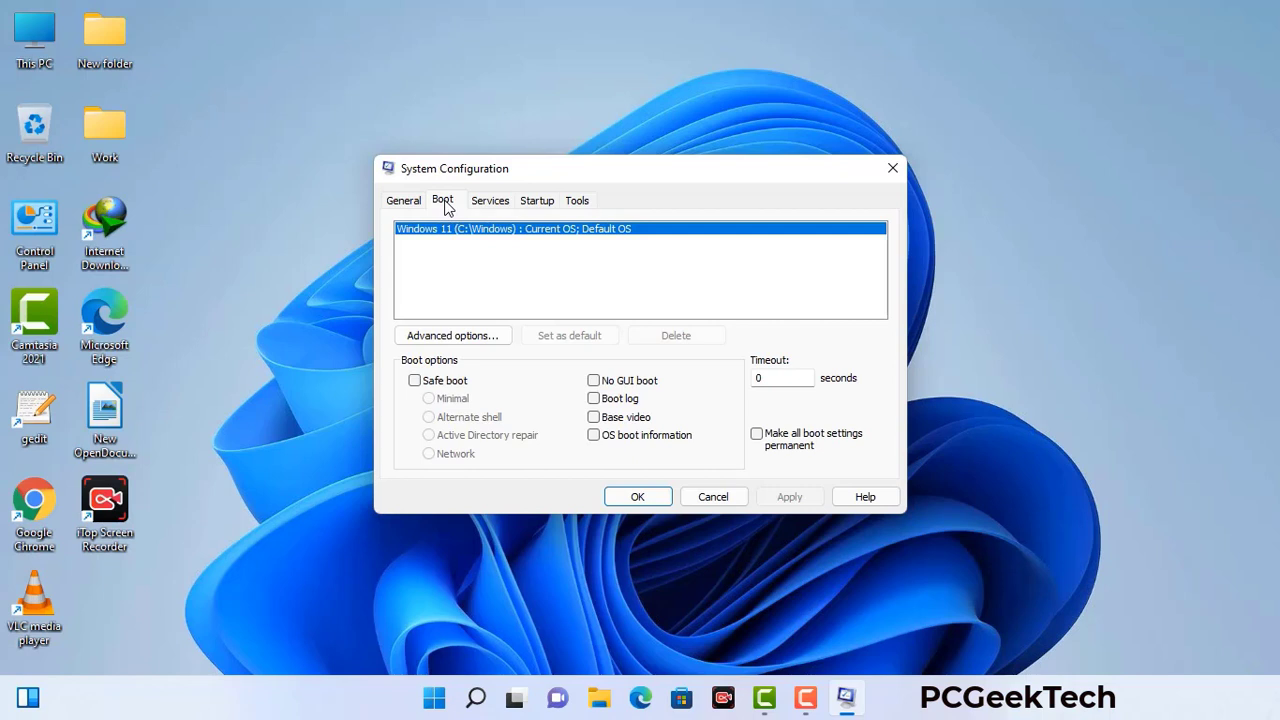
{"action": "left_click", "coordinate": [415, 383]}
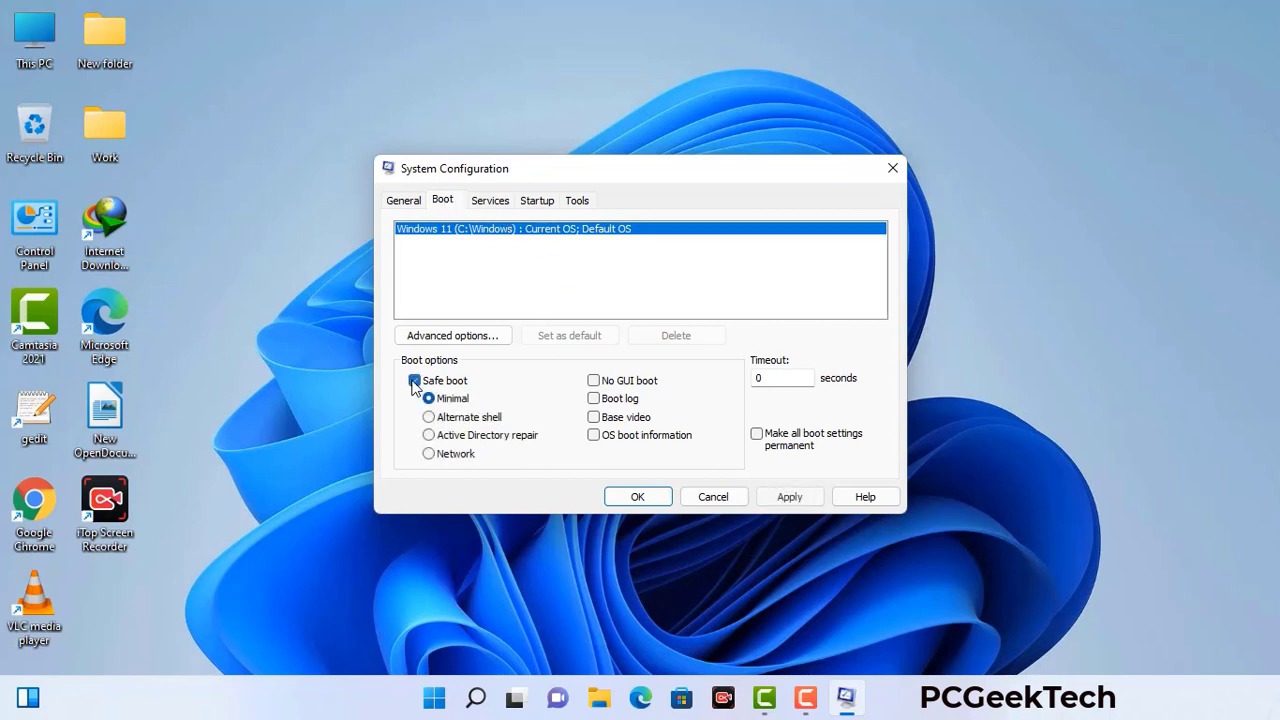
{"action": "left_click", "coordinate": [456, 461]}
{"action": "left_click", "coordinate": [789, 497]}
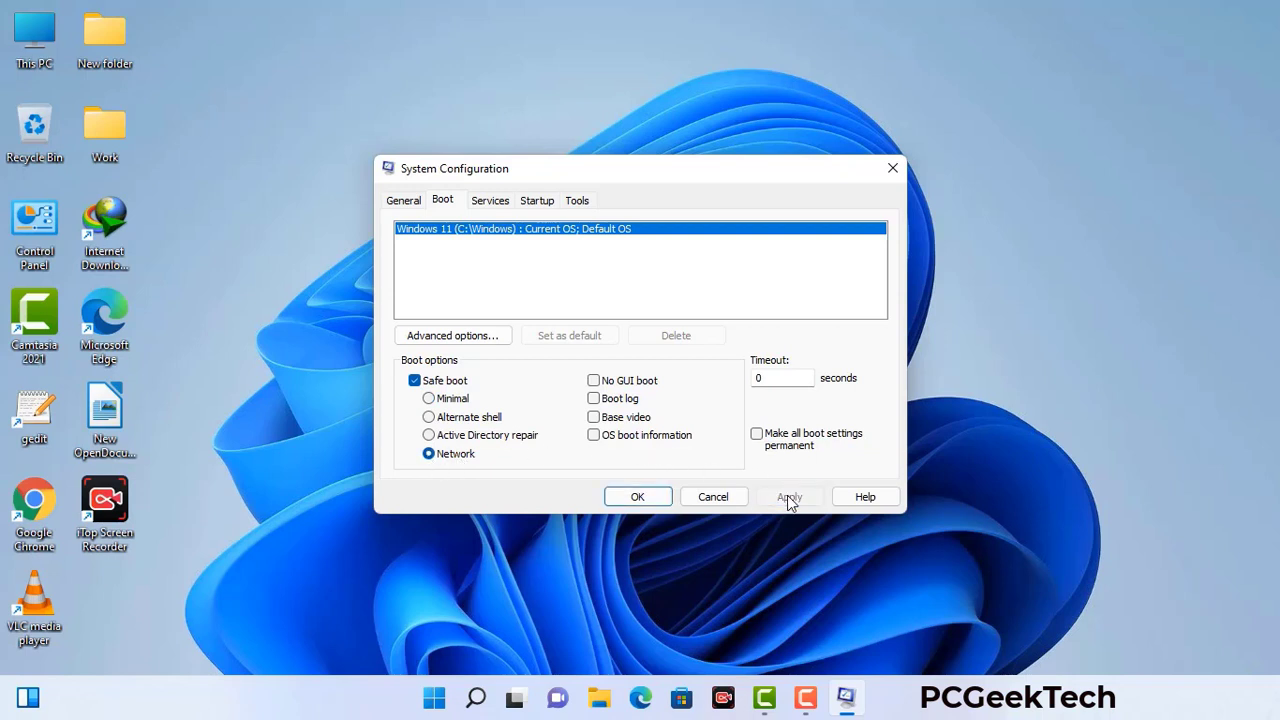
{"action": "left_click", "coordinate": [637, 497]}
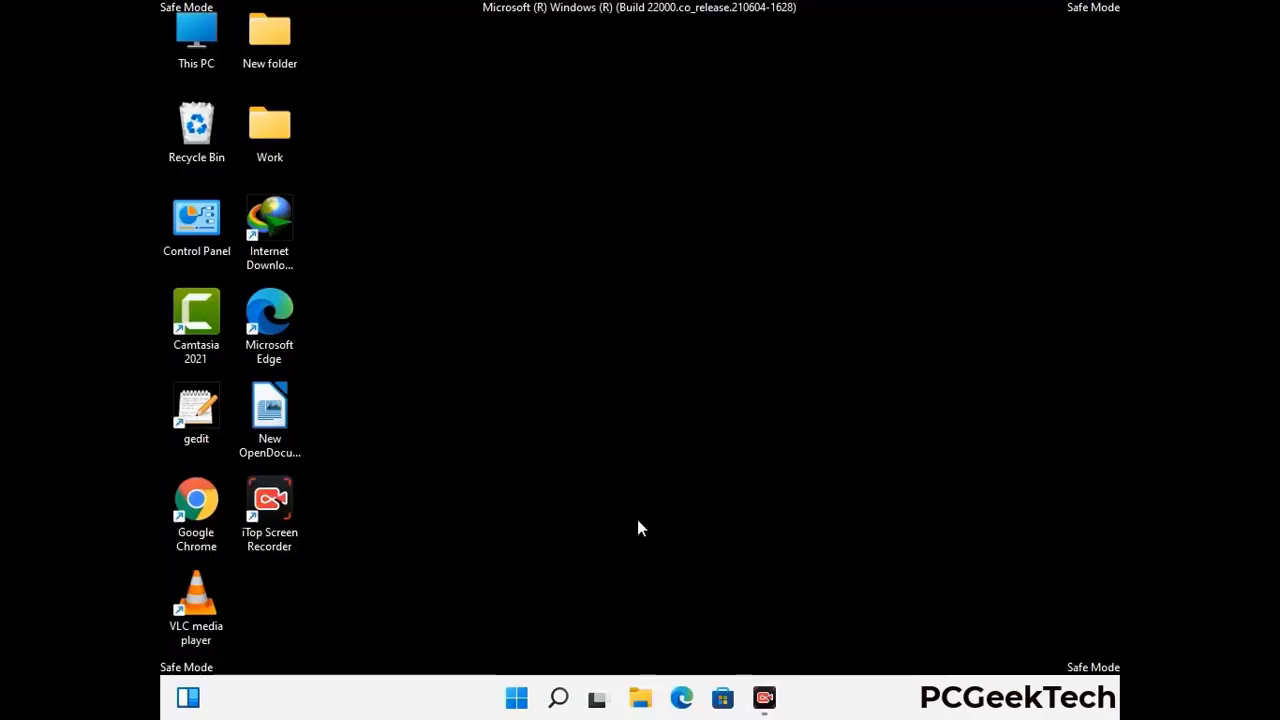
Turn on 'Show hidden files, folders, and drives' in File Explorer Options and apply it.
{"action": "double_click", "coordinate": [197, 237]}
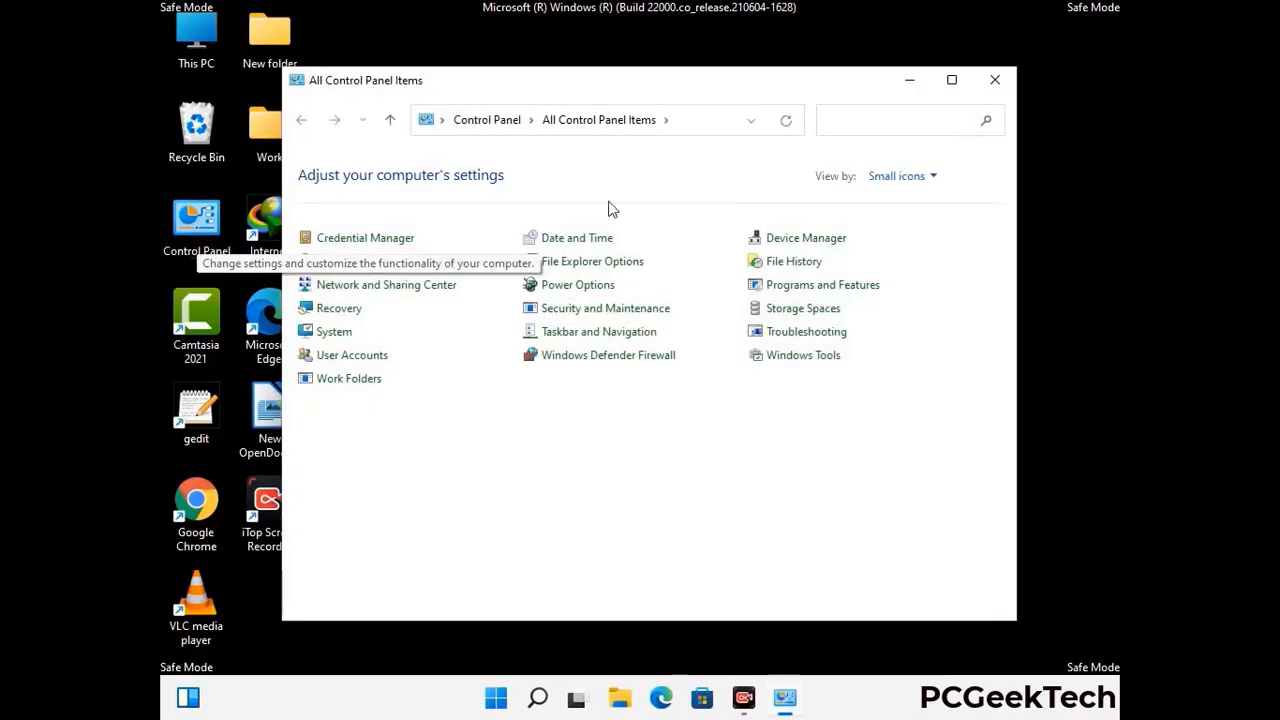
{"action": "left_click", "coordinate": [612, 262]}
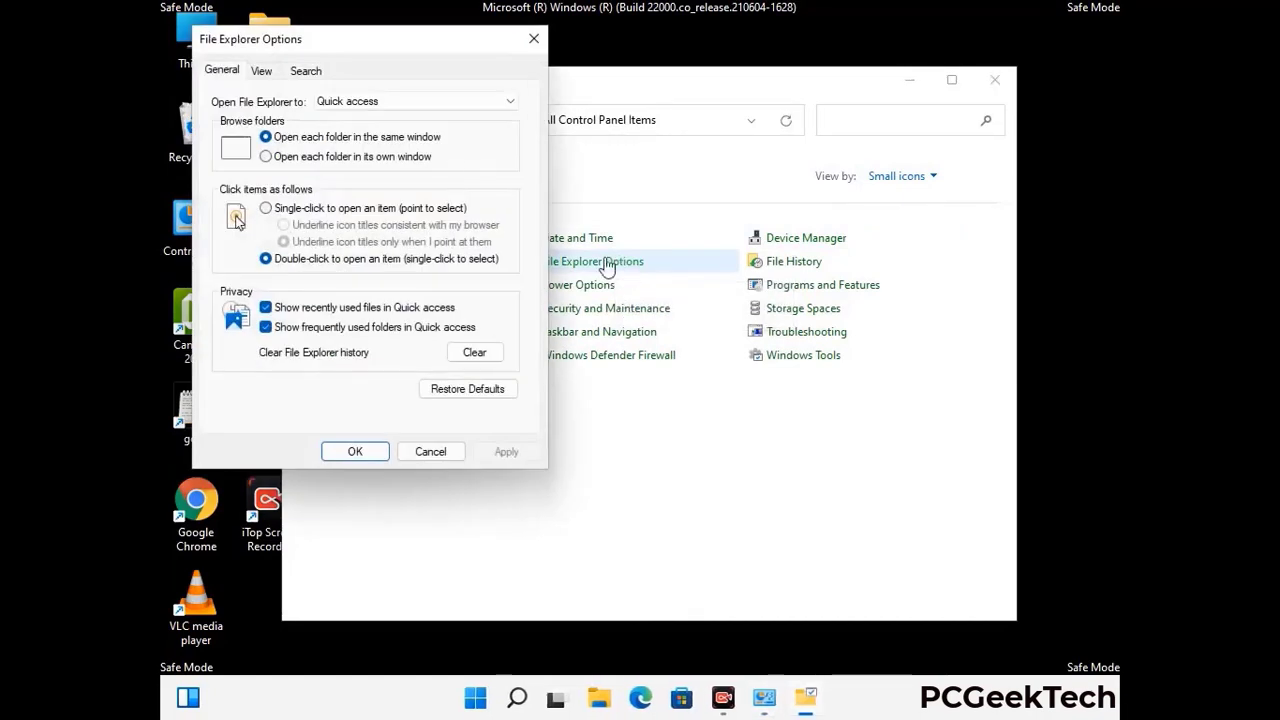
{"action": "left_click", "coordinate": [262, 71]}
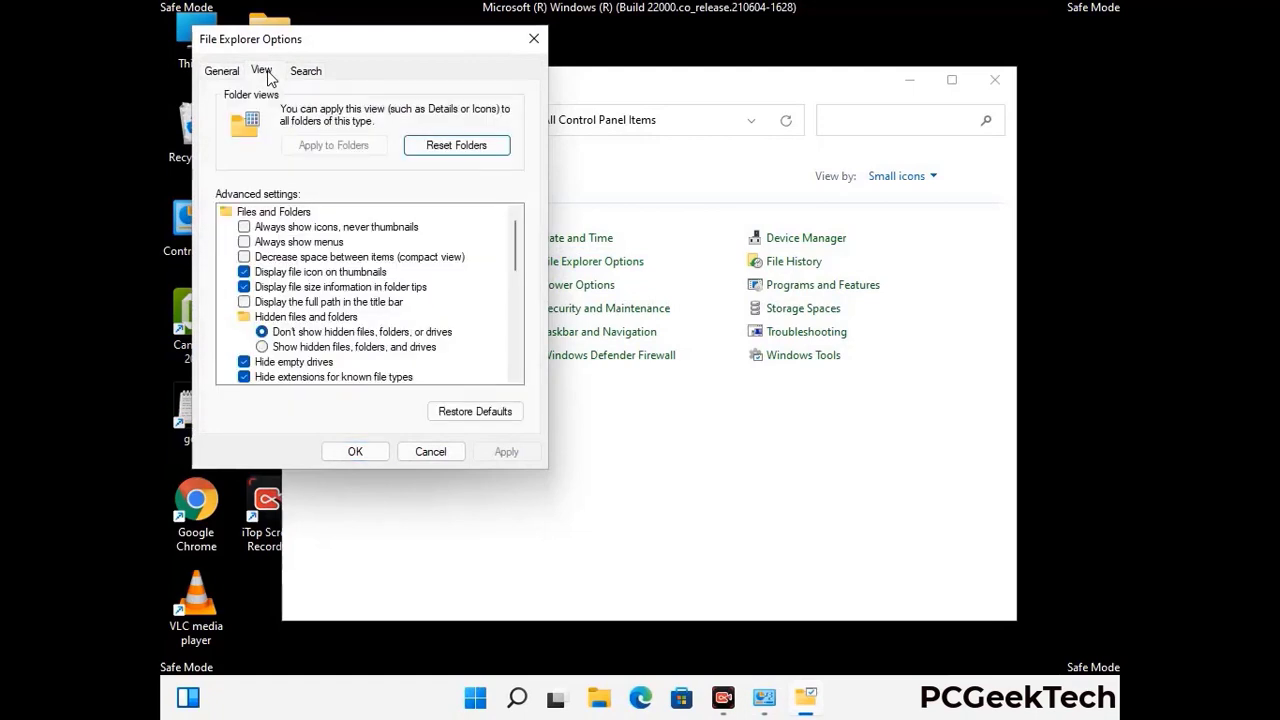
{"action": "left_click", "coordinate": [264, 348]}
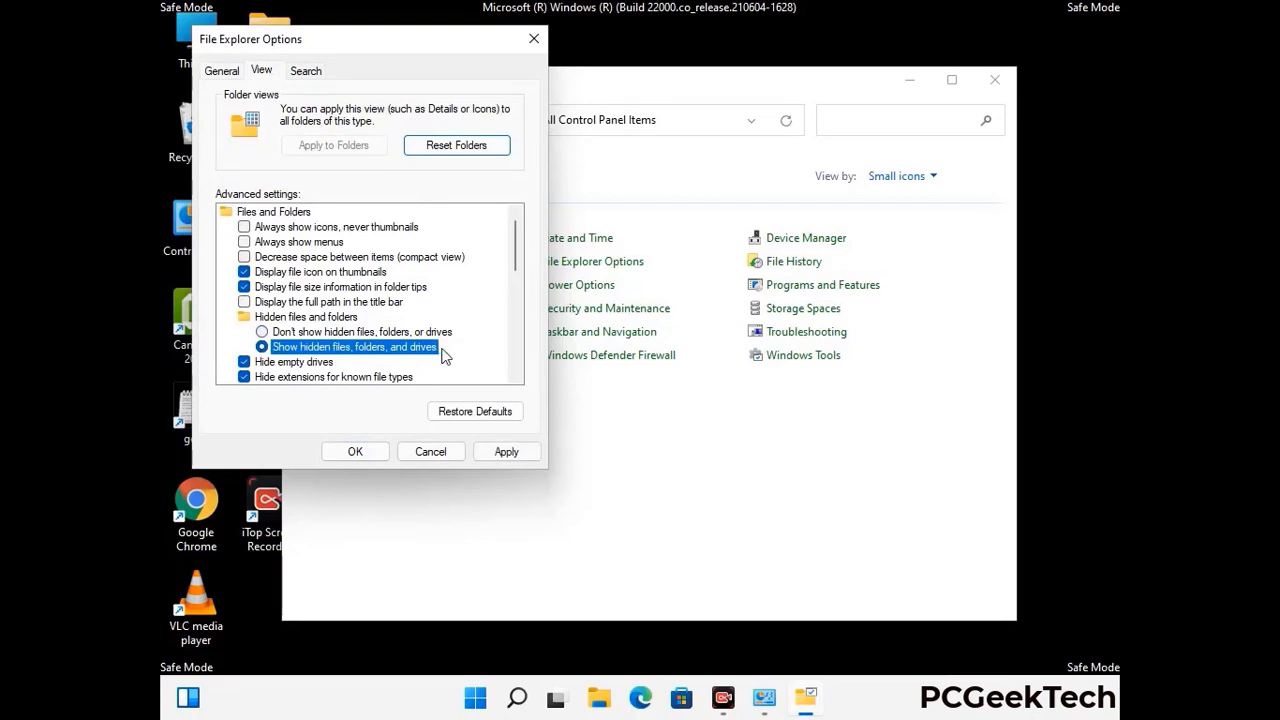
{"action": "left_click", "coordinate": [504, 451]}
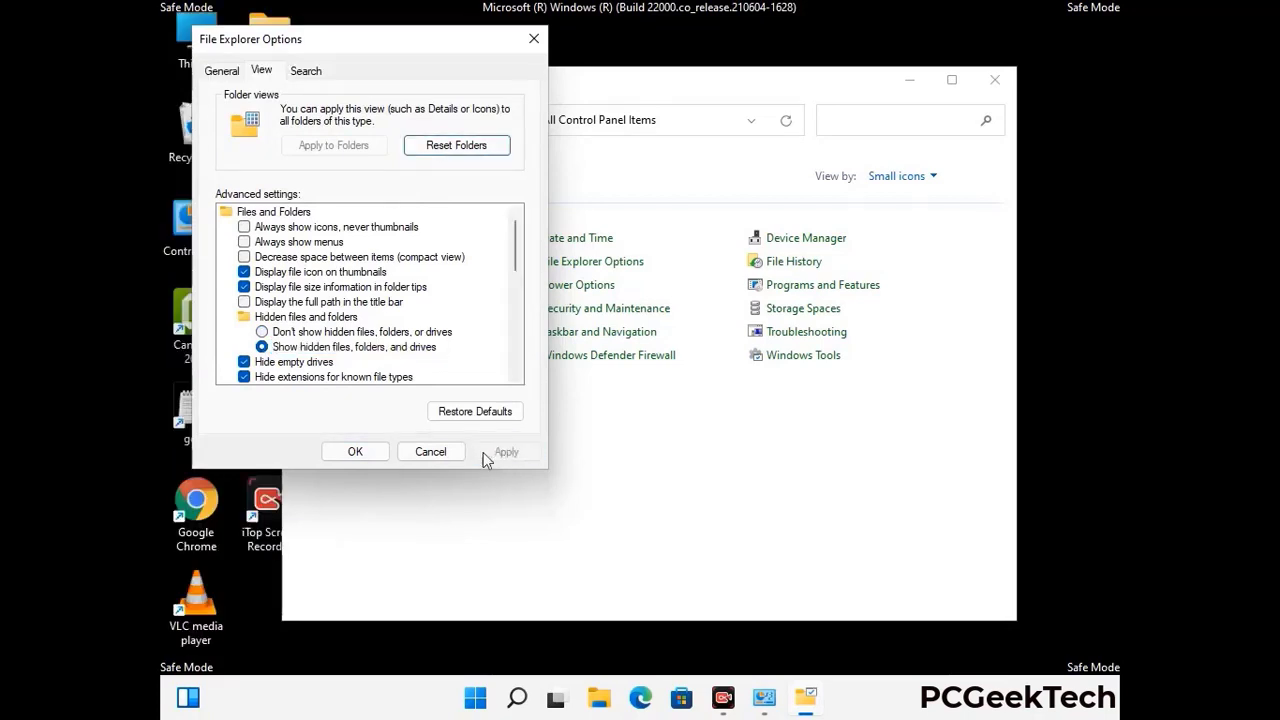
{"action": "left_click", "coordinate": [336, 454]}
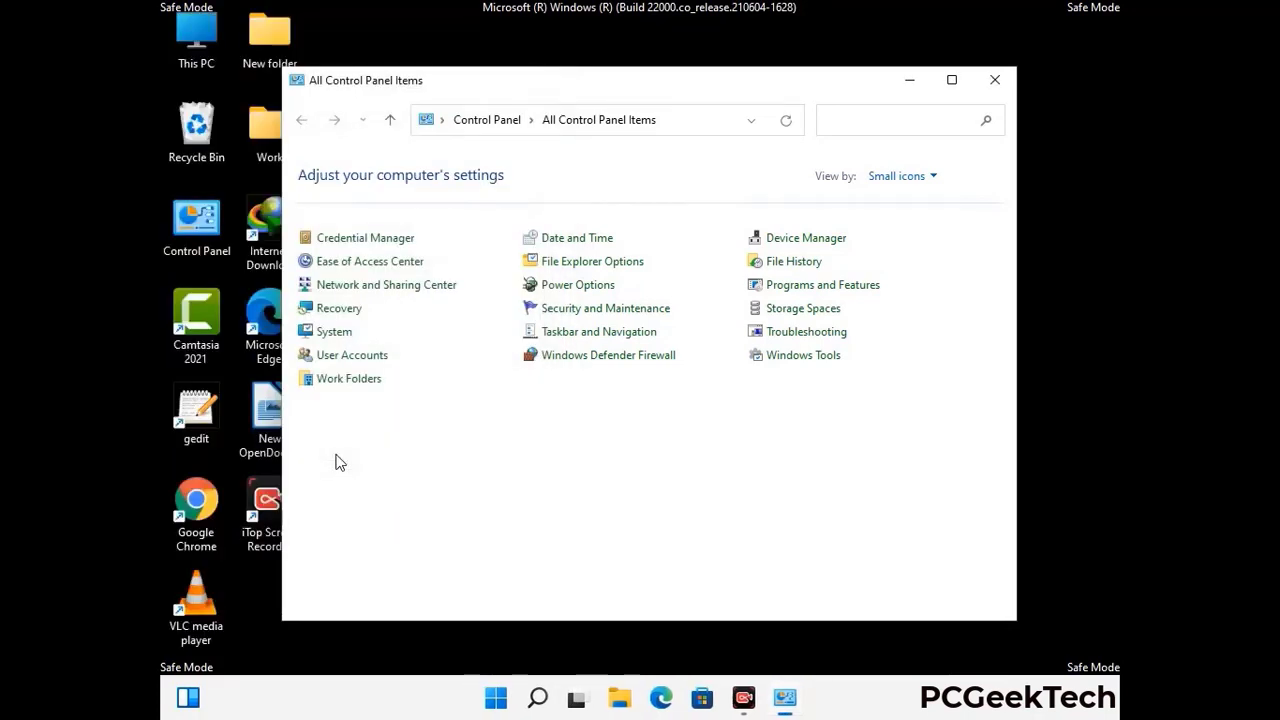
Close Control Panel and browse from This PC into C:\Windows.
{"action": "left_click", "coordinate": [995, 80]}
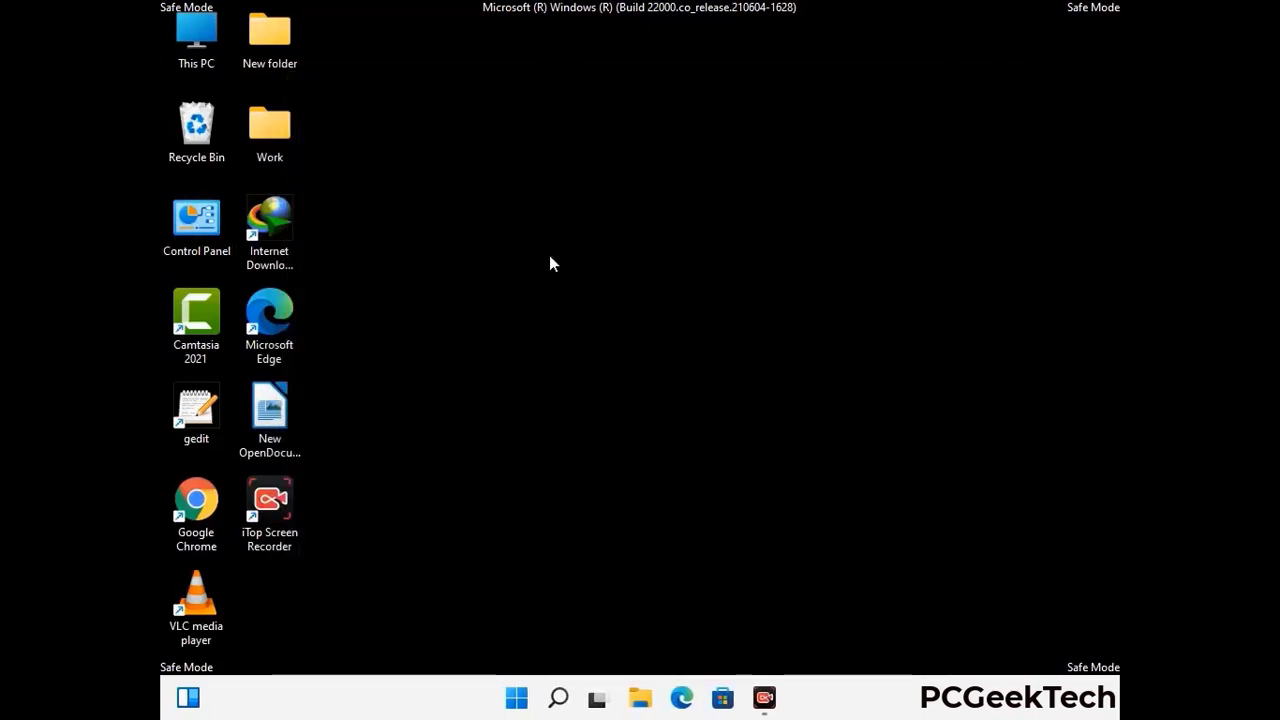
{"action": "double_click", "coordinate": [190, 62]}
{"action": "double_click", "coordinate": [558, 436]}
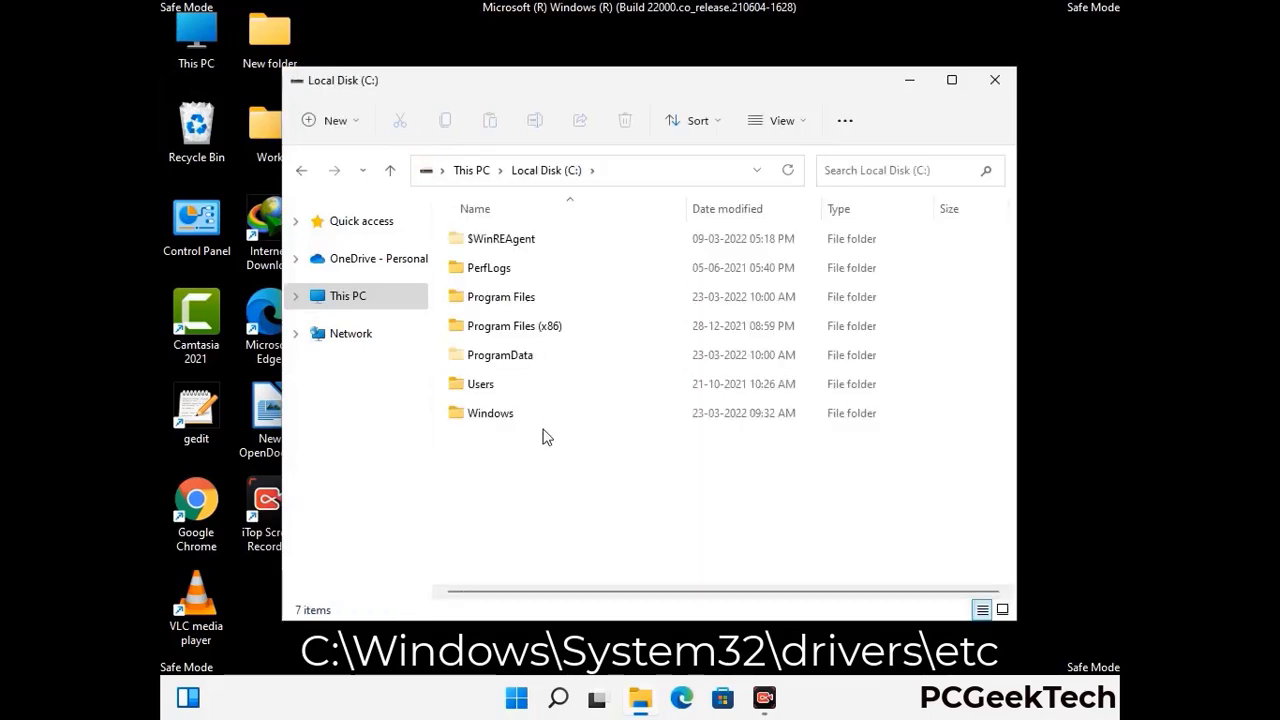
{"action": "left_click", "coordinate": [482, 422]}
{"action": "double_click", "coordinate": [482, 415]}
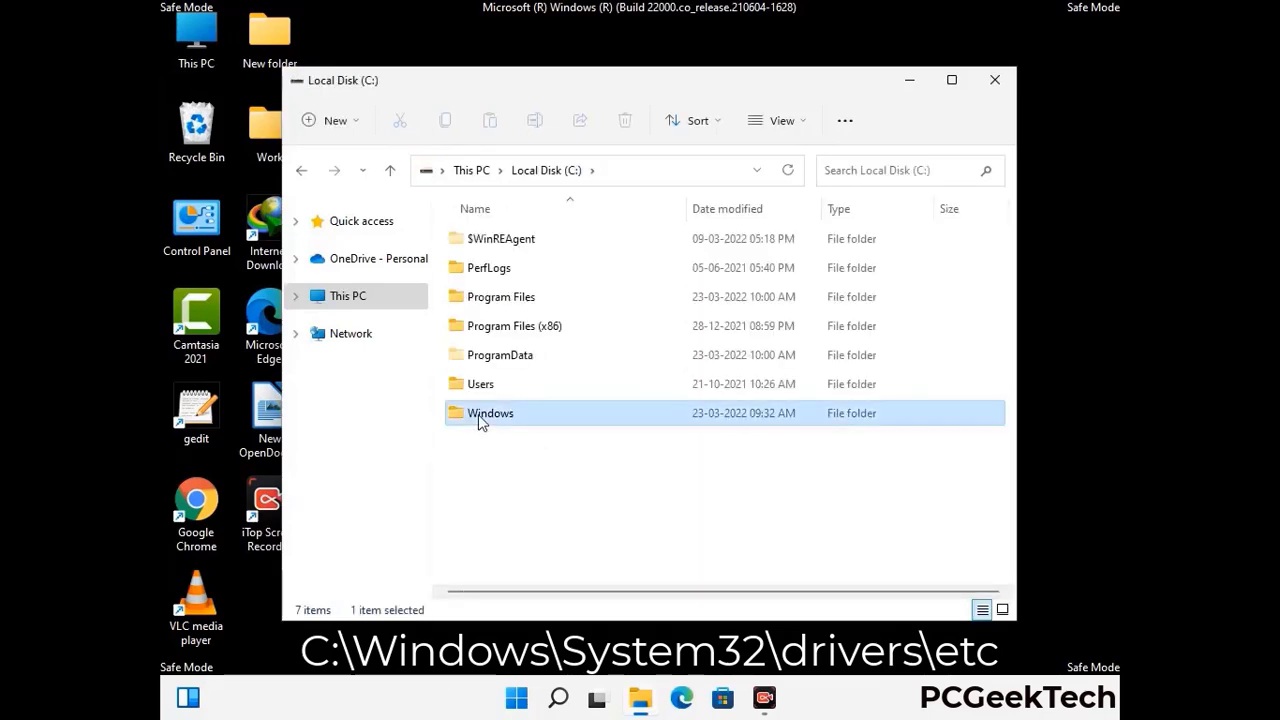
Go through System32\drivers\etc and open the hosts file.
{"action": "scroll", "coordinate": [640, 428], "scroll_direction": "down", "scroll_amount": 4}
{"action": "scroll", "coordinate": [632, 432], "scroll_direction": "down", "scroll_amount": 12}
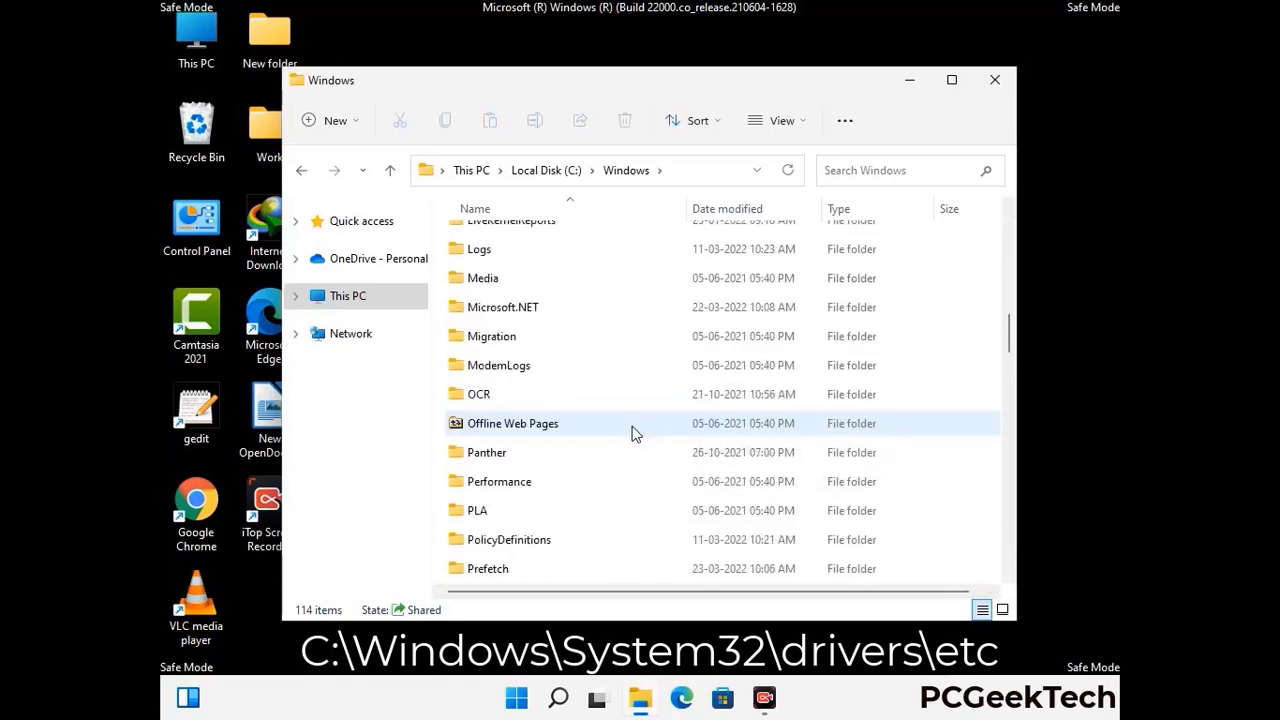
{"action": "scroll", "coordinate": [603, 427], "scroll_direction": "down", "scroll_amount": 2}
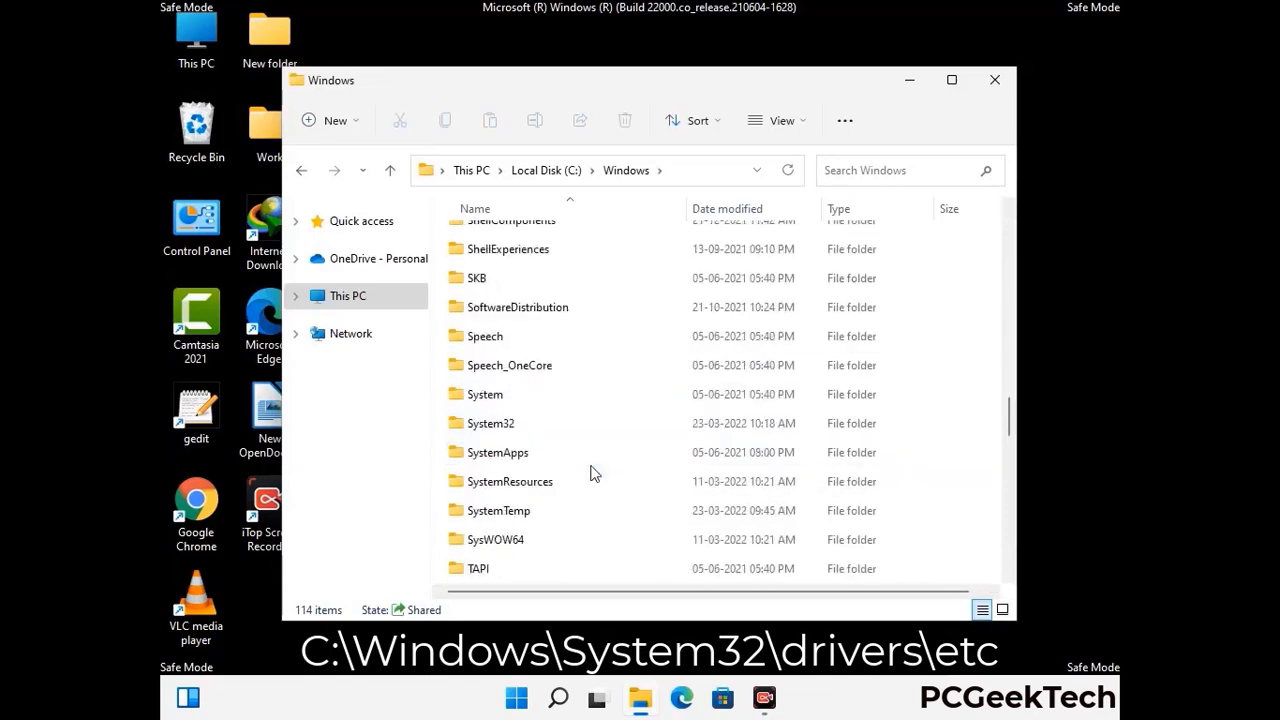
{"action": "double_click", "coordinate": [484, 425]}
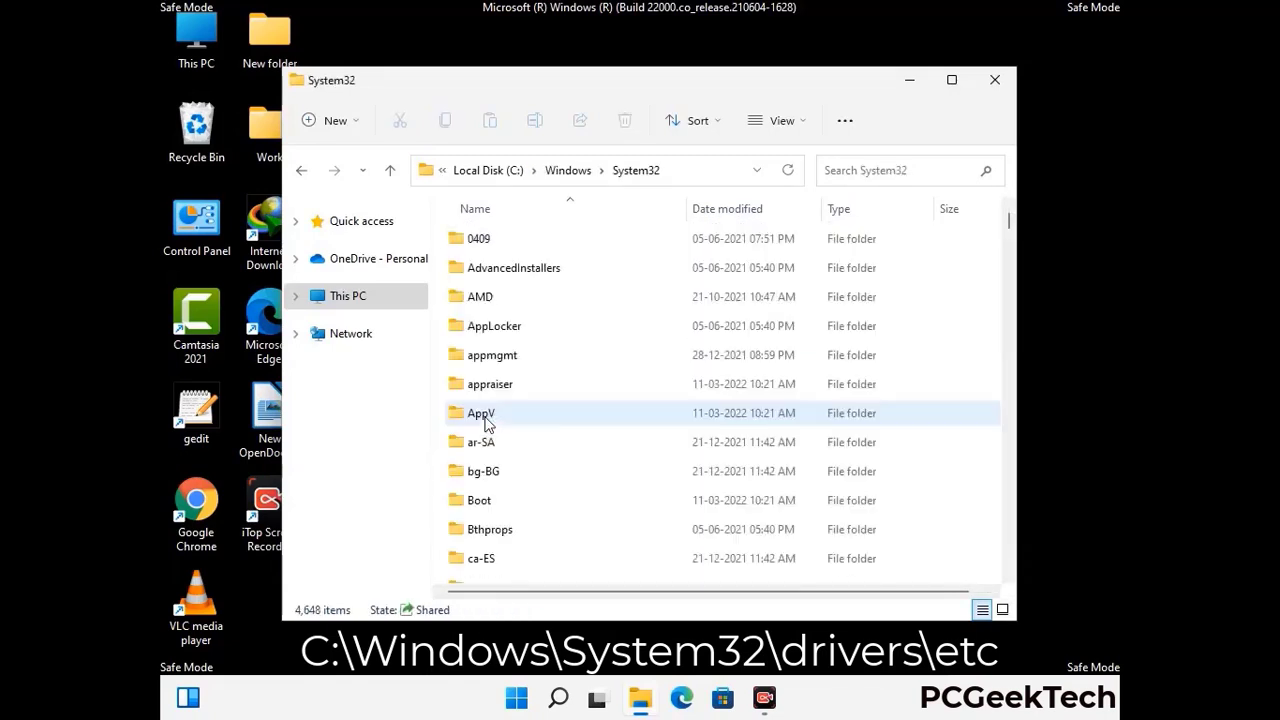
{"action": "scroll", "coordinate": [551, 425], "scroll_direction": "down", "scroll_amount": 5}
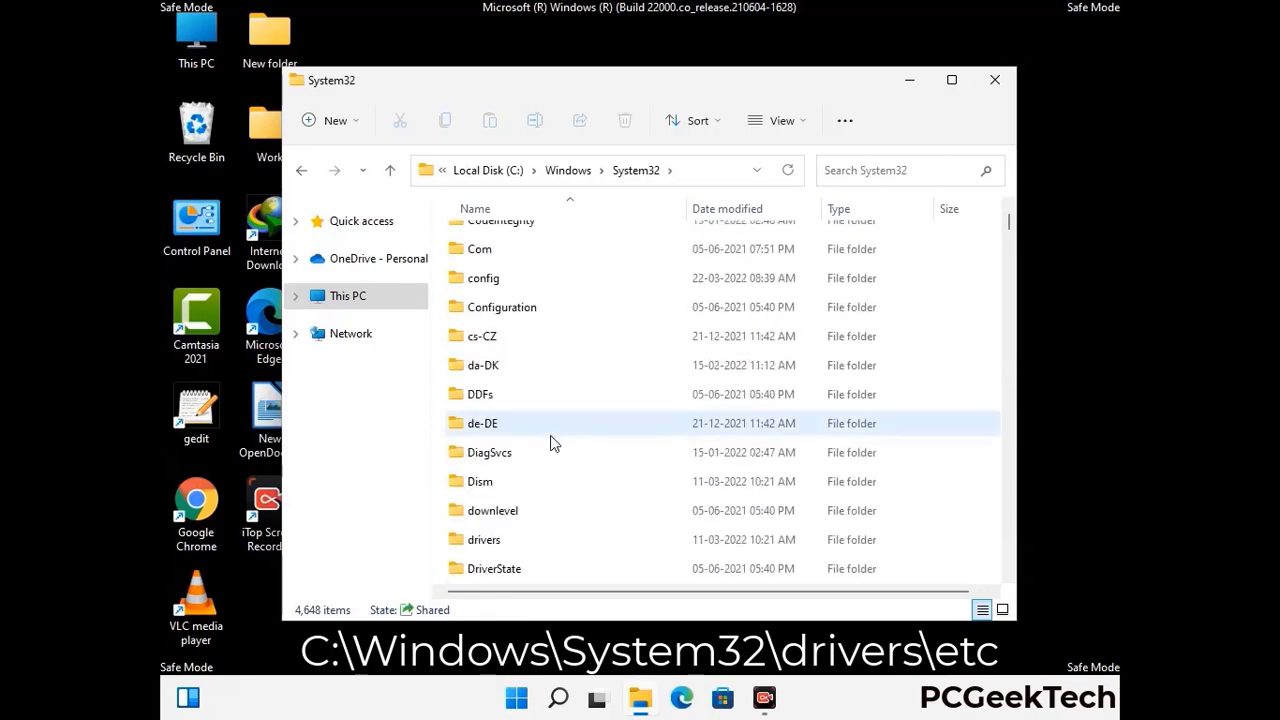
{"action": "double_click", "coordinate": [495, 545]}
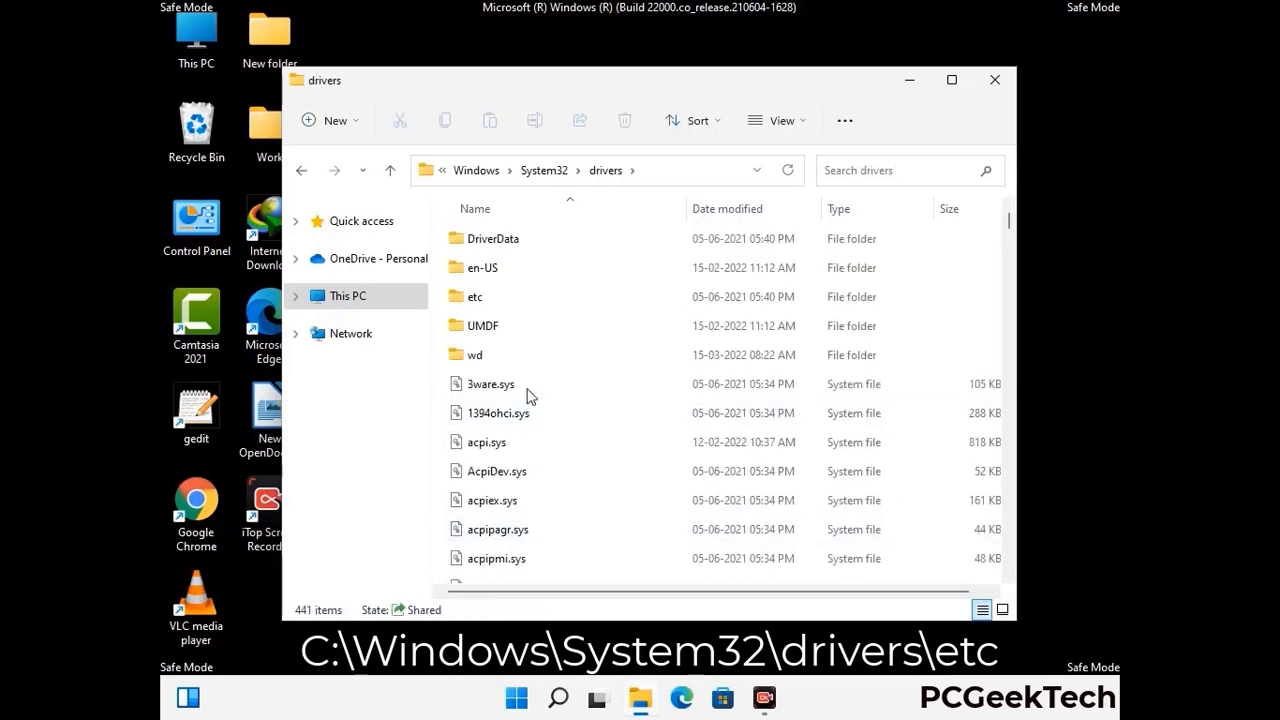
{"action": "double_click", "coordinate": [477, 297]}
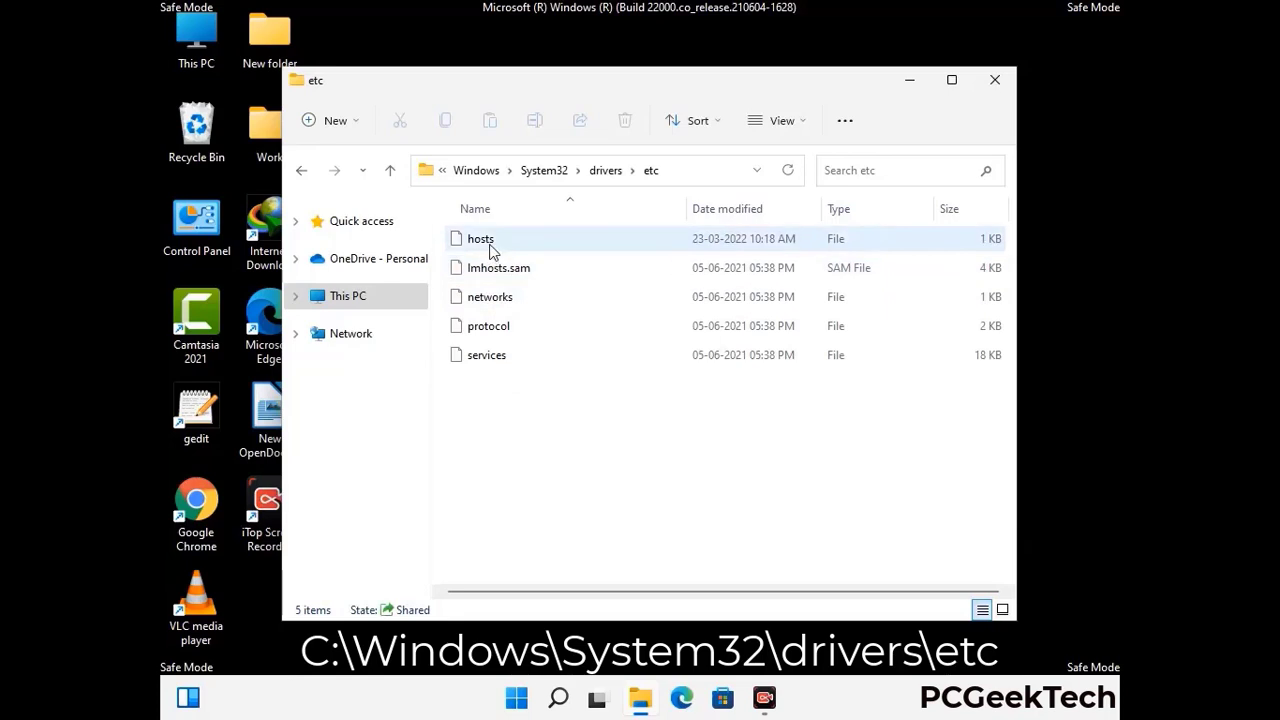
{"action": "left_click", "coordinate": [491, 250]}
{"action": "double_click", "coordinate": [491, 250]}
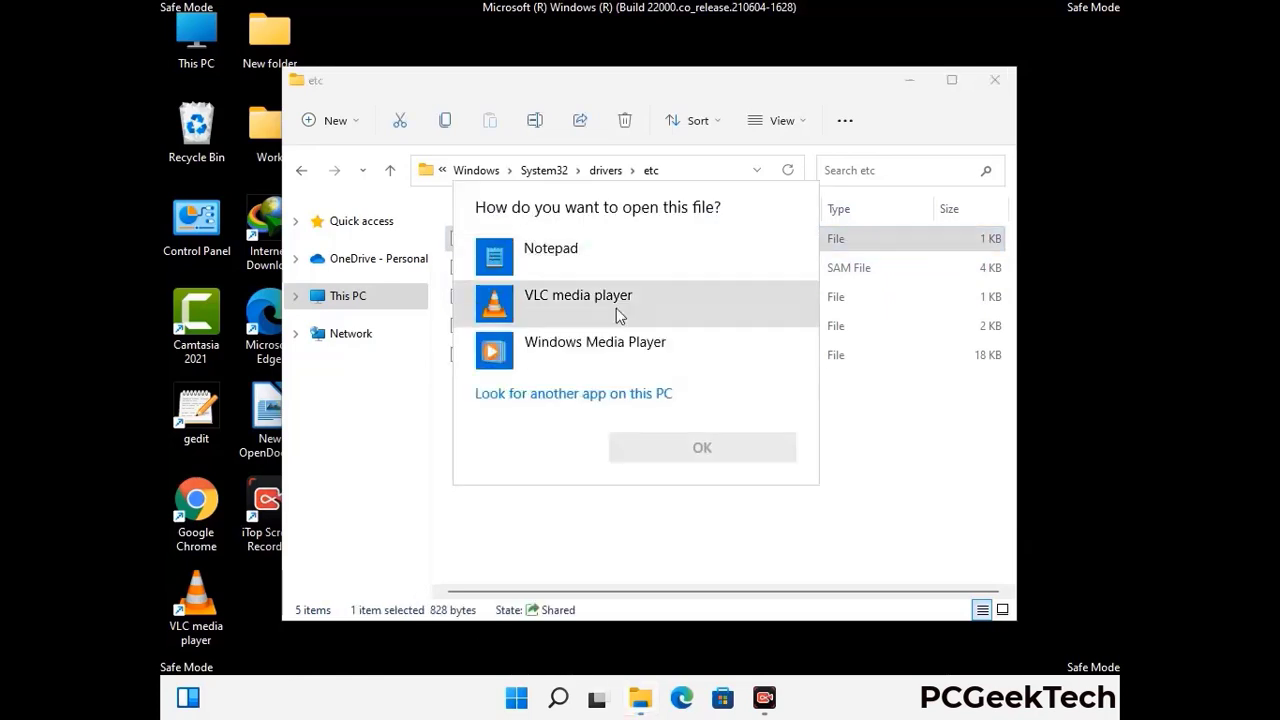
Open hosts in Notepad, add a blank line after the last localhost entry, and save it.
{"action": "left_click", "coordinate": [566, 256]}
{"action": "left_click", "coordinate": [702, 449]}
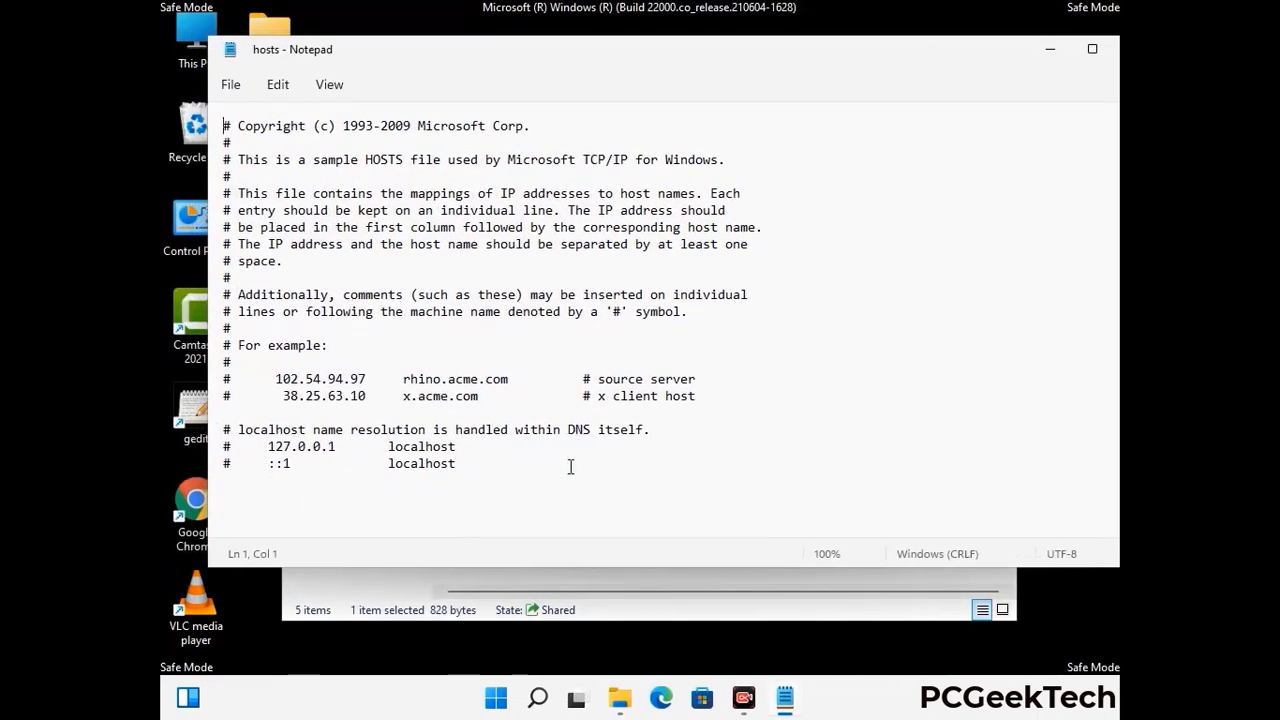
{"action": "left_click", "coordinate": [477, 466]}
{"action": "key", "text": "Return"}
{"action": "key", "text": "Return"}
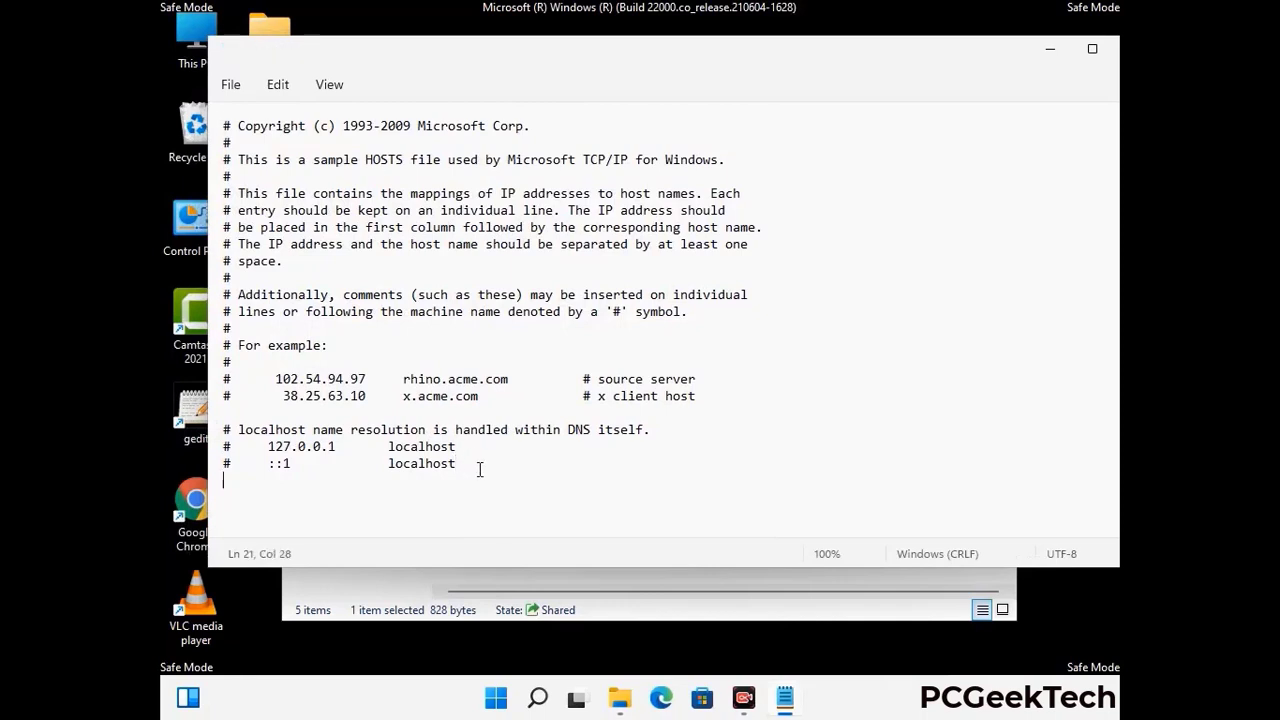
{"action": "scroll", "coordinate": [223, 457], "scroll_direction": "down", "scroll_amount": 1}
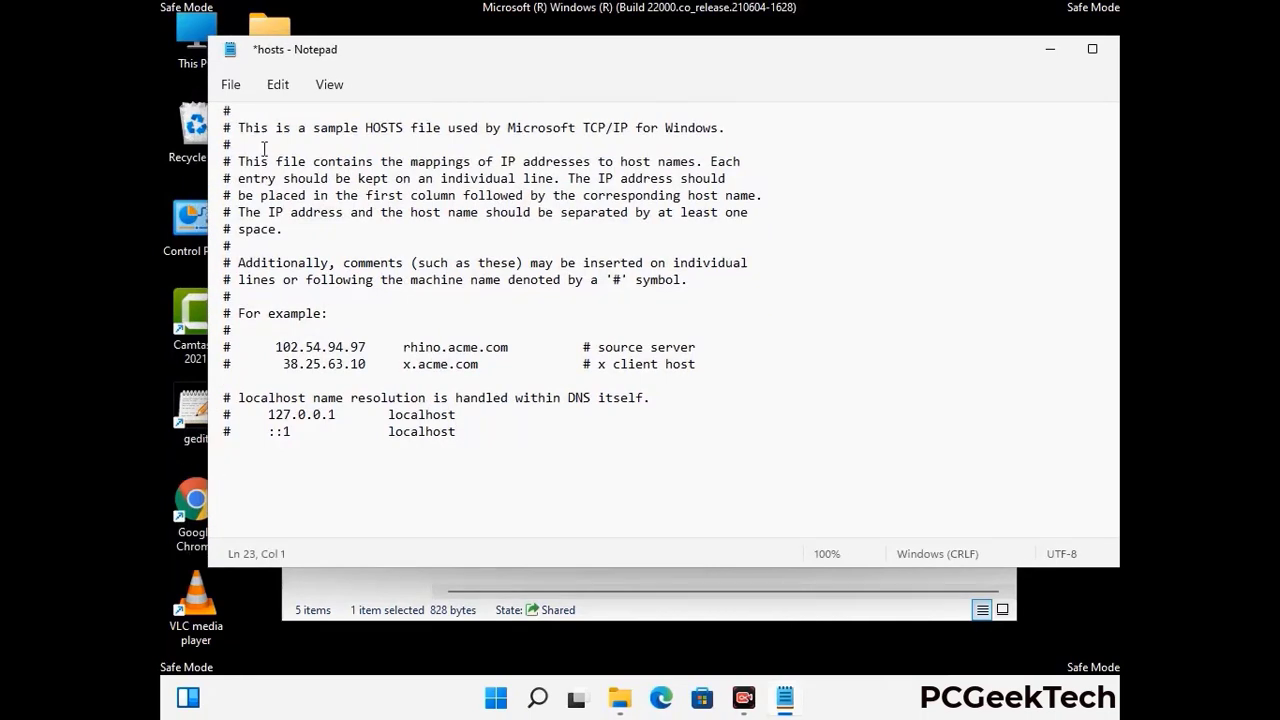
{"action": "left_click", "coordinate": [231, 86]}
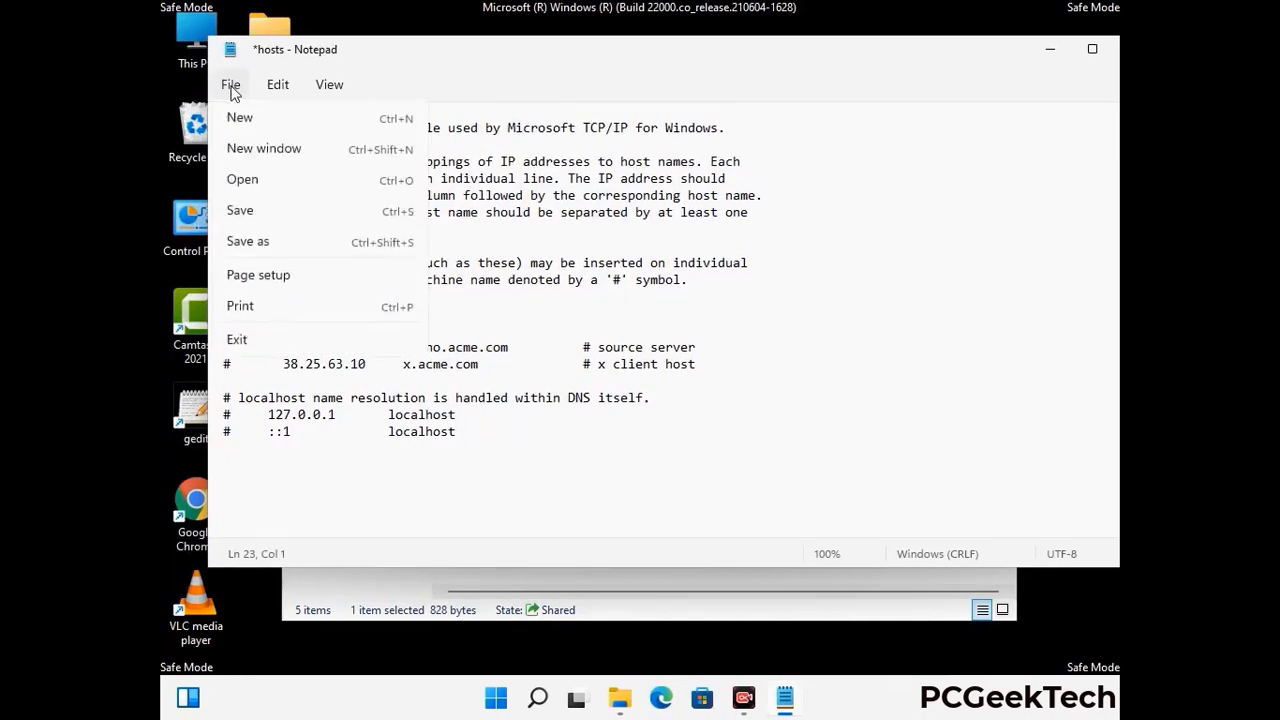
{"action": "left_click", "coordinate": [242, 212]}
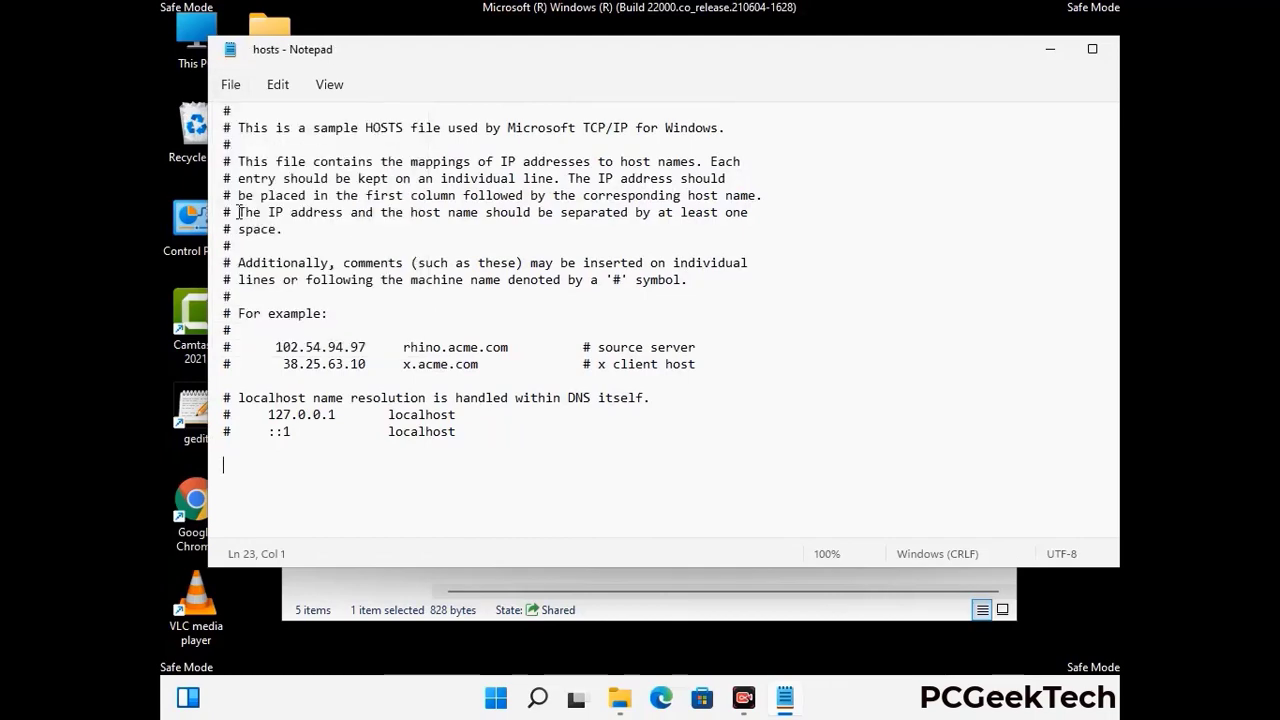
Close the hosts file in Notepad and the etc folder window.
{"action": "left_click_drag", "start_coordinate": [964, 58], "coordinate": [816, 59]}
{"action": "left_click", "coordinate": [988, 55]}
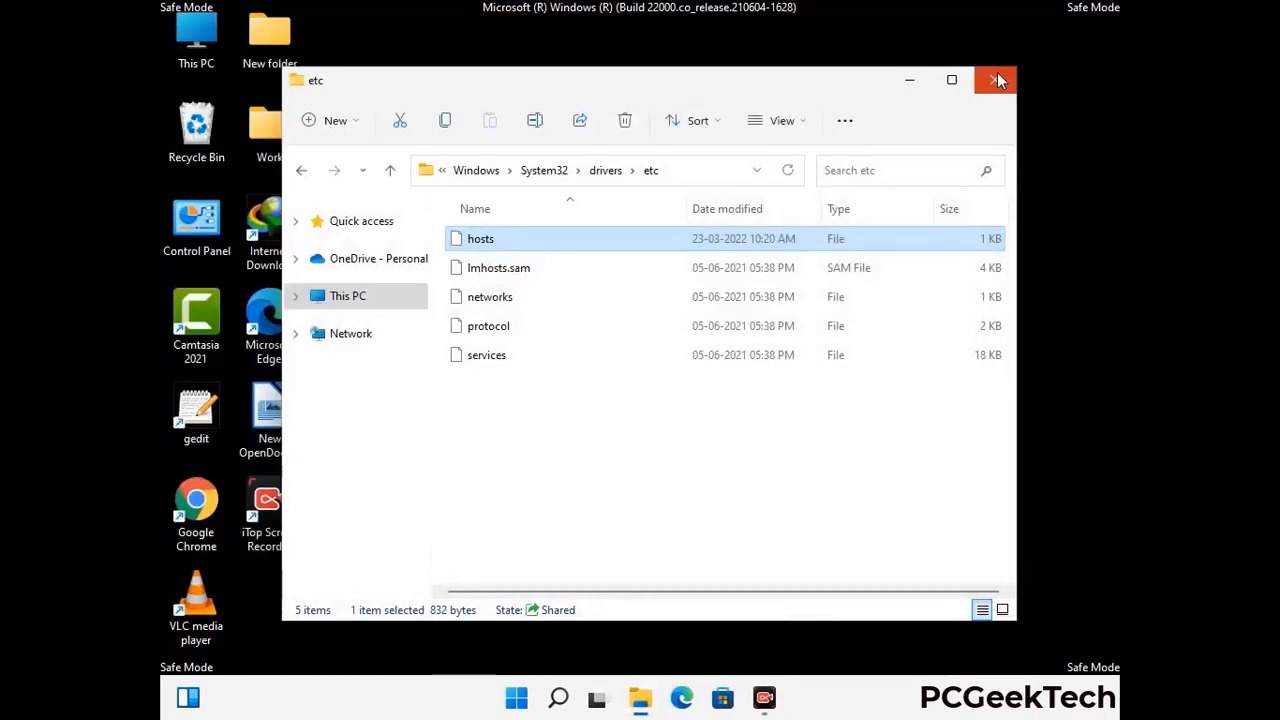
{"action": "left_click", "coordinate": [997, 72]}
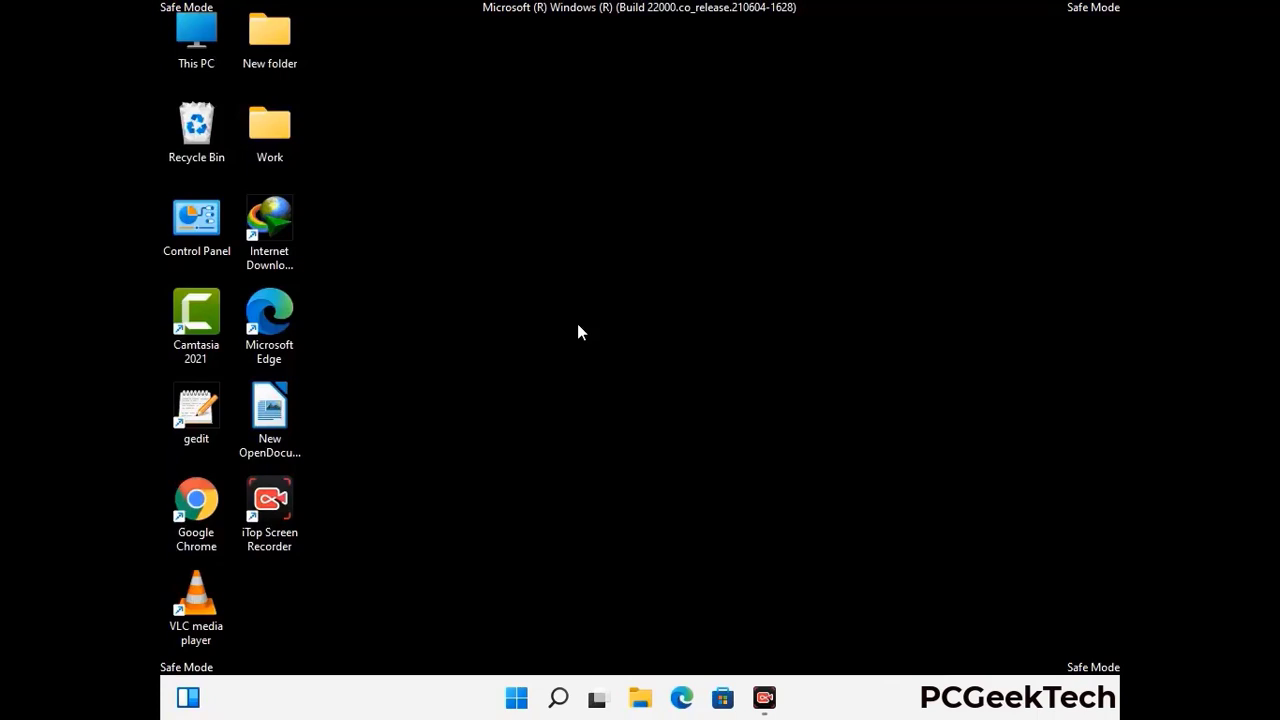
Run %appdata from the Win+R box to open the AppData\Roaming folder.
{"action": "key", "text": "super+r"}
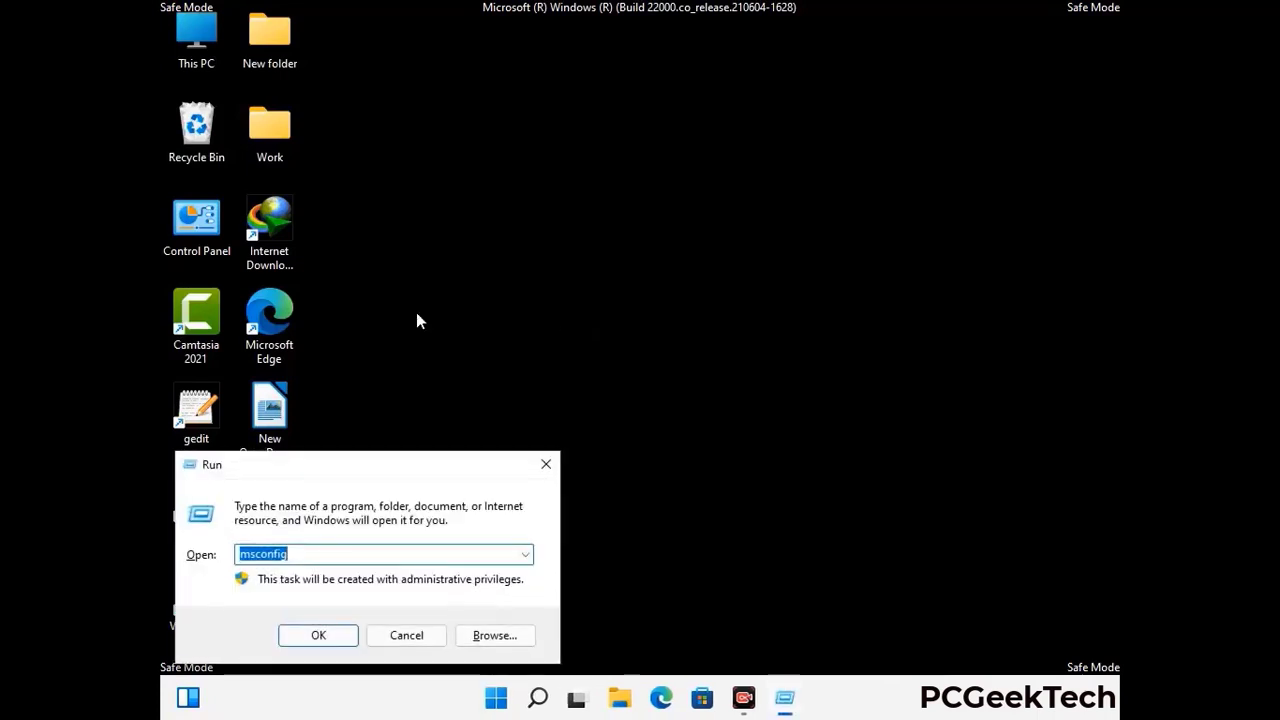
{"action": "left_click_drag", "start_coordinate": [366, 460], "coordinate": [597, 200]}
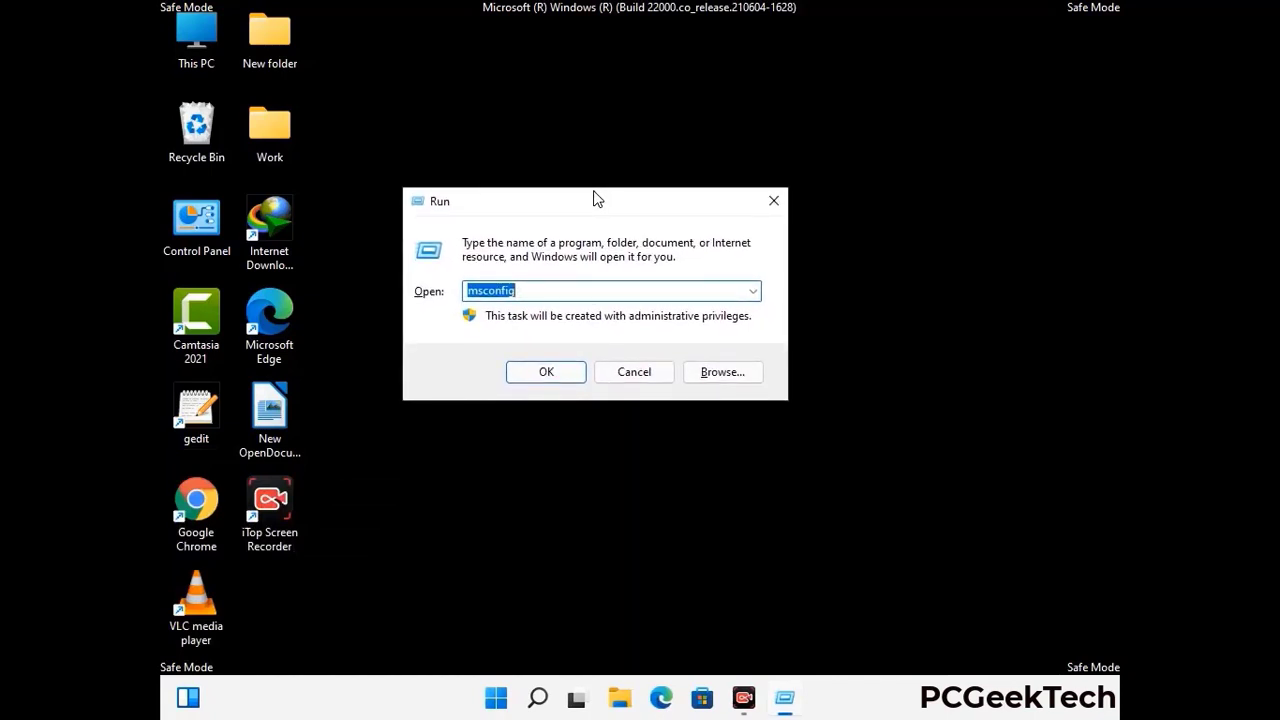
{"action": "type", "text": "%"}
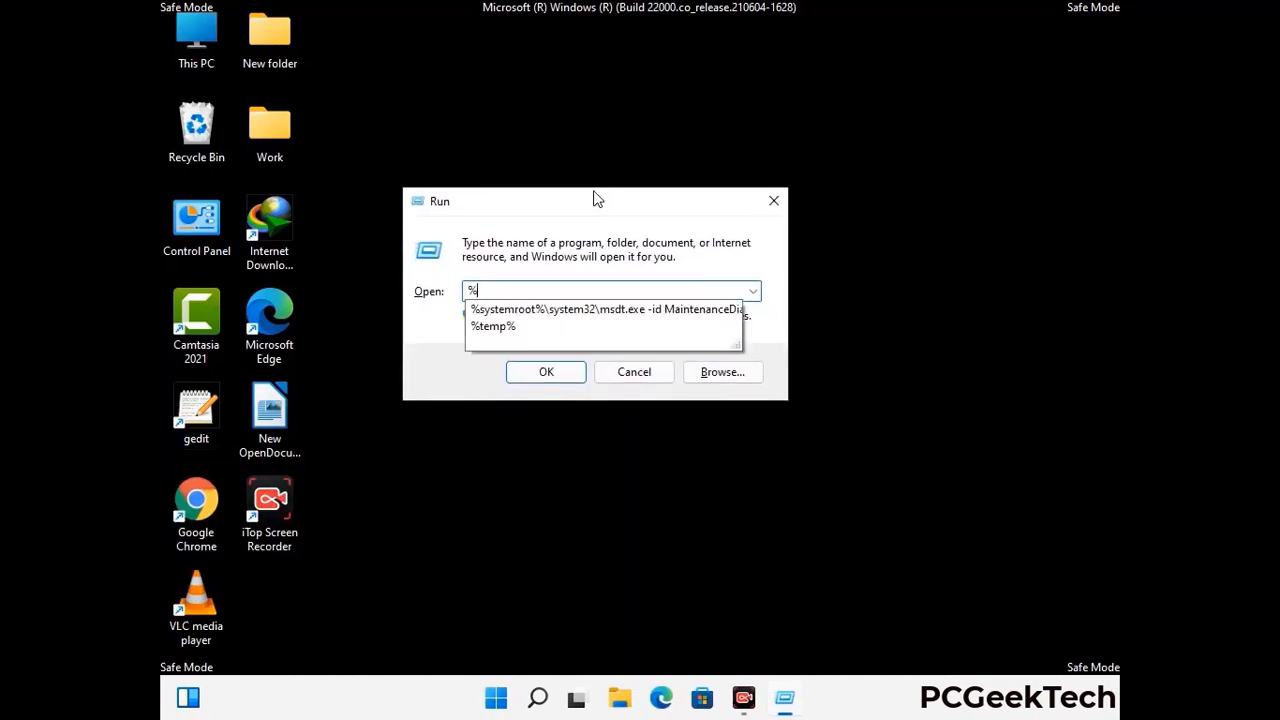
{"action": "type", "text": "appd"}
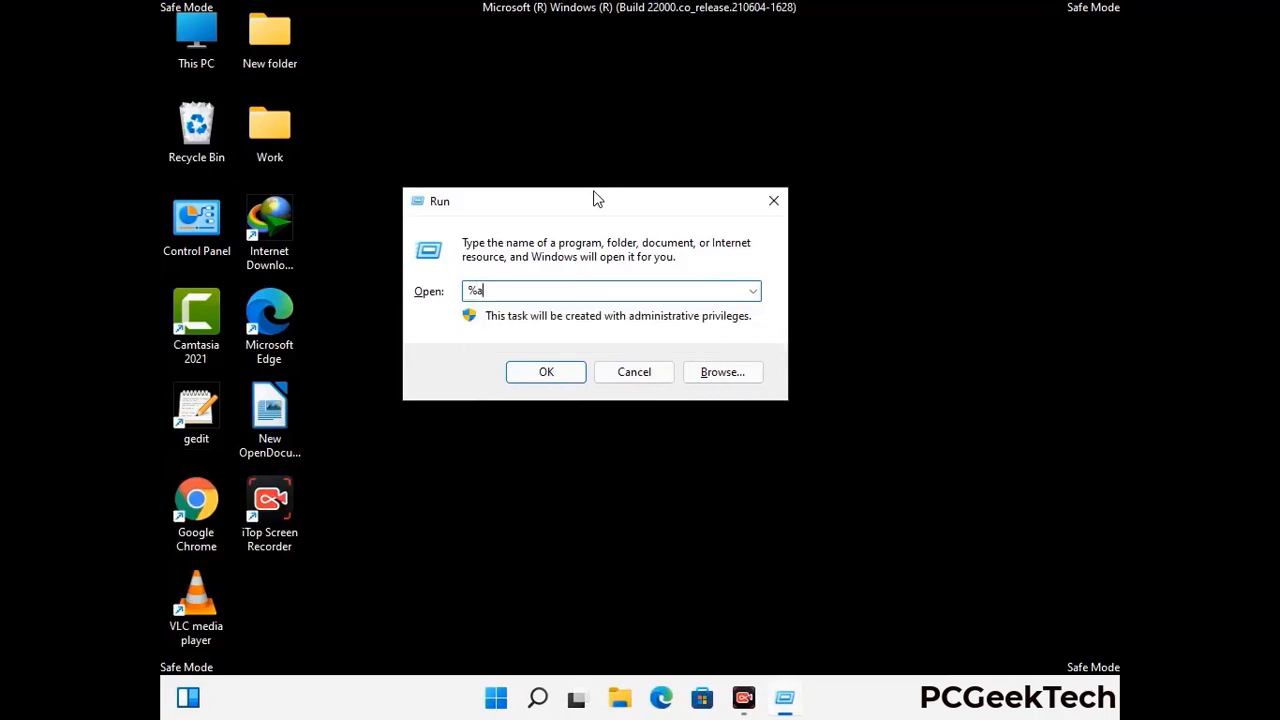
{"action": "type", "text": "ata%"}
{"action": "key", "text": "Return"}
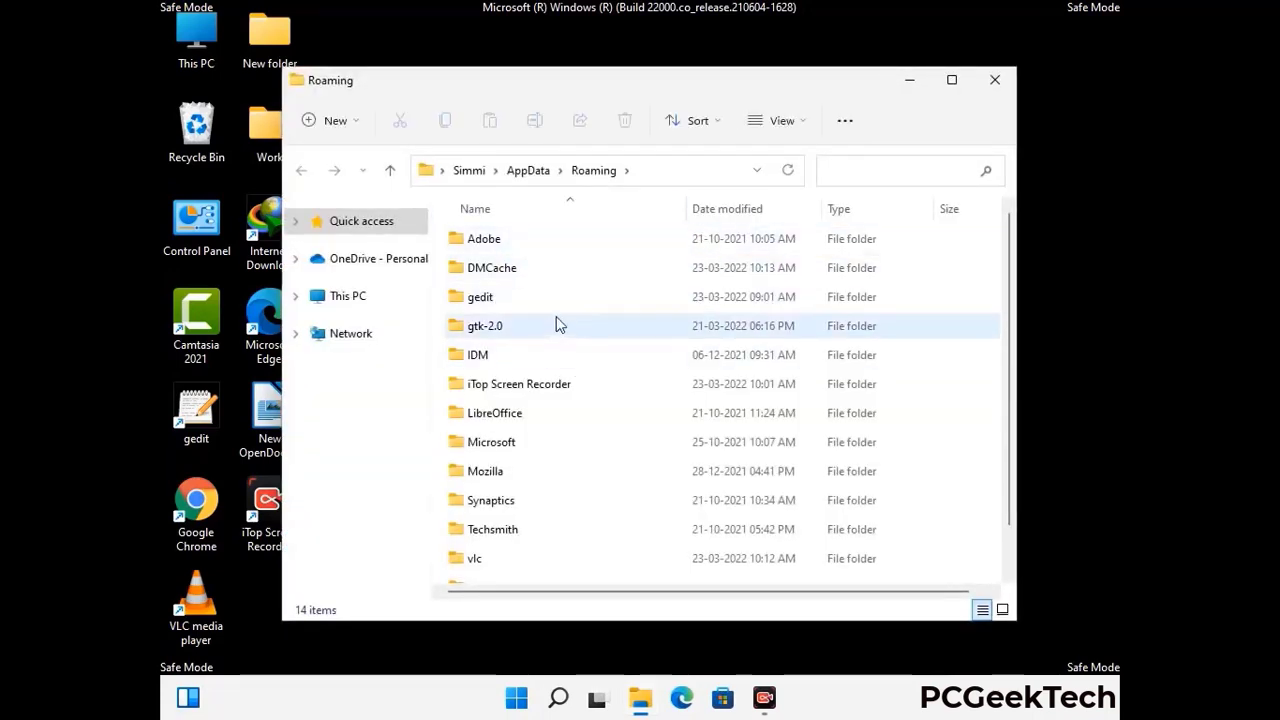
Delete the Zoom folder from AppData\Roaming and close the window.
{"action": "scroll", "coordinate": [603, 358], "scroll_direction": "down", "scroll_amount": 1}
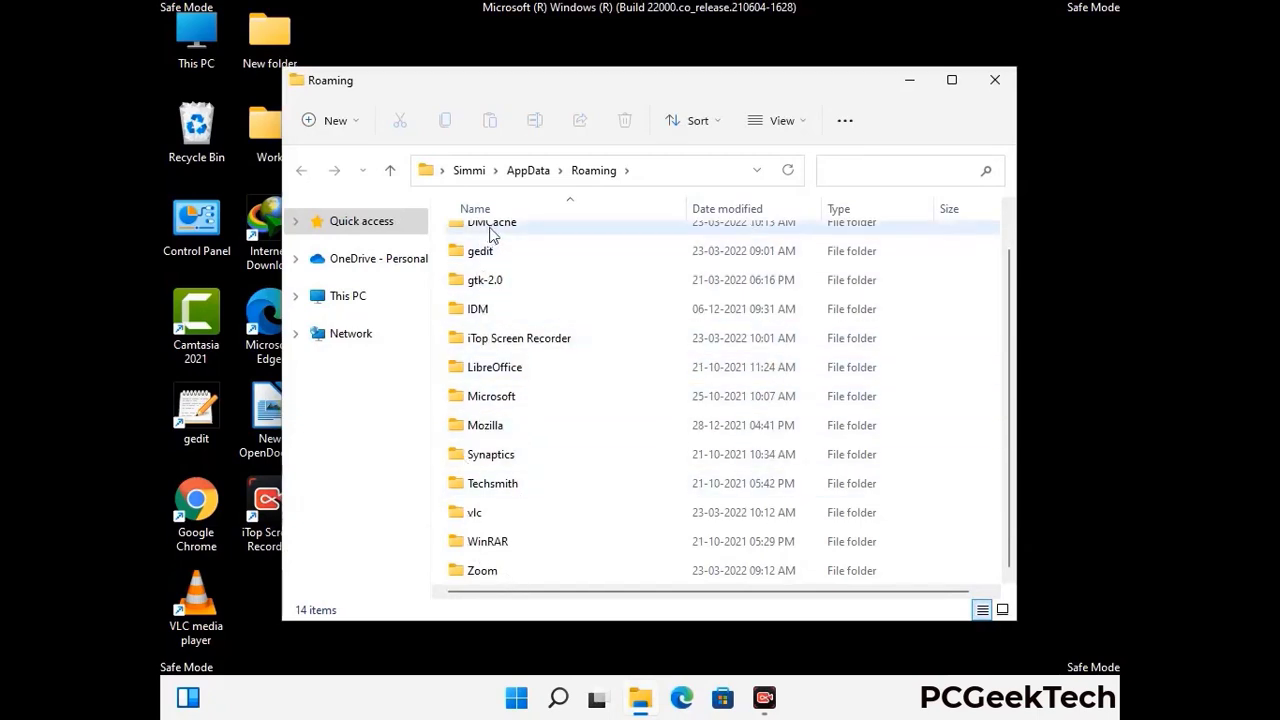
{"action": "scroll", "coordinate": [510, 300], "scroll_direction": "up", "scroll_amount": 1}
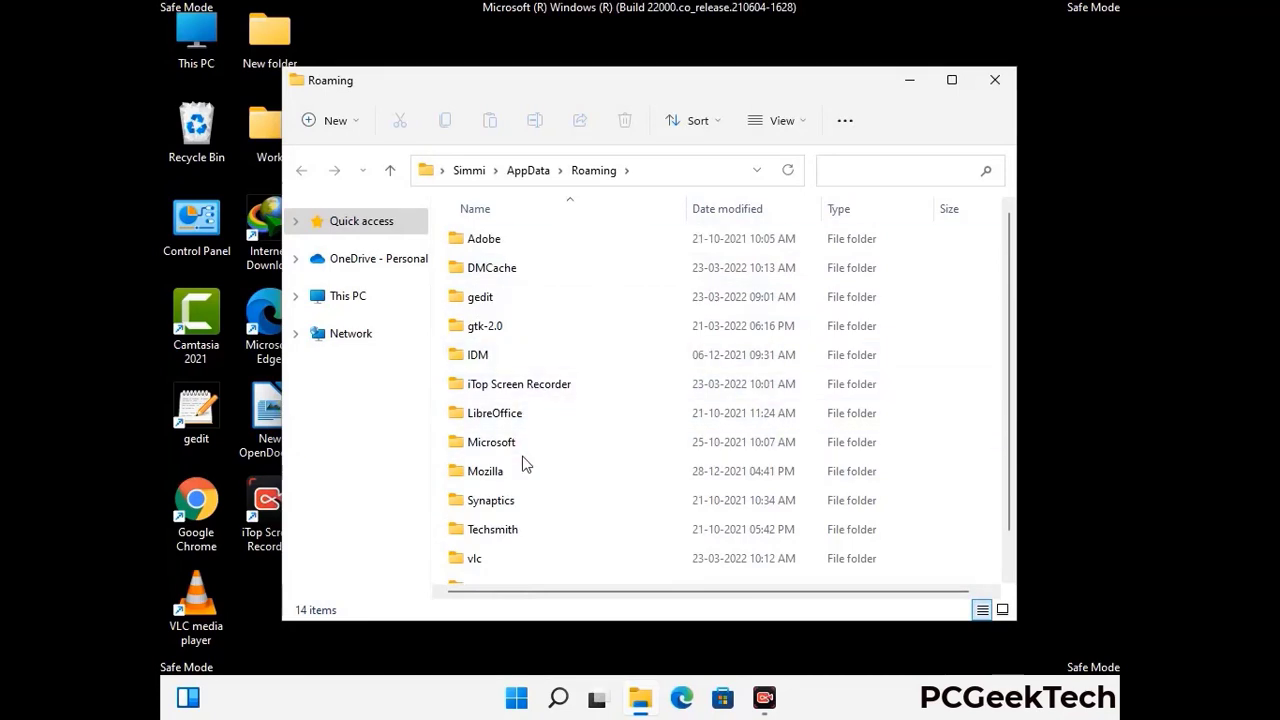
{"action": "scroll", "coordinate": [522, 455], "scroll_direction": "down", "scroll_amount": 1}
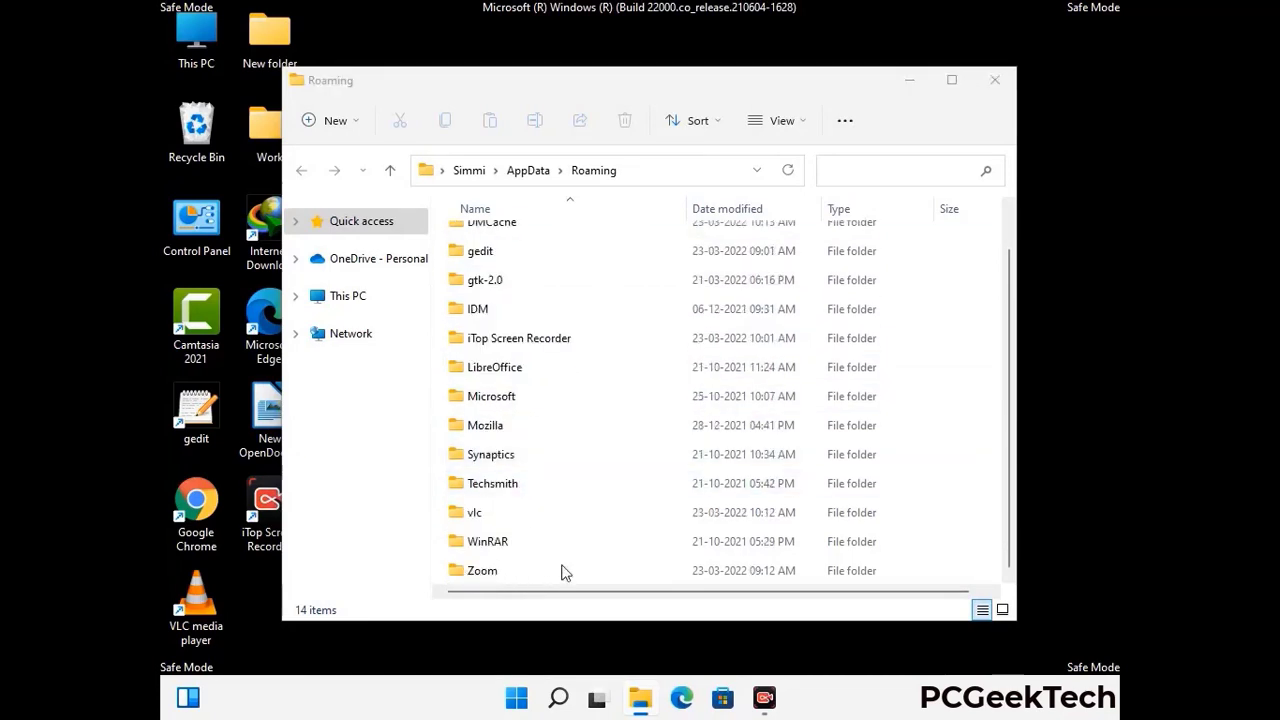
{"action": "left_click", "coordinate": [716, 567]}
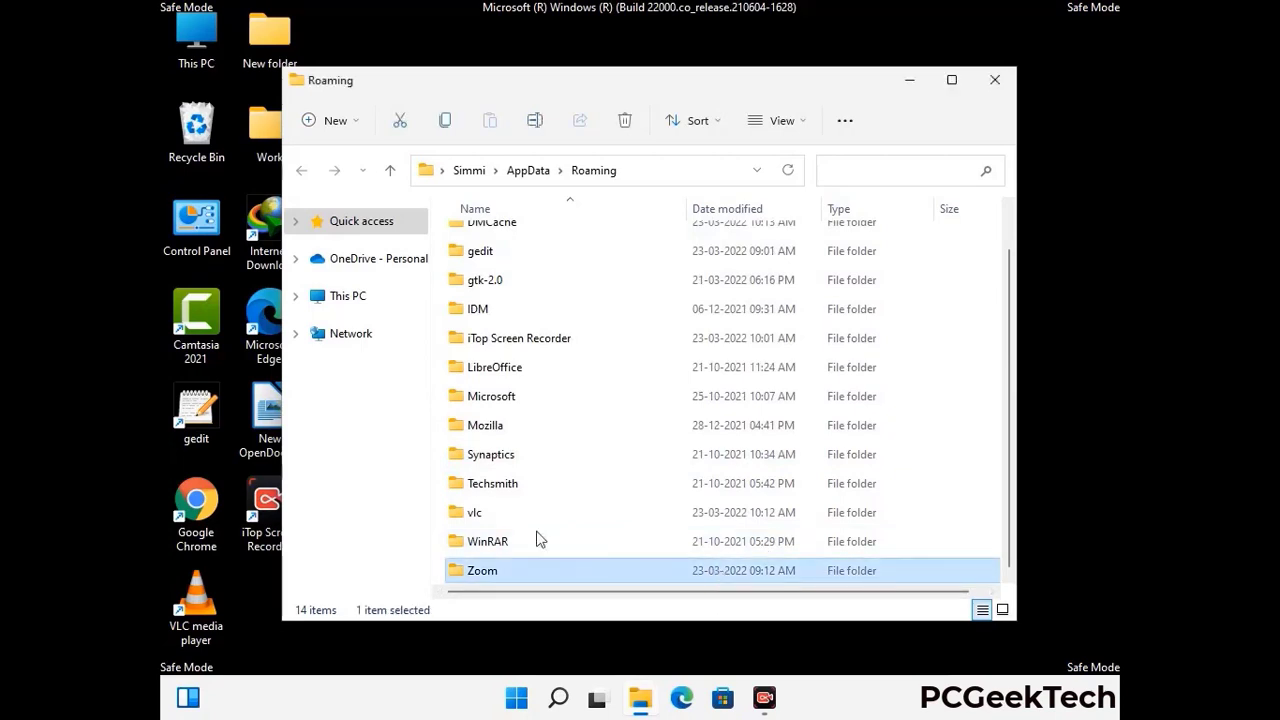
{"action": "left_click", "coordinate": [625, 120]}
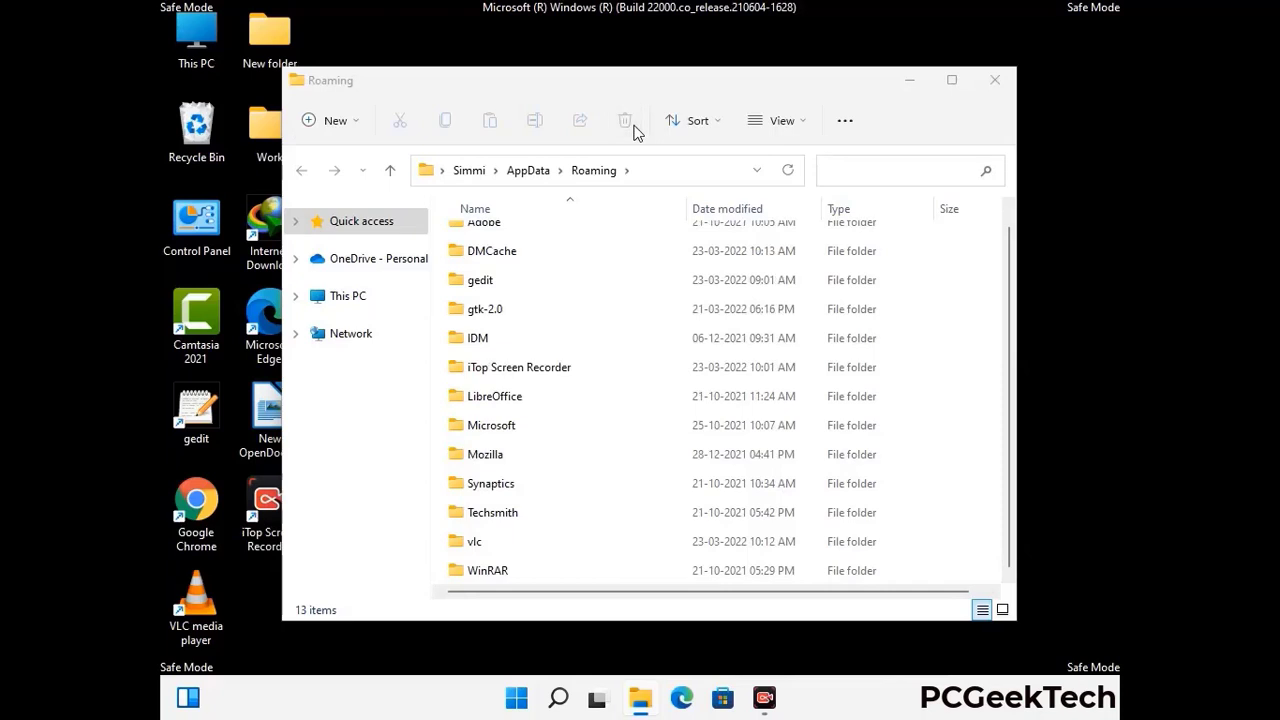
{"action": "left_click", "coordinate": [993, 85]}
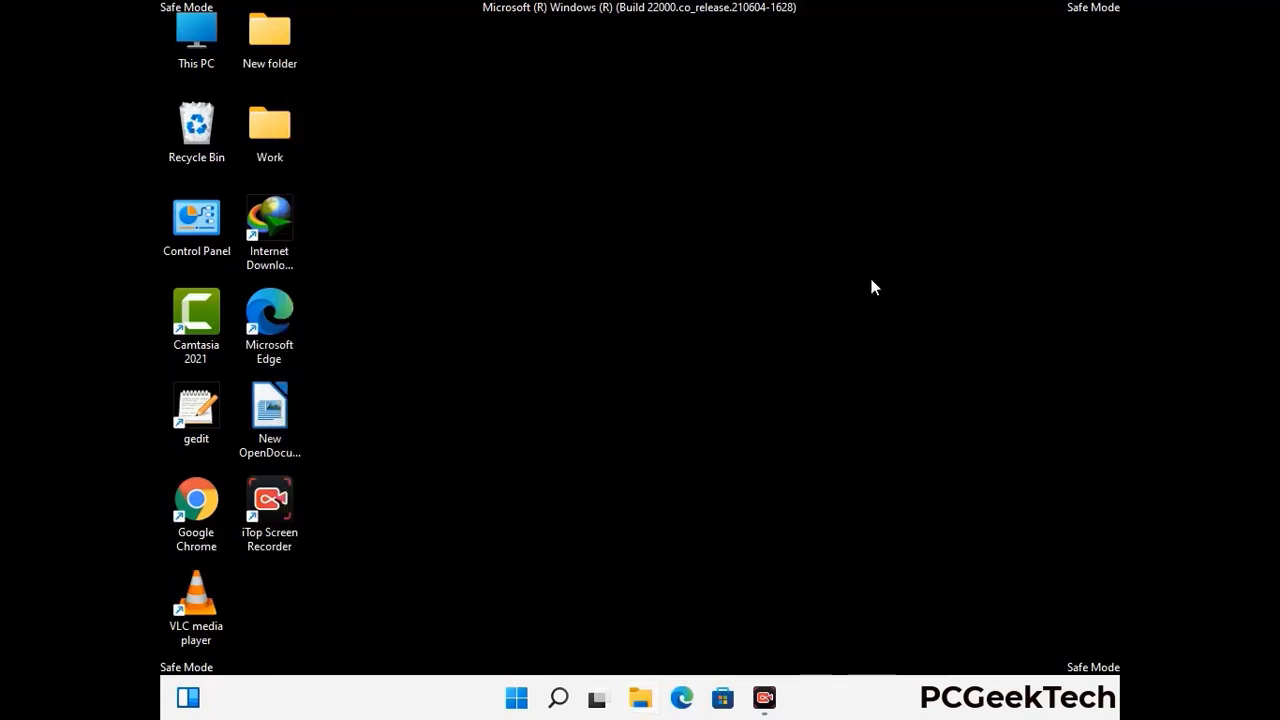
Run %LocalAppData% from the Win+R box to open the Local AppData folder.
{"action": "key", "text": "super+r"}
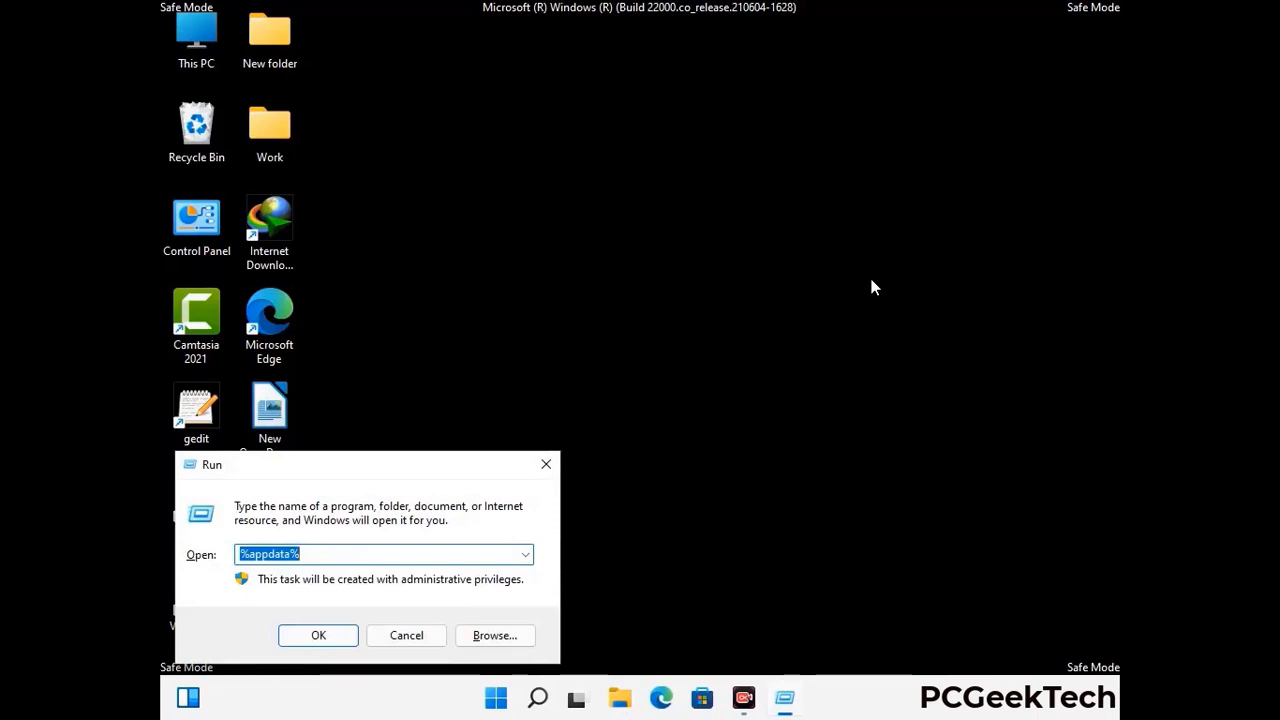
{"action": "left_click_drag", "start_coordinate": [400, 475], "coordinate": [671, 253]}
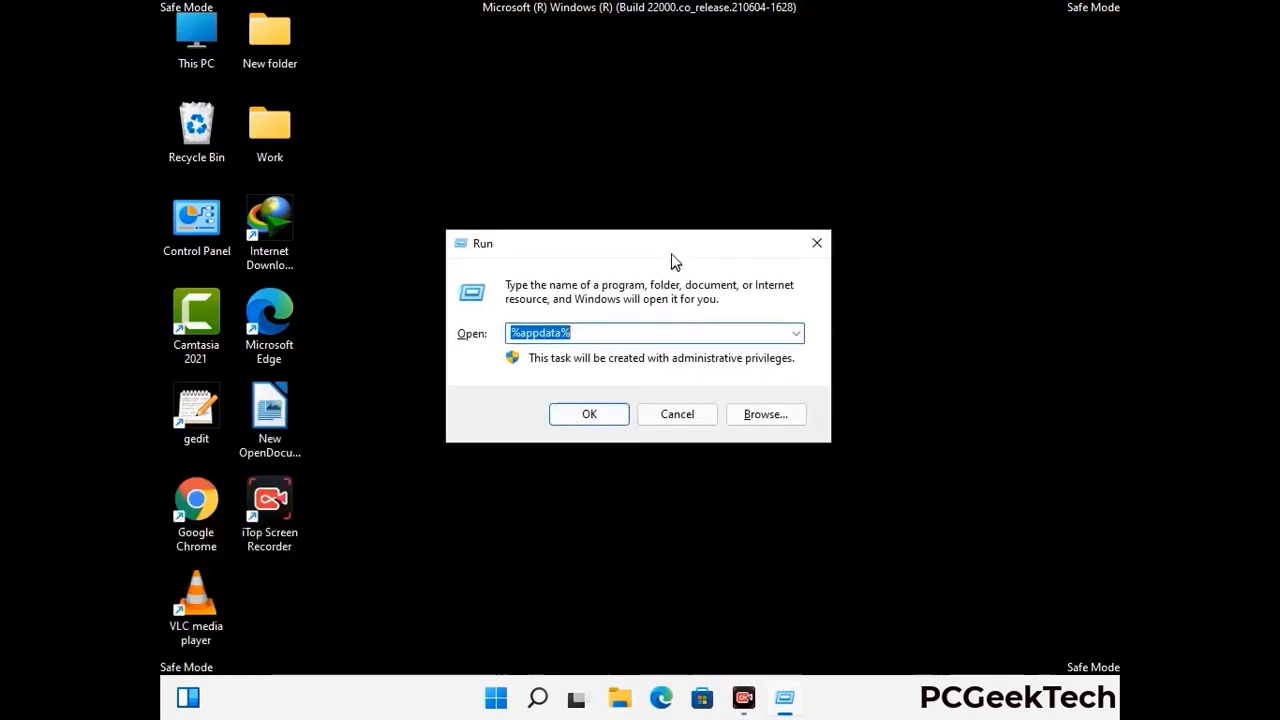
{"action": "type", "text": "%Local"}
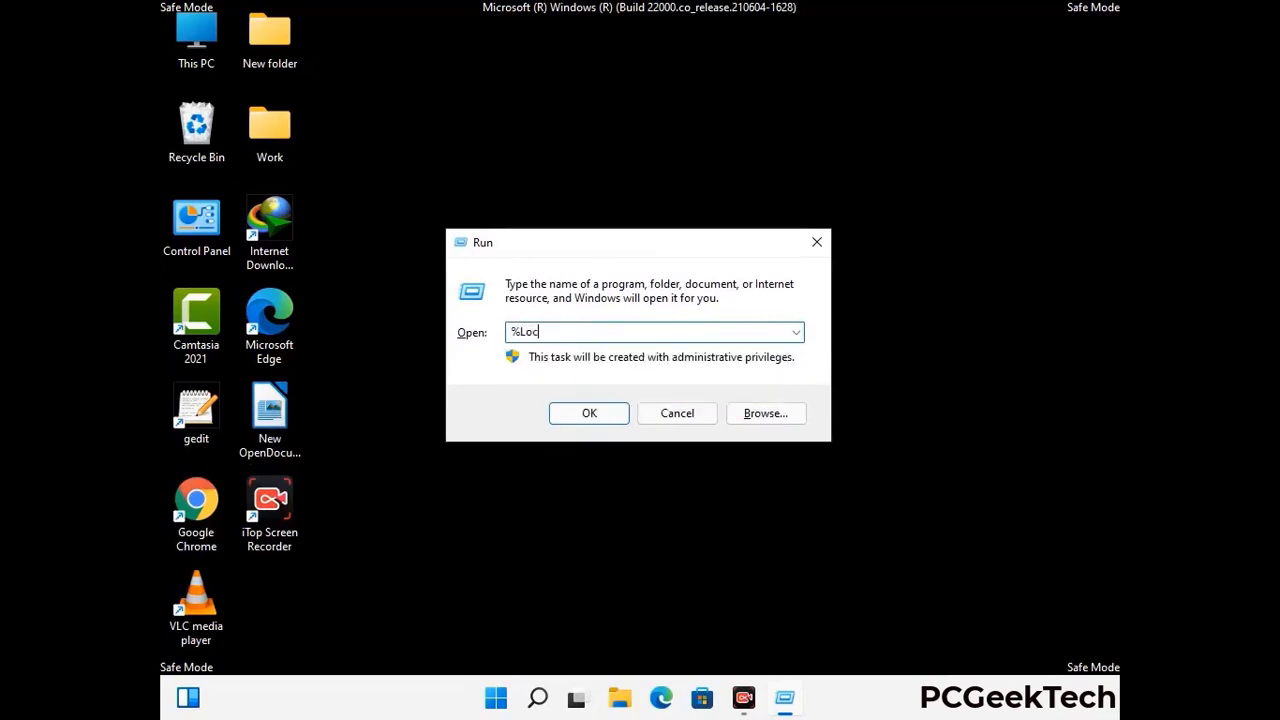
{"action": "type", "text": "AppData%"}
{"action": "key", "text": "Return"}
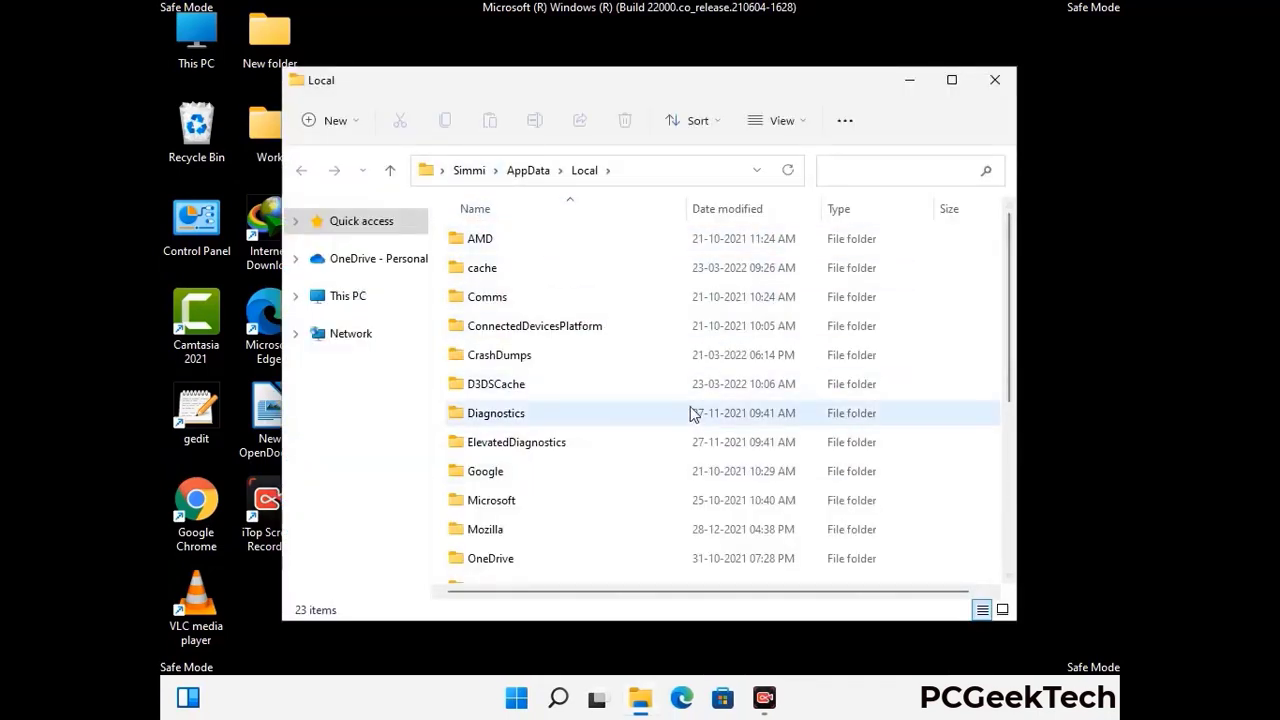
Delete the Mozilla folder from AppData\Local.
{"action": "scroll", "coordinate": [537, 420], "scroll_direction": "down", "scroll_amount": 1}
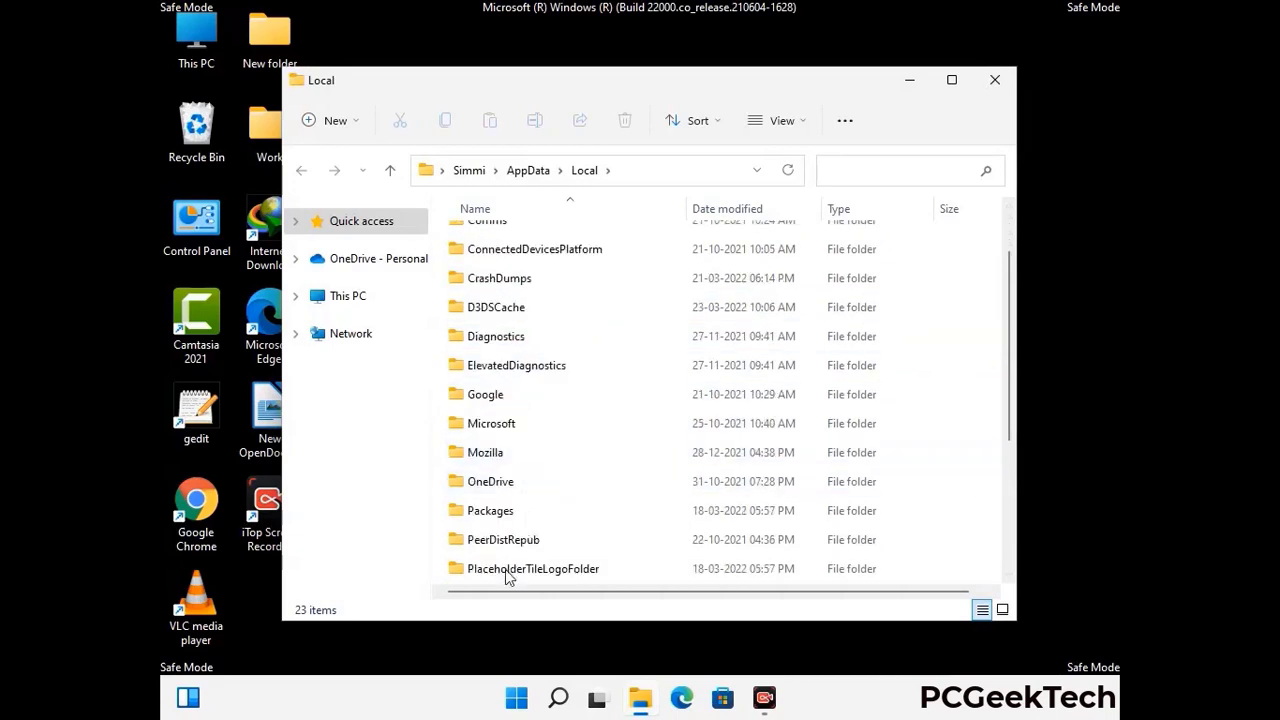
{"action": "left_click", "coordinate": [500, 458]}
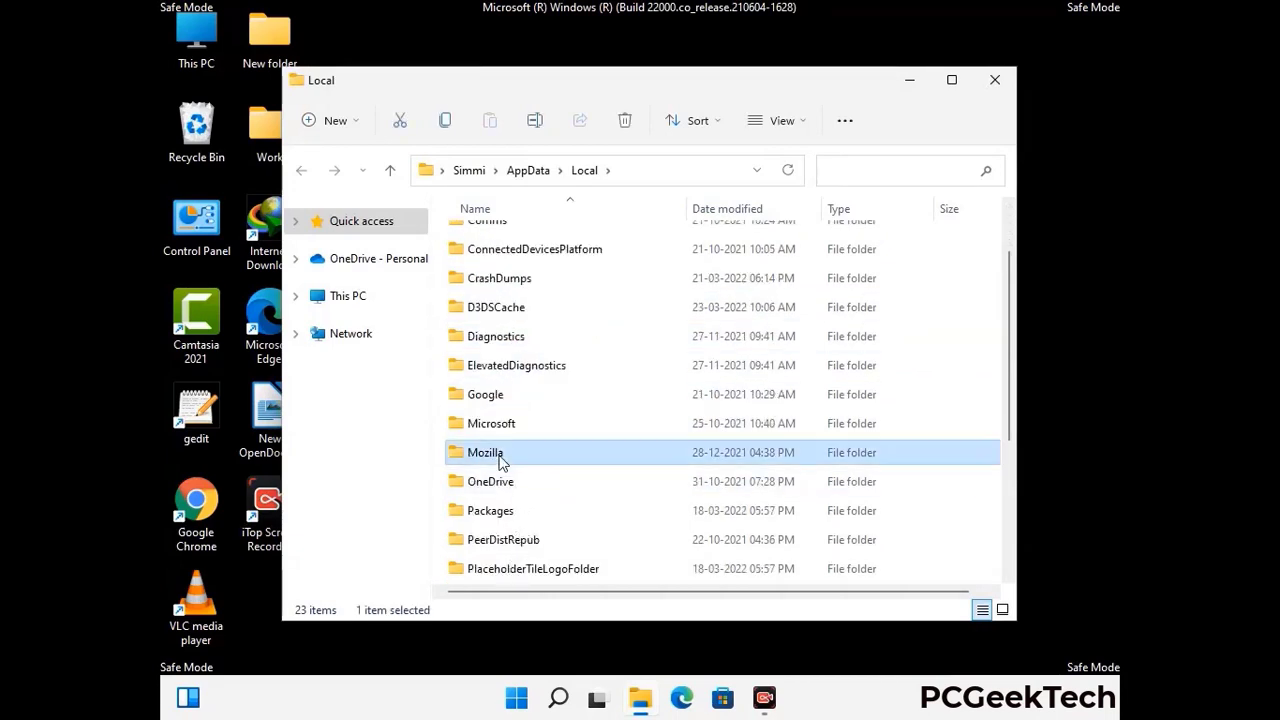
{"action": "left_click", "coordinate": [623, 128]}
{"action": "left_click", "coordinate": [624, 126]}
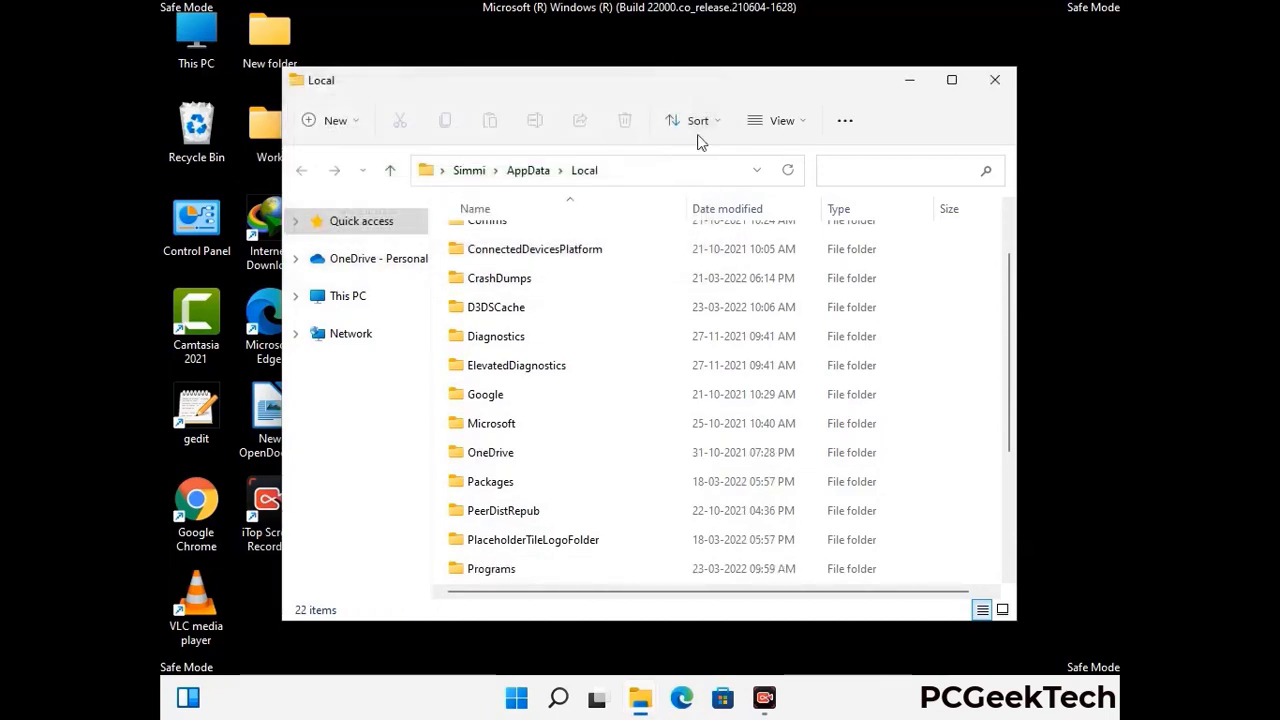
Close the Local window and open the ProgramData folder by running %ProgramData%.
{"action": "left_click", "coordinate": [996, 90]}
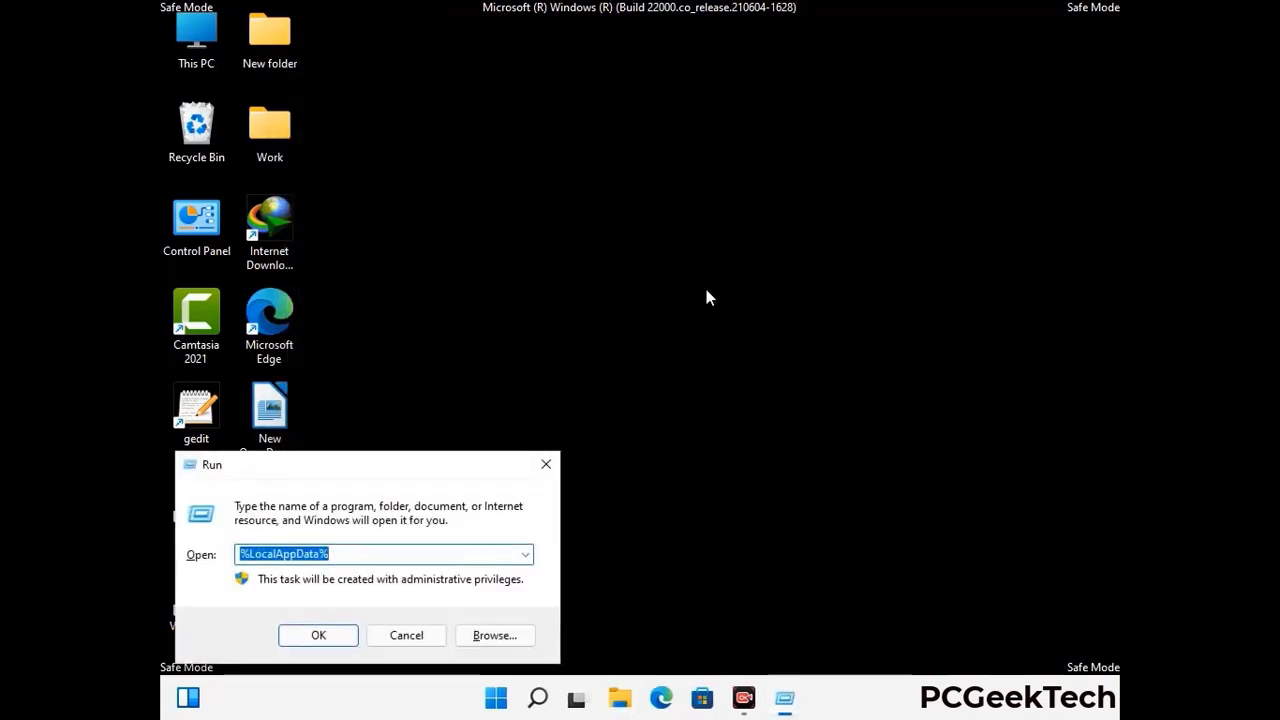
{"action": "left_click_drag", "start_coordinate": [340, 478], "coordinate": [586, 267]}
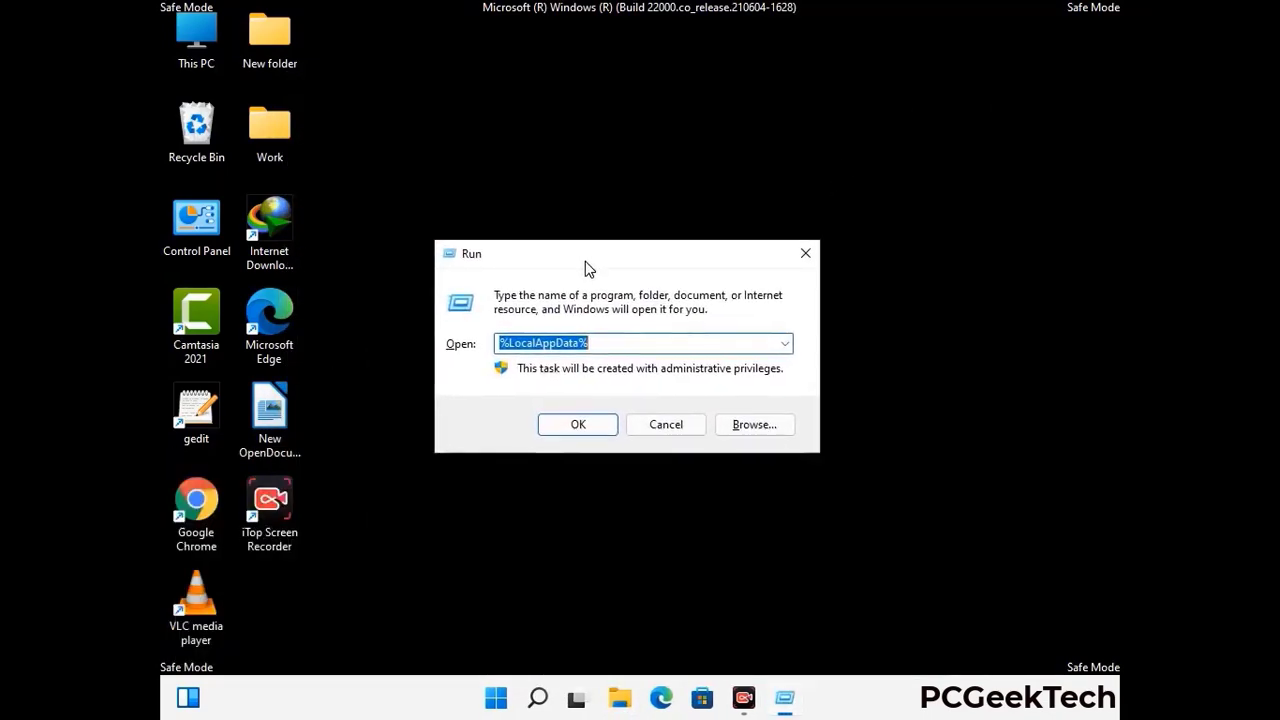
{"action": "type", "text": "%"}
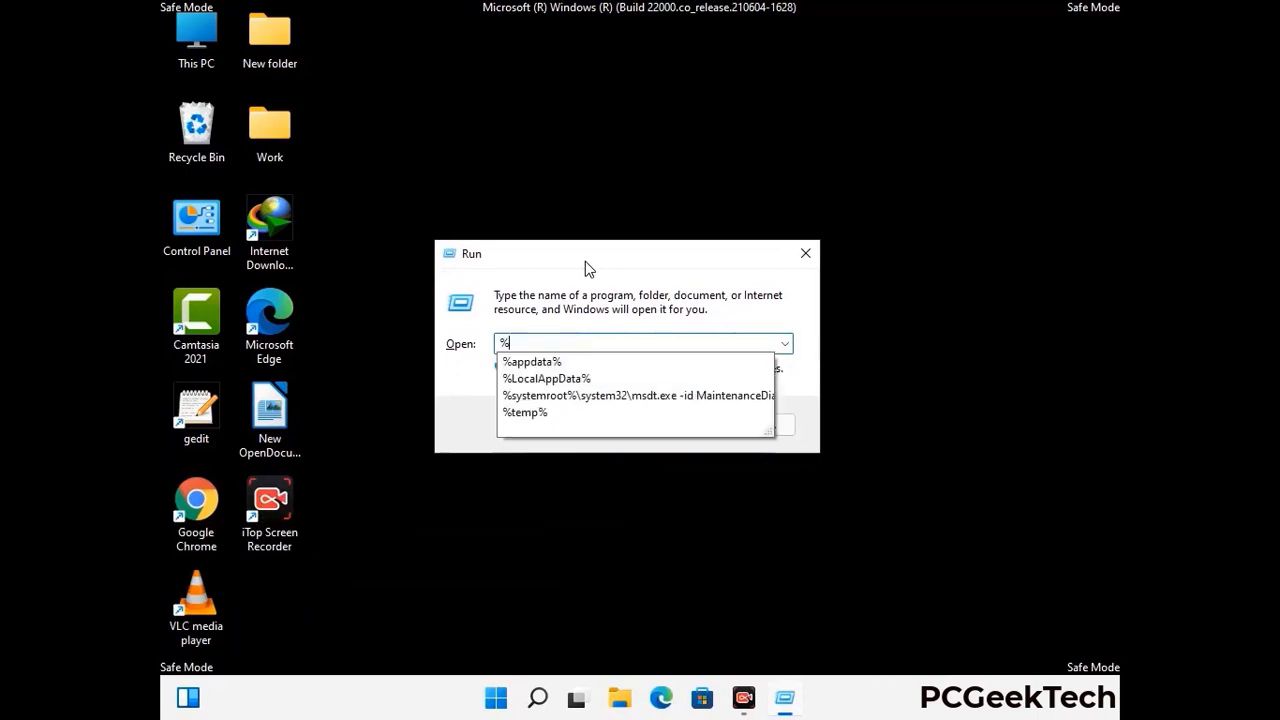
{"action": "type", "text": "Pro"}
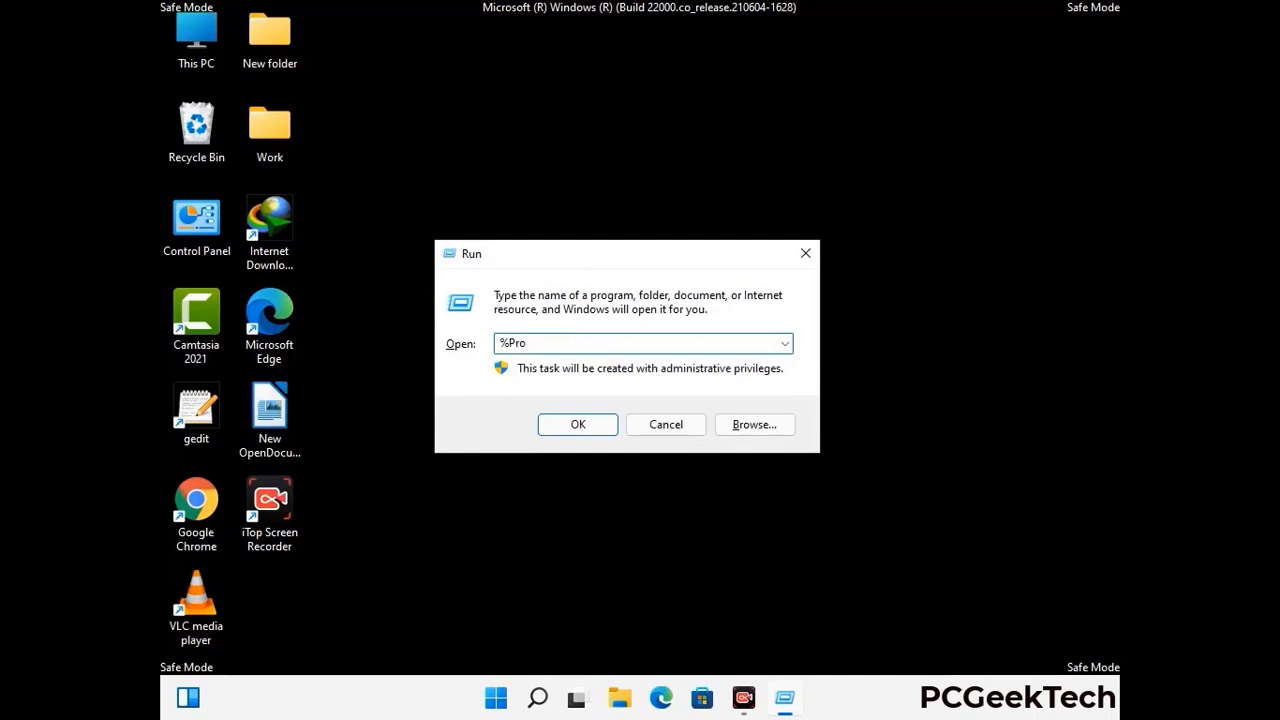
{"action": "type", "text": "gramData%"}
{"action": "key", "text": "Return"}
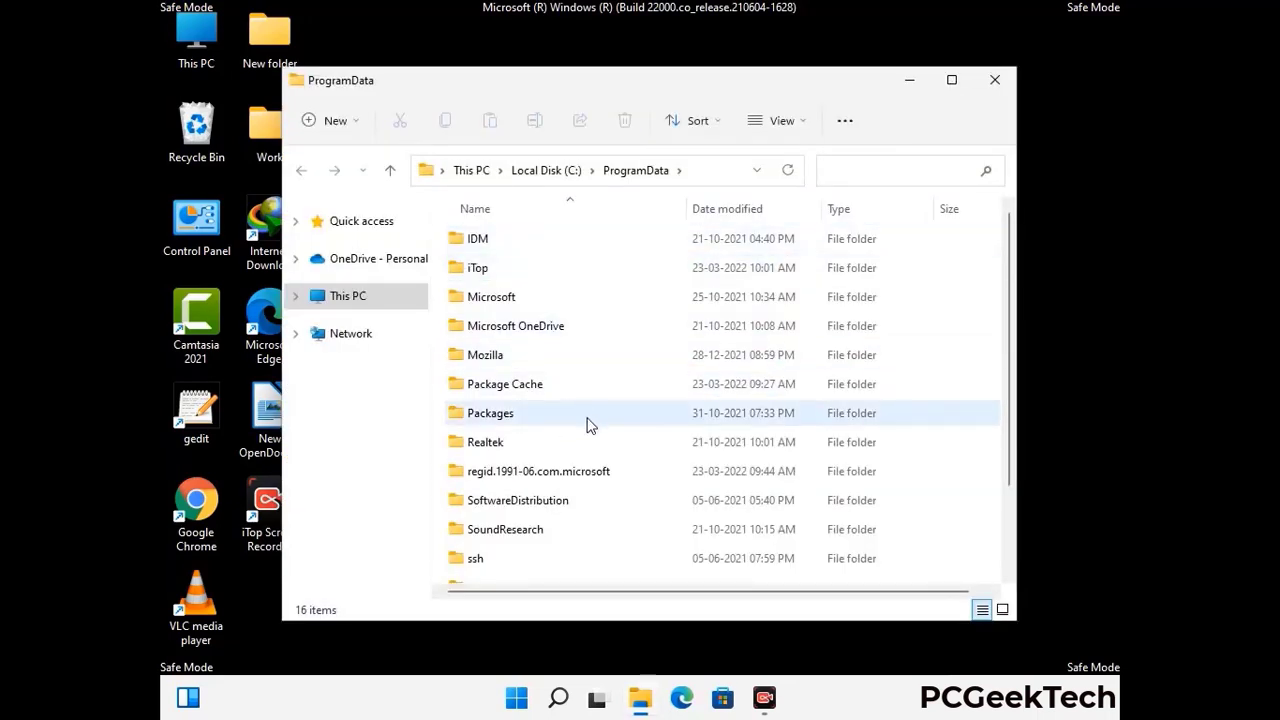
Delete the Mozilla folder from ProgramData and close the window.
{"action": "scroll", "coordinate": [588, 423], "scroll_direction": "down", "scroll_amount": 2}
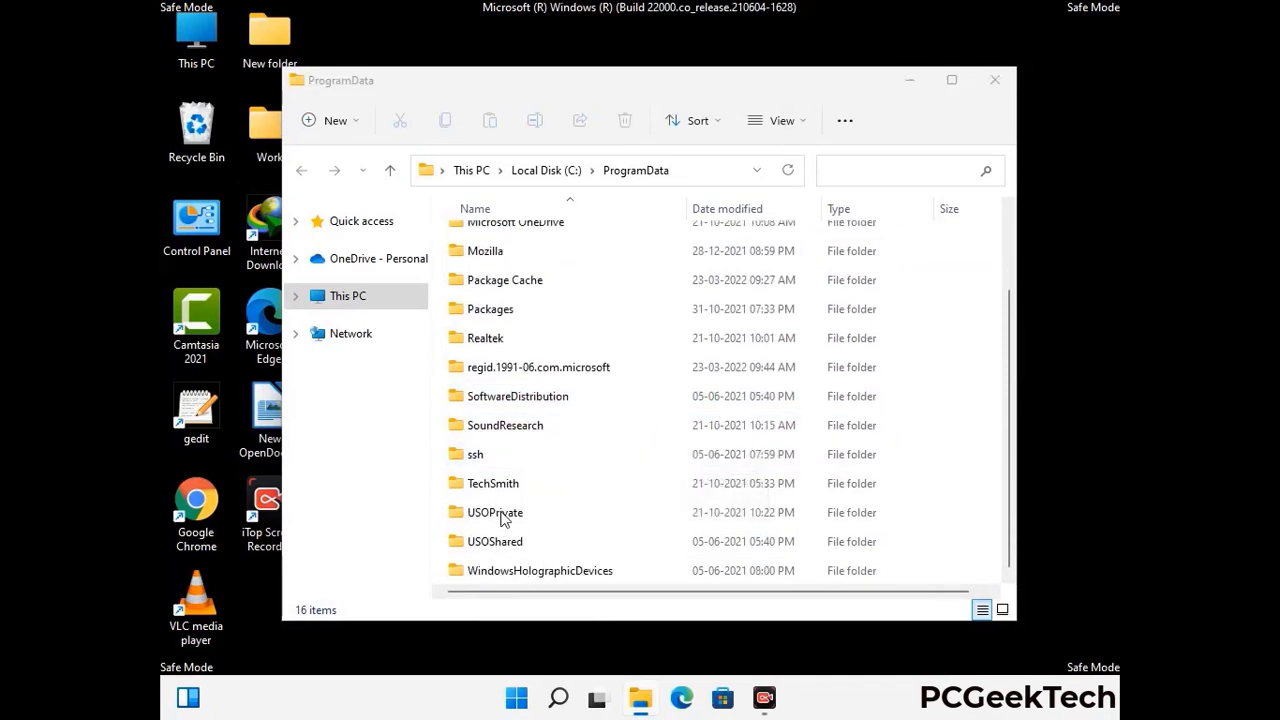
{"action": "left_click", "coordinate": [503, 251]}
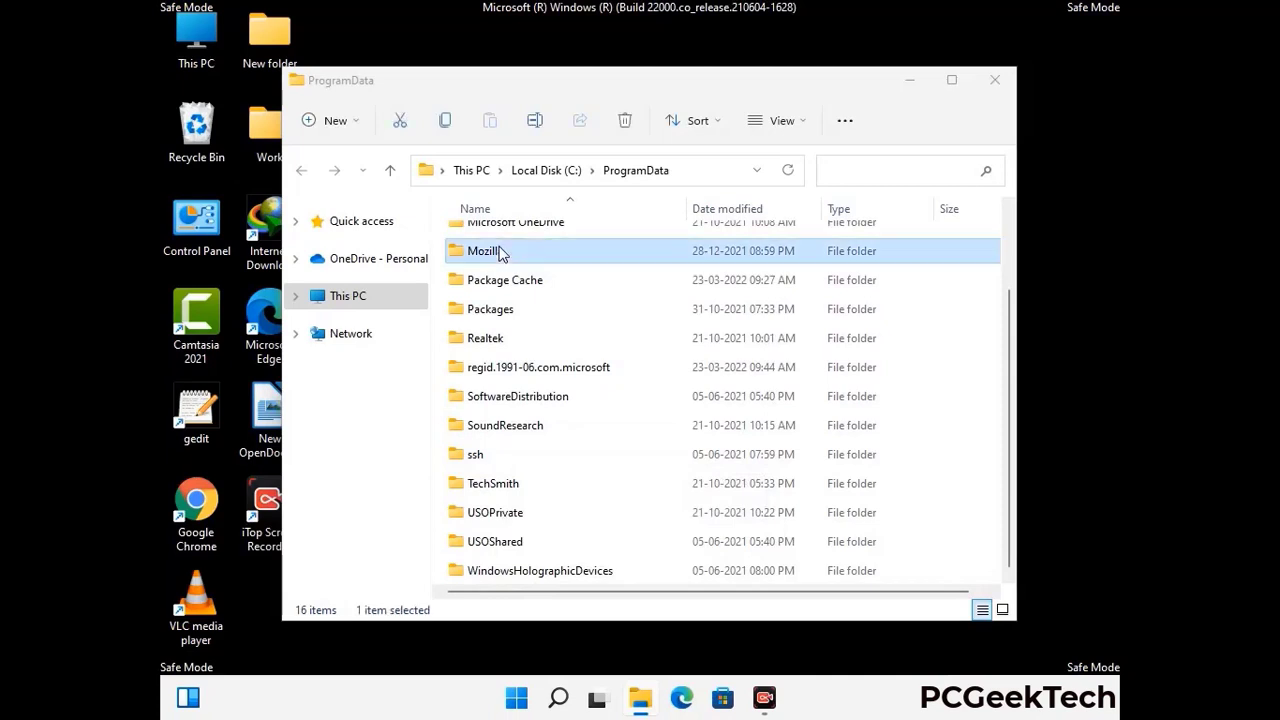
{"action": "left_click", "coordinate": [627, 121]}
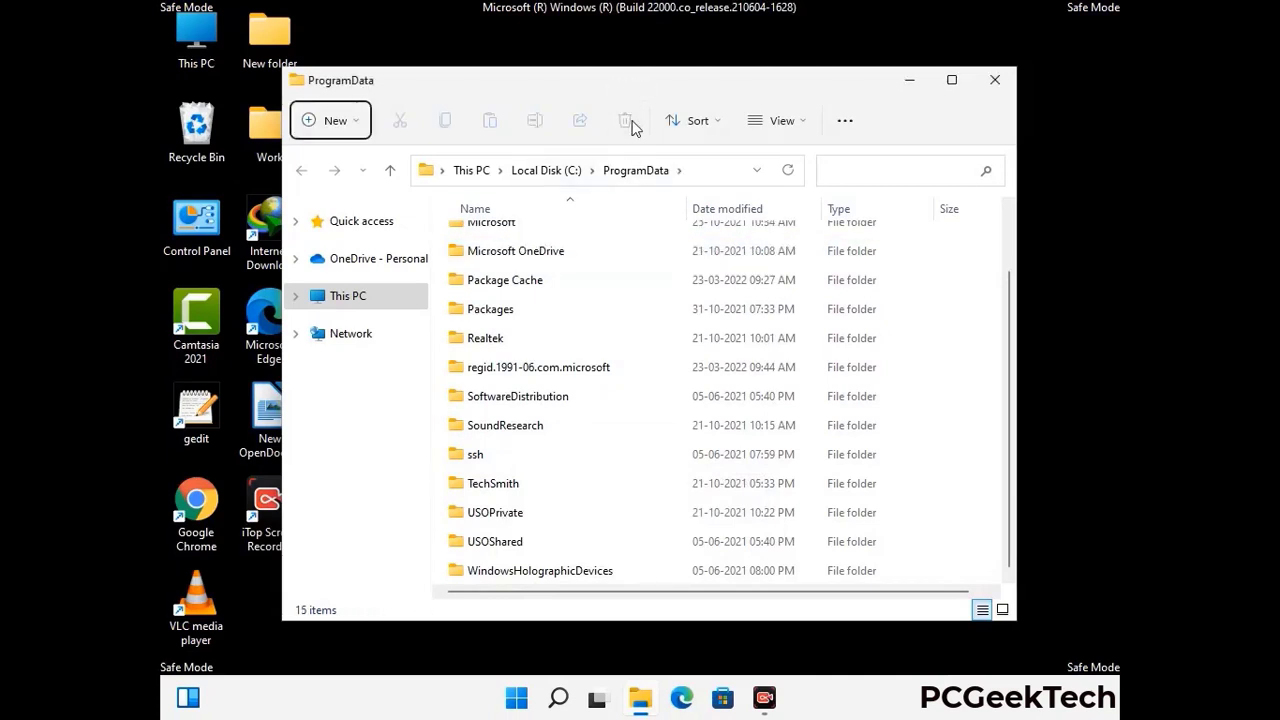
{"action": "scroll", "coordinate": [660, 415], "scroll_direction": "up", "scroll_amount": 1}
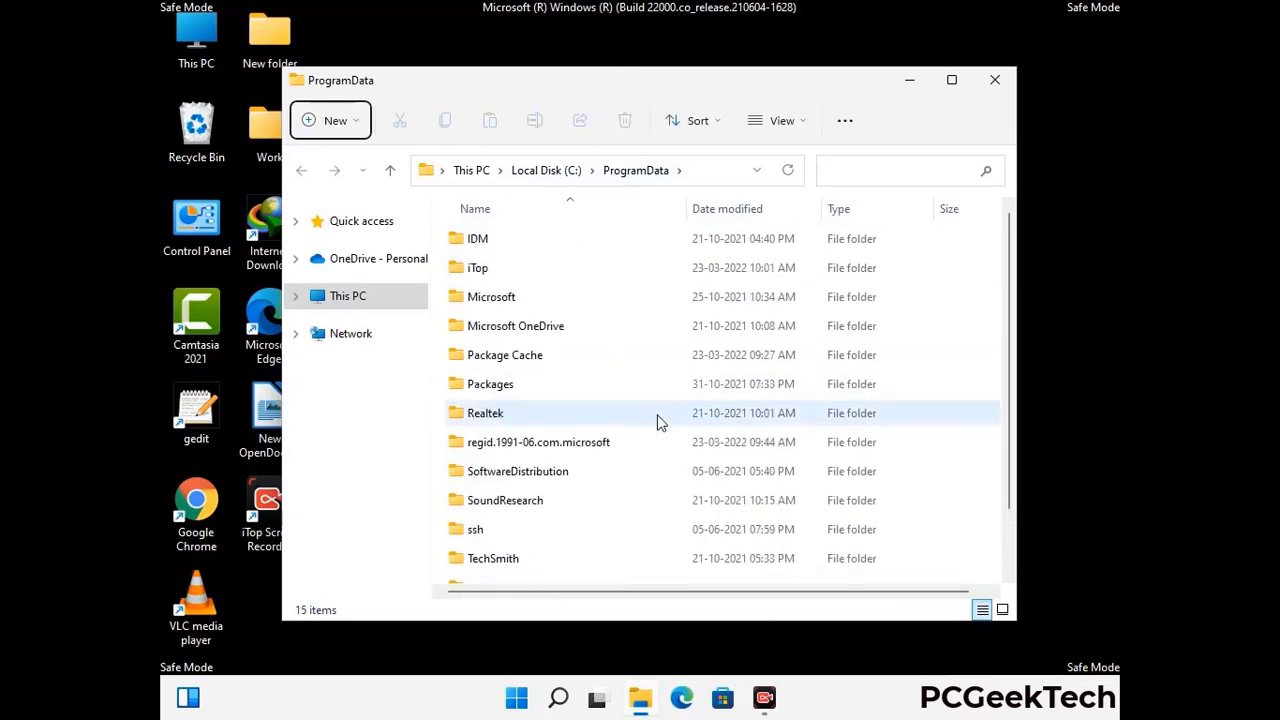
{"action": "left_click", "coordinate": [1002, 78]}
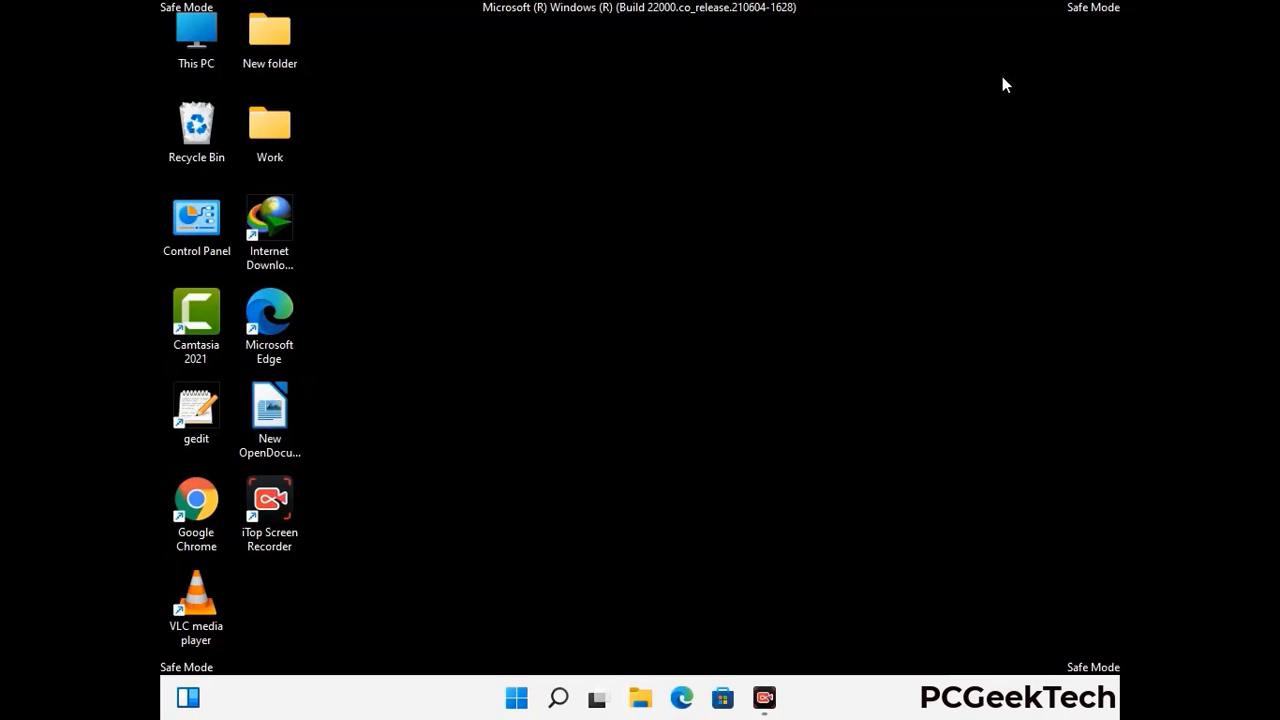
{"action": "key", "text": "super+r"}
{"action": "left_click_drag", "start_coordinate": [418, 463], "coordinate": [668, 259]}
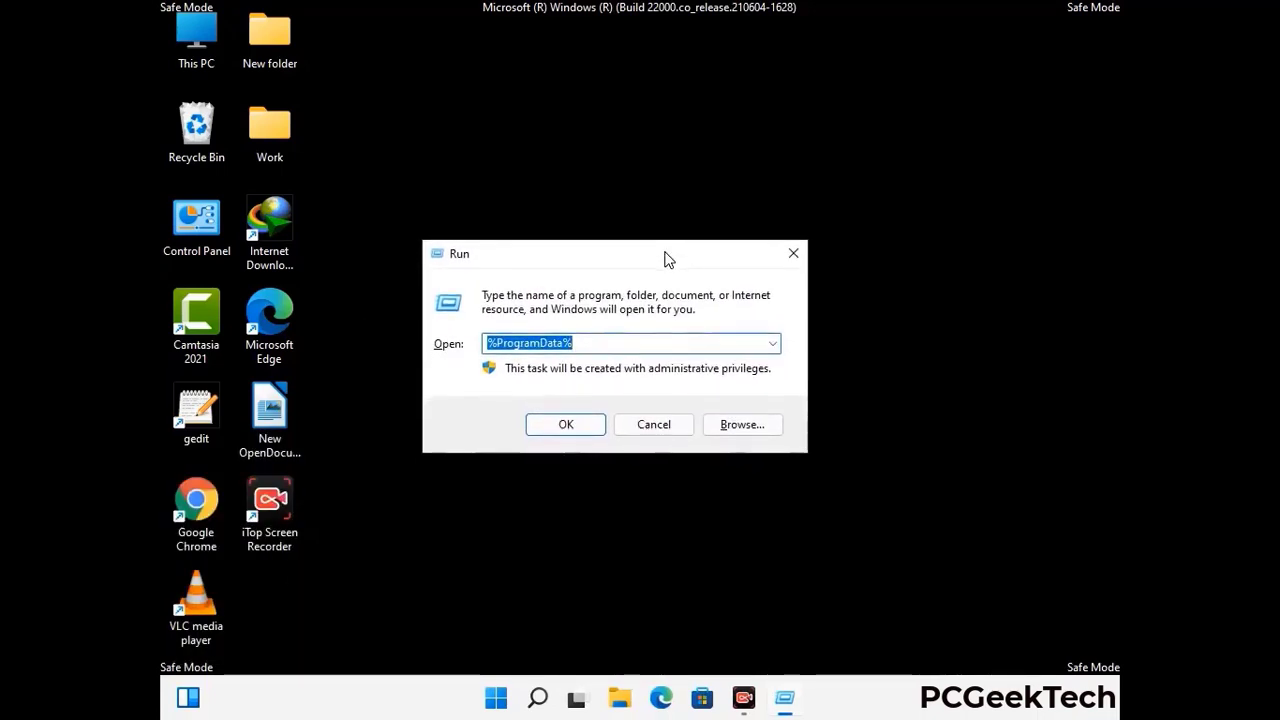
{"action": "type", "text": "%Win"}
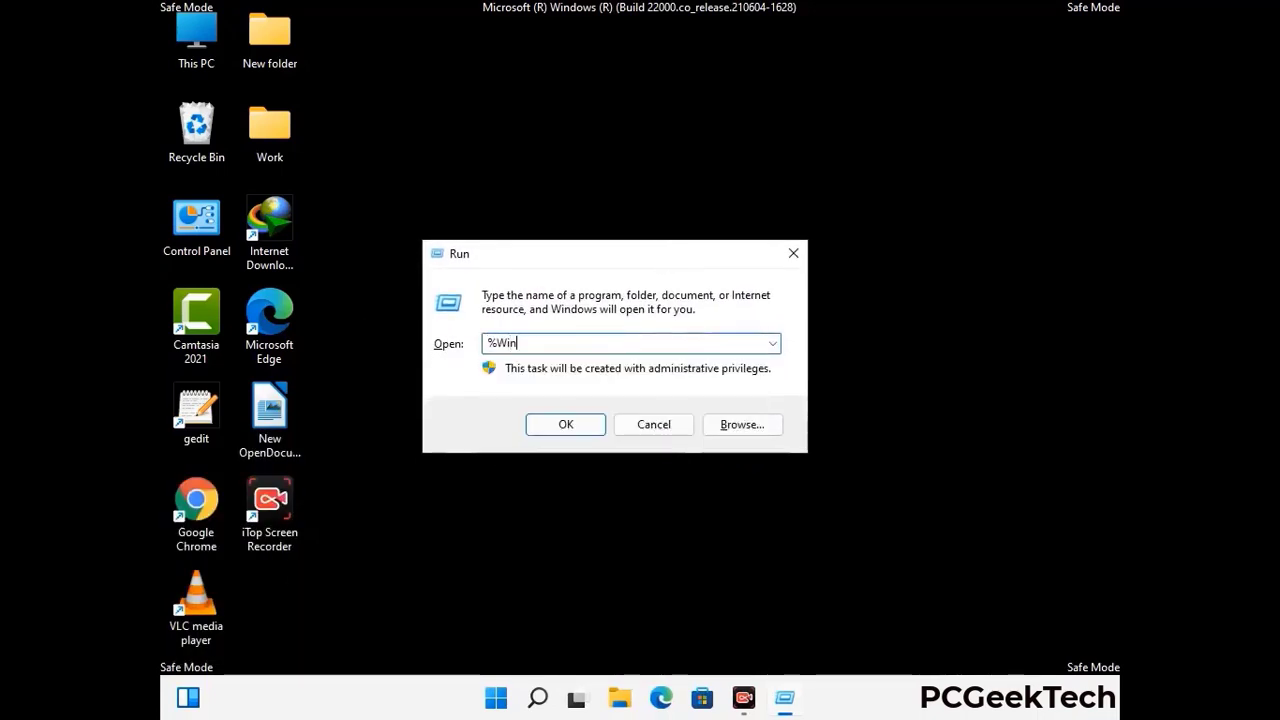
{"action": "type", "text": "Dir%"}
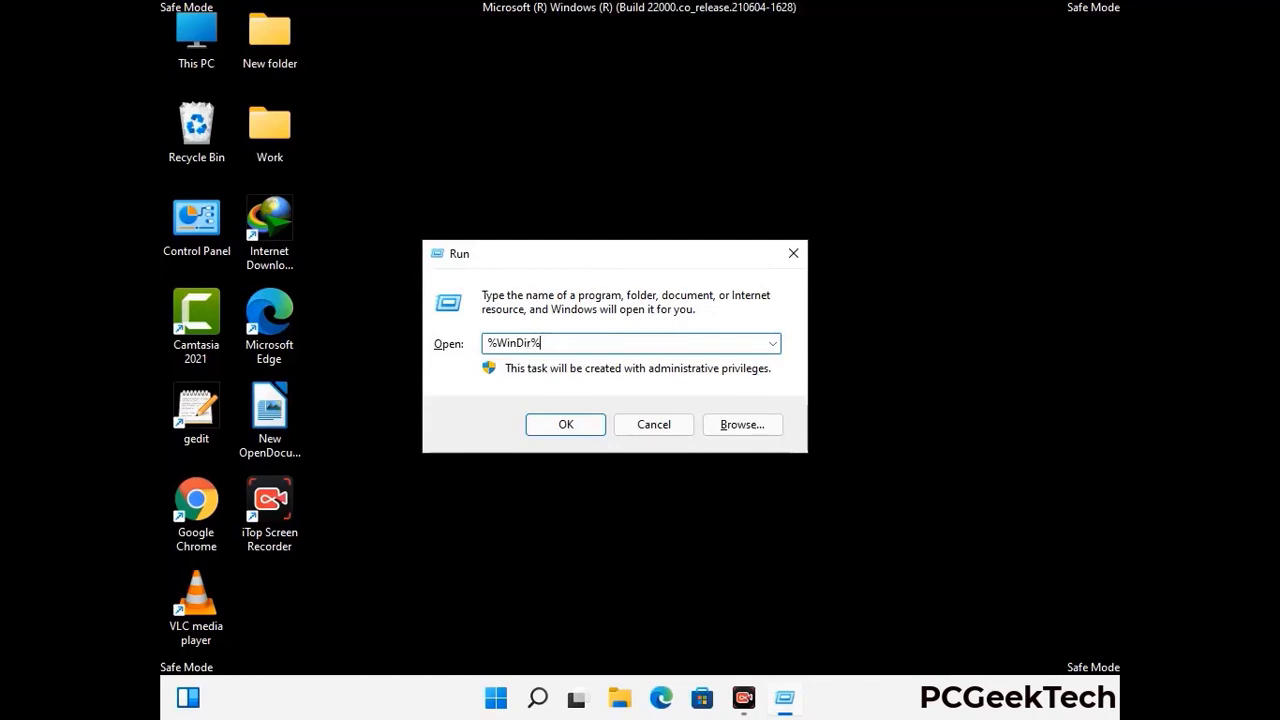
{"action": "key", "text": "Return"}
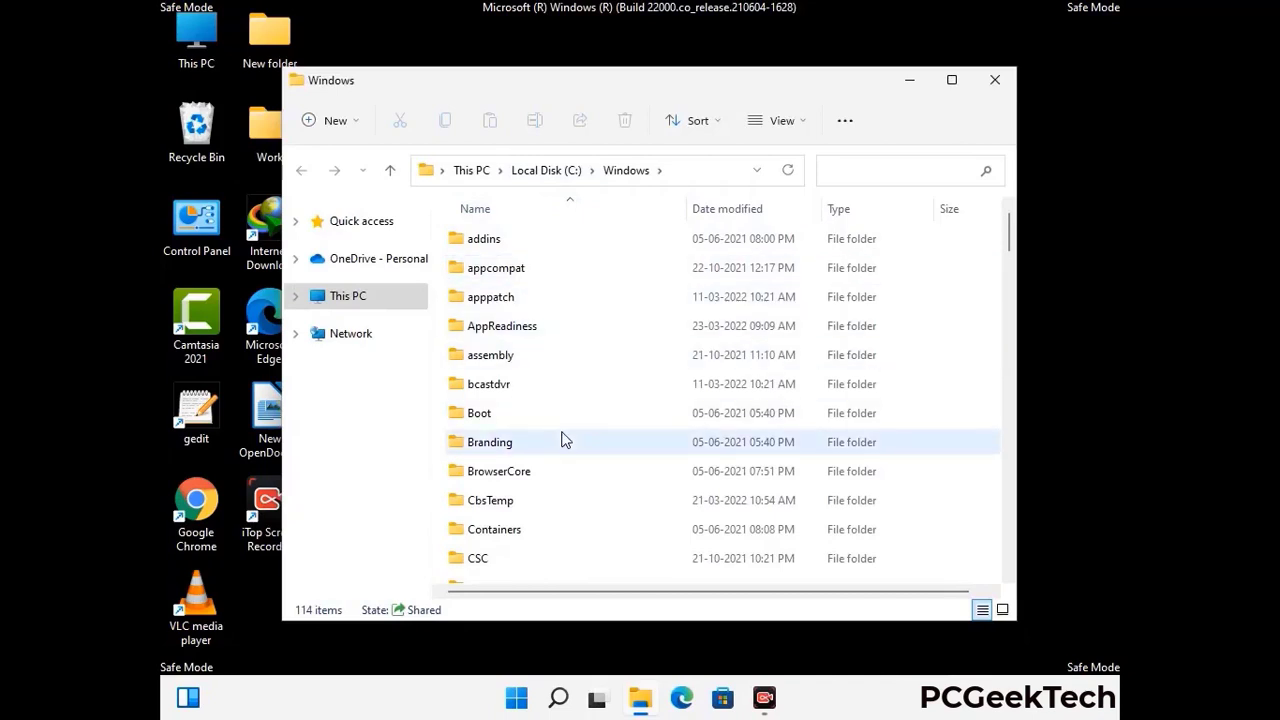
{"action": "scroll", "coordinate": [563, 440], "scroll_direction": "down", "scroll_amount": 1}
{"action": "scroll", "coordinate": [565, 445], "scroll_direction": "down", "scroll_amount": 2}
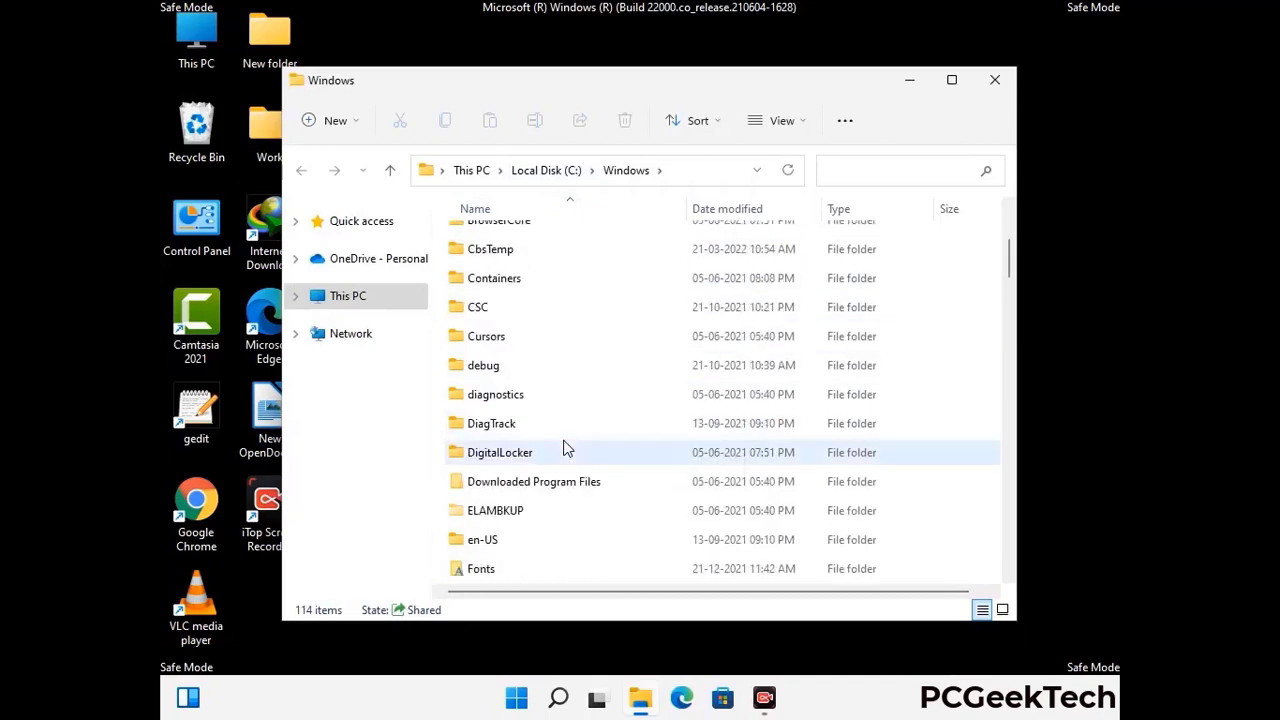
{"action": "scroll", "coordinate": [565, 449], "scroll_direction": "down", "scroll_amount": 1}
{"action": "scroll", "coordinate": [563, 449], "scroll_direction": "down", "scroll_amount": 5}
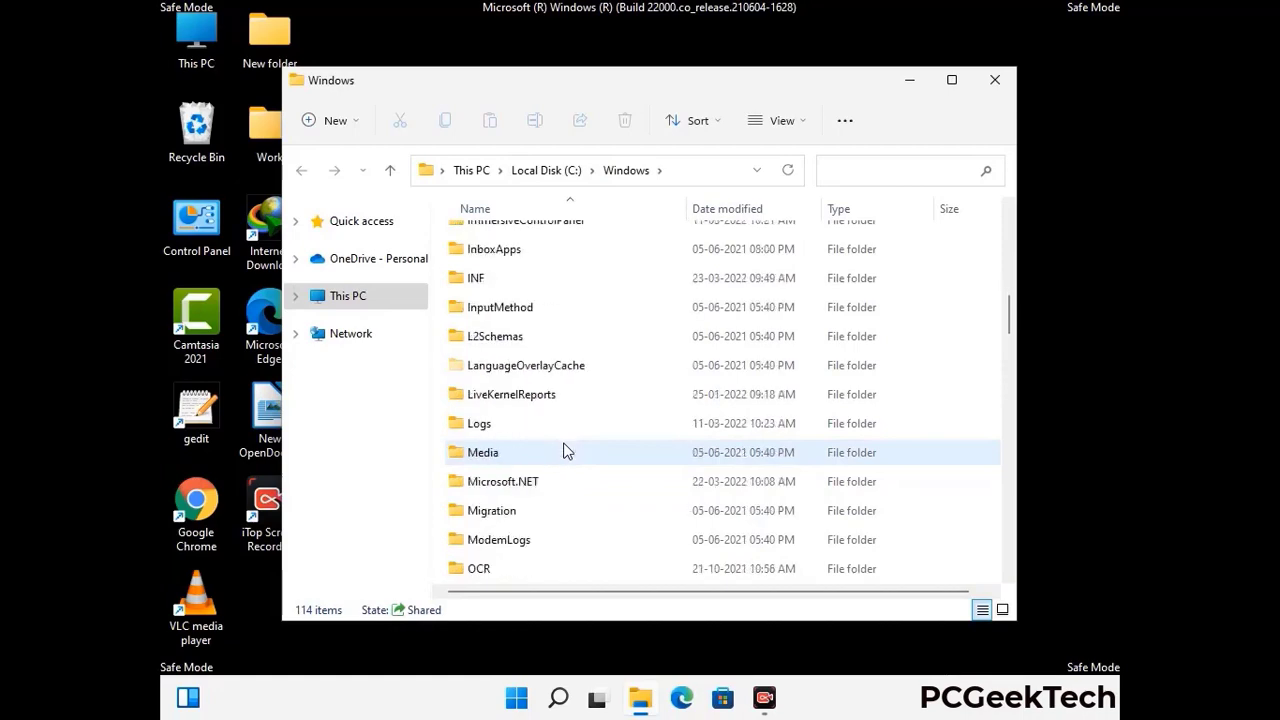
{"action": "scroll", "coordinate": [563, 452], "scroll_direction": "down", "scroll_amount": 1}
{"action": "scroll", "coordinate": [563, 452], "scroll_direction": "down", "scroll_amount": 8}
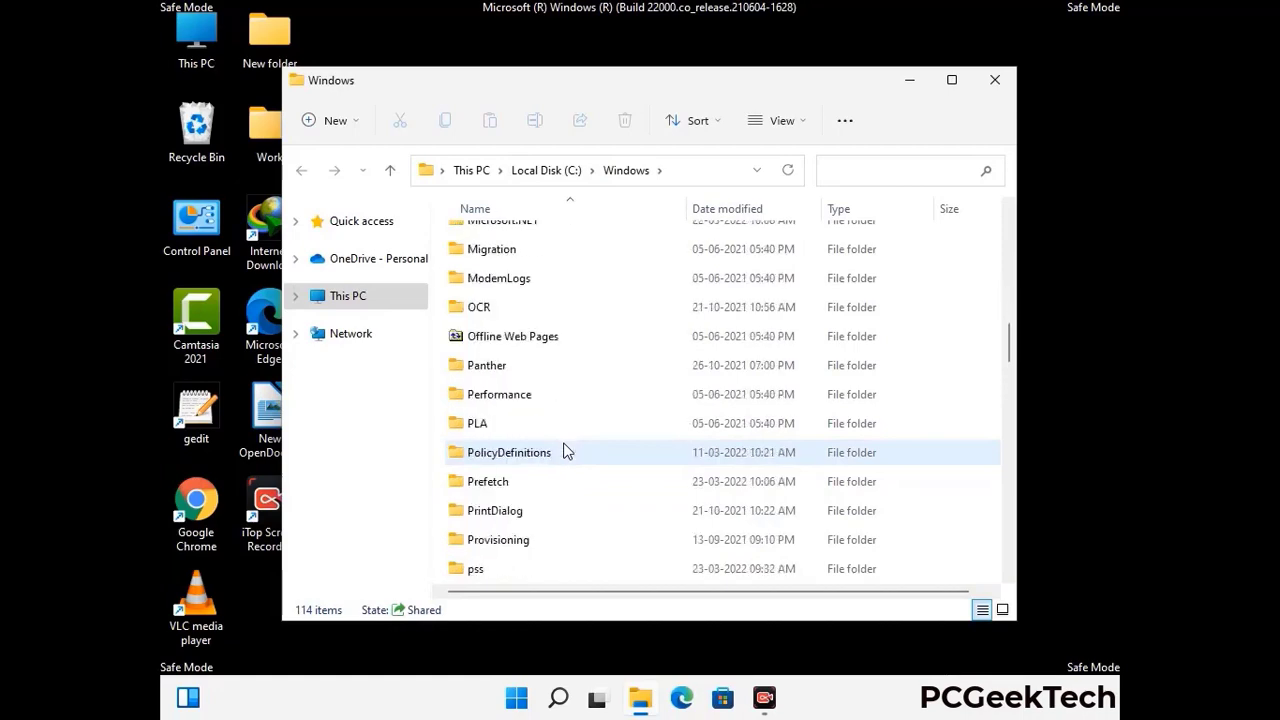
{"action": "scroll", "coordinate": [563, 452], "scroll_direction": "down", "scroll_amount": 6}
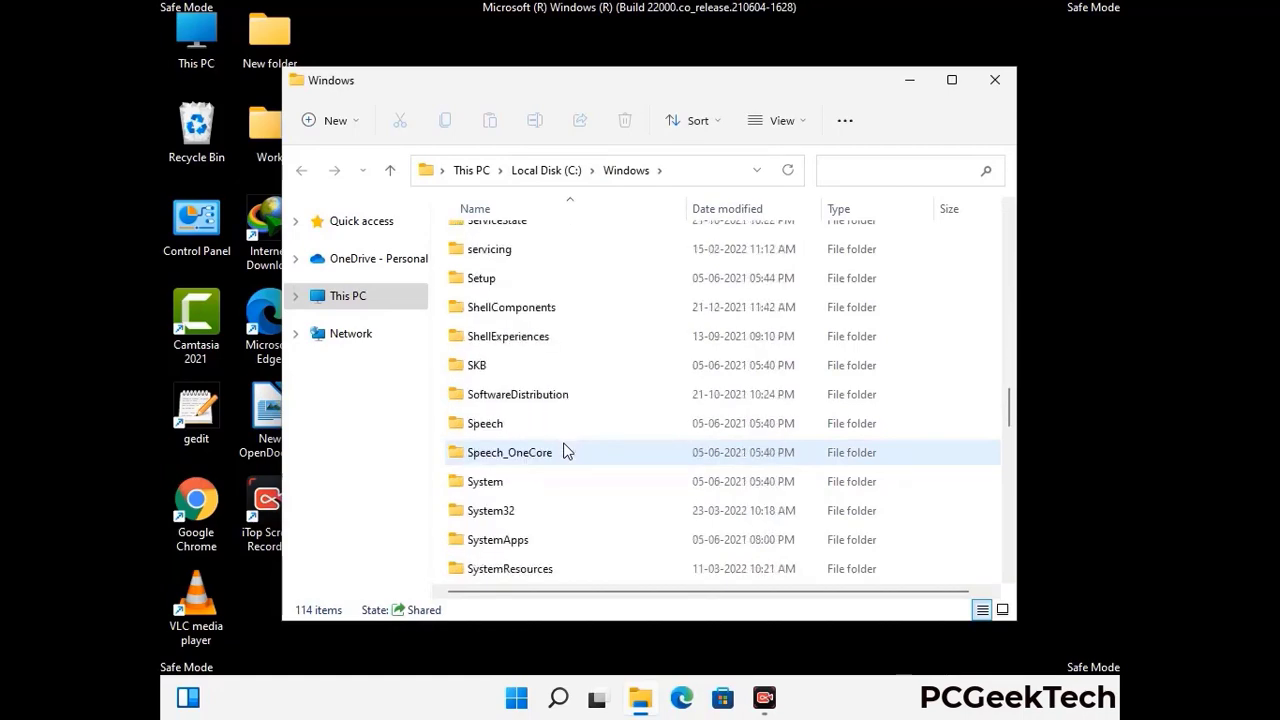
{"action": "scroll", "coordinate": [563, 452], "scroll_direction": "down", "scroll_amount": 2}
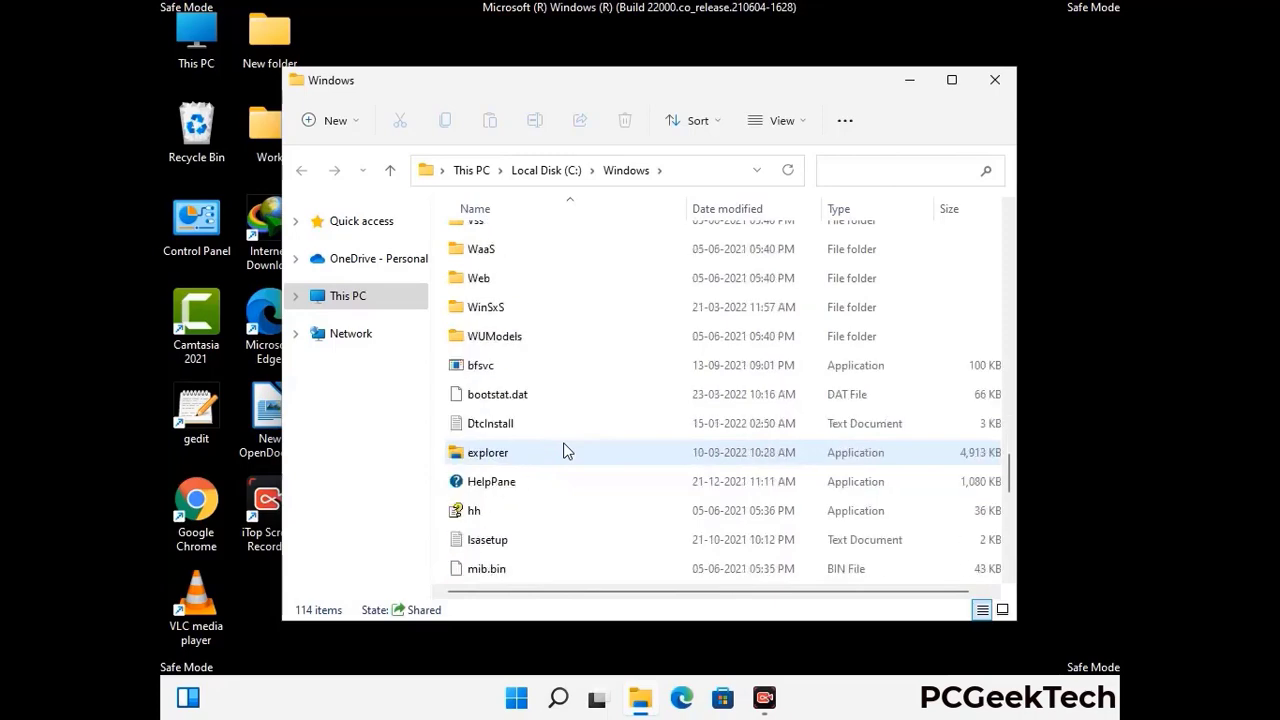
{"action": "scroll", "coordinate": [563, 452], "scroll_direction": "down", "scroll_amount": 7}
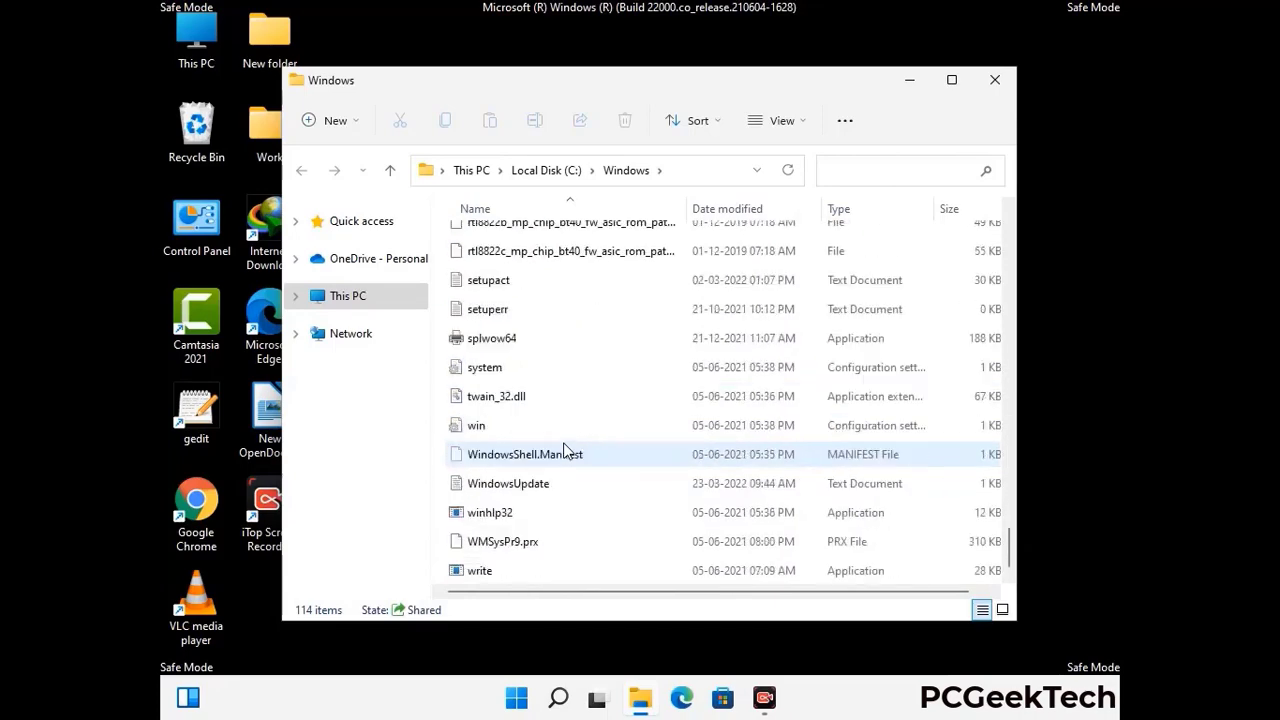
{"action": "scroll", "coordinate": [563, 452], "scroll_direction": "up", "scroll_amount": 8}
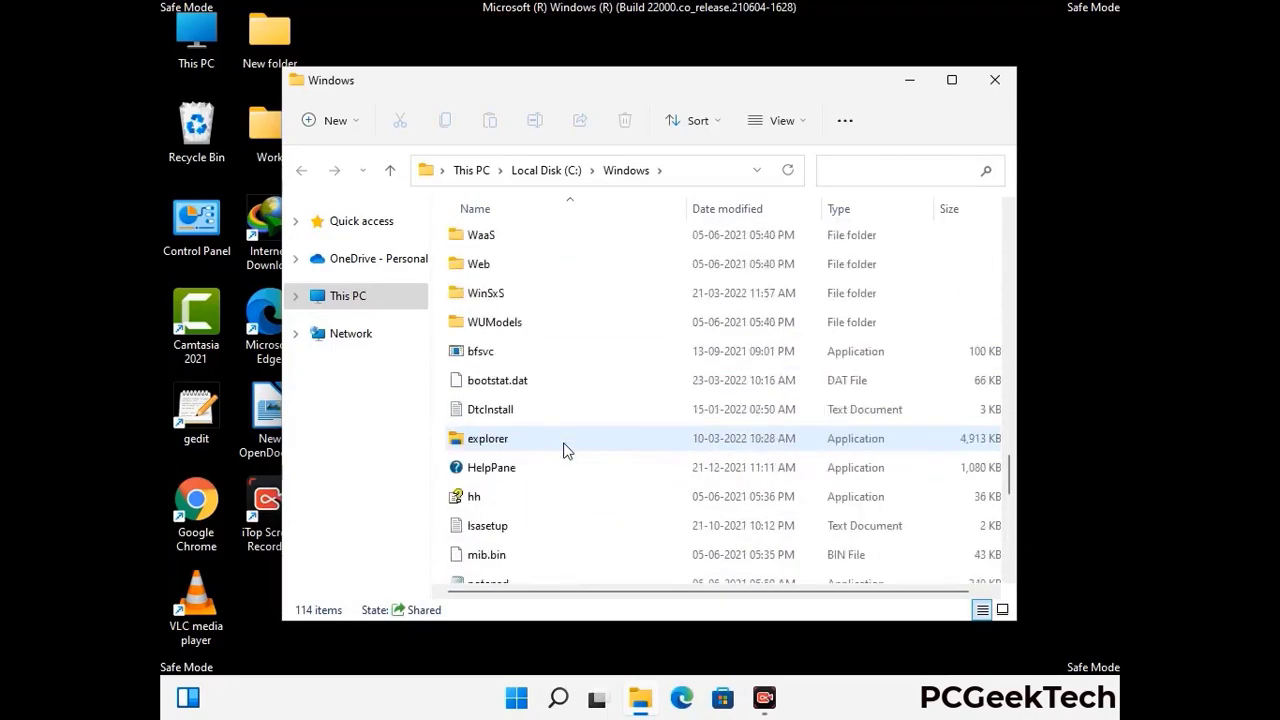
{"action": "scroll", "coordinate": [563, 452], "scroll_direction": "up", "scroll_amount": 4}
{"action": "scroll", "coordinate": [563, 450], "scroll_direction": "up", "scroll_amount": 3}
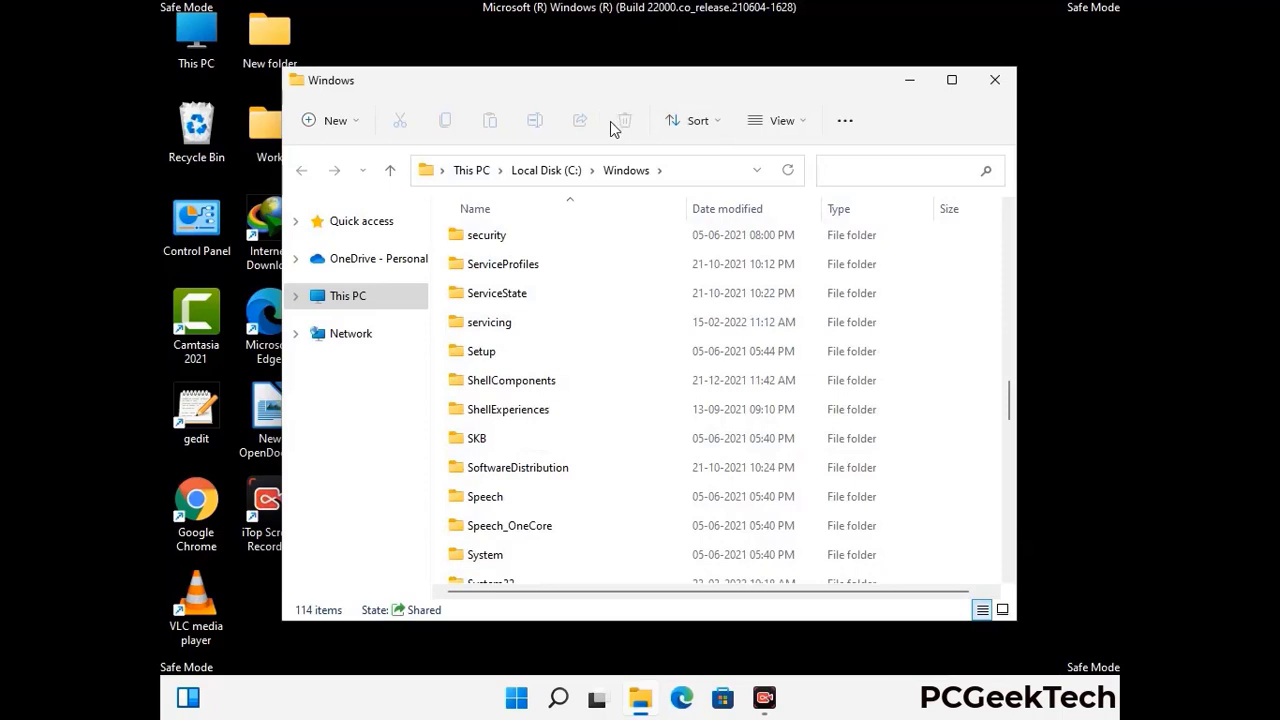
{"action": "left_click", "coordinate": [1000, 82]}
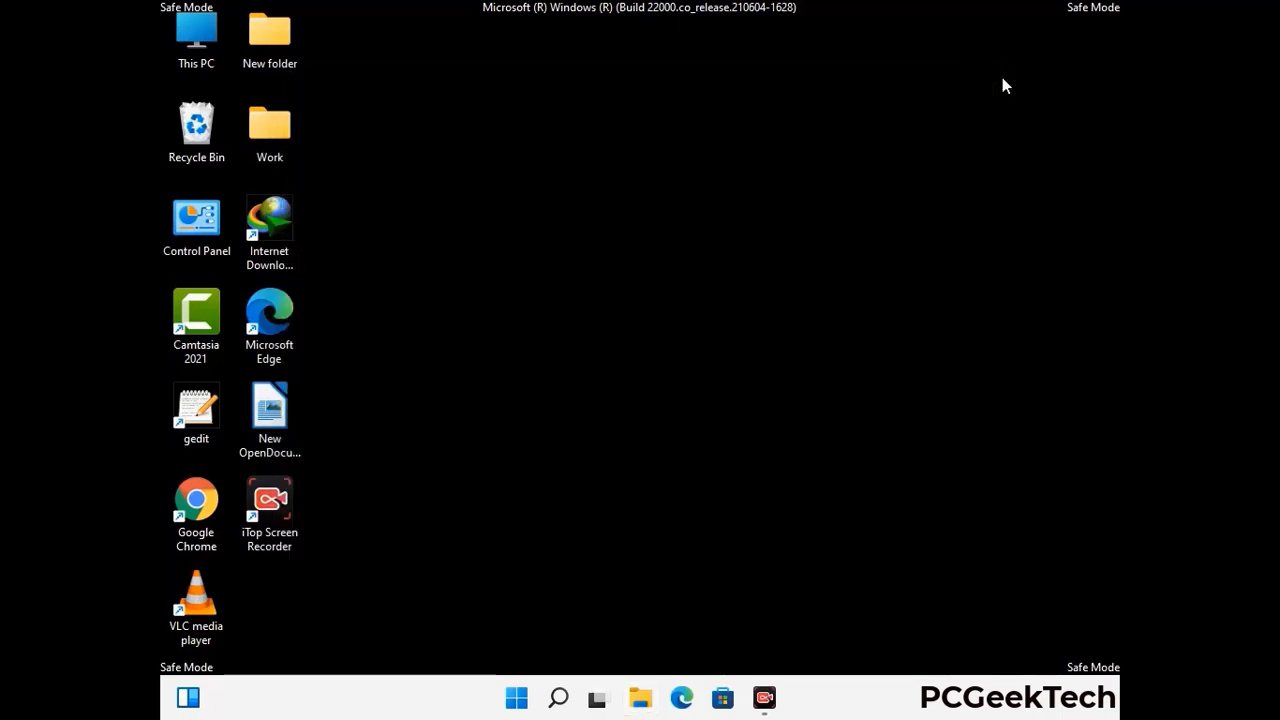
Run %temp% from the Win+R box to open the local Temp folder.
{"action": "key", "text": "super+r"}
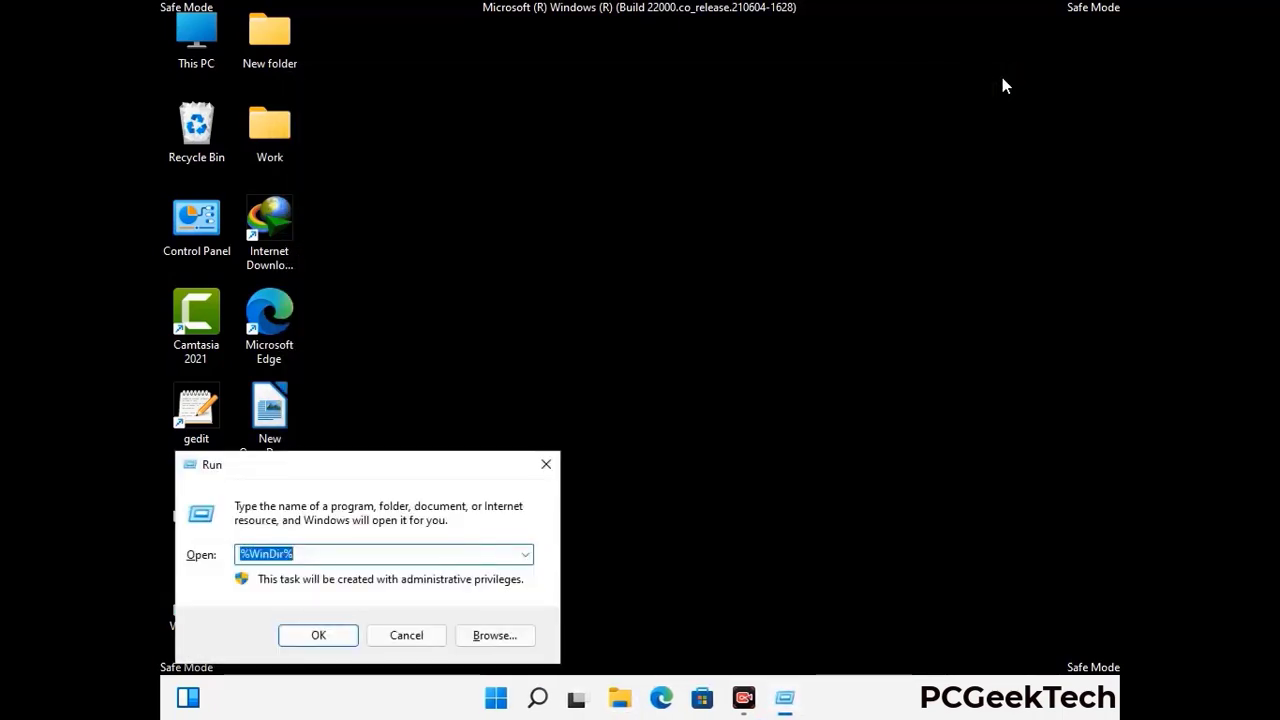
{"action": "left_click_drag", "start_coordinate": [423, 471], "coordinate": [727, 172]}
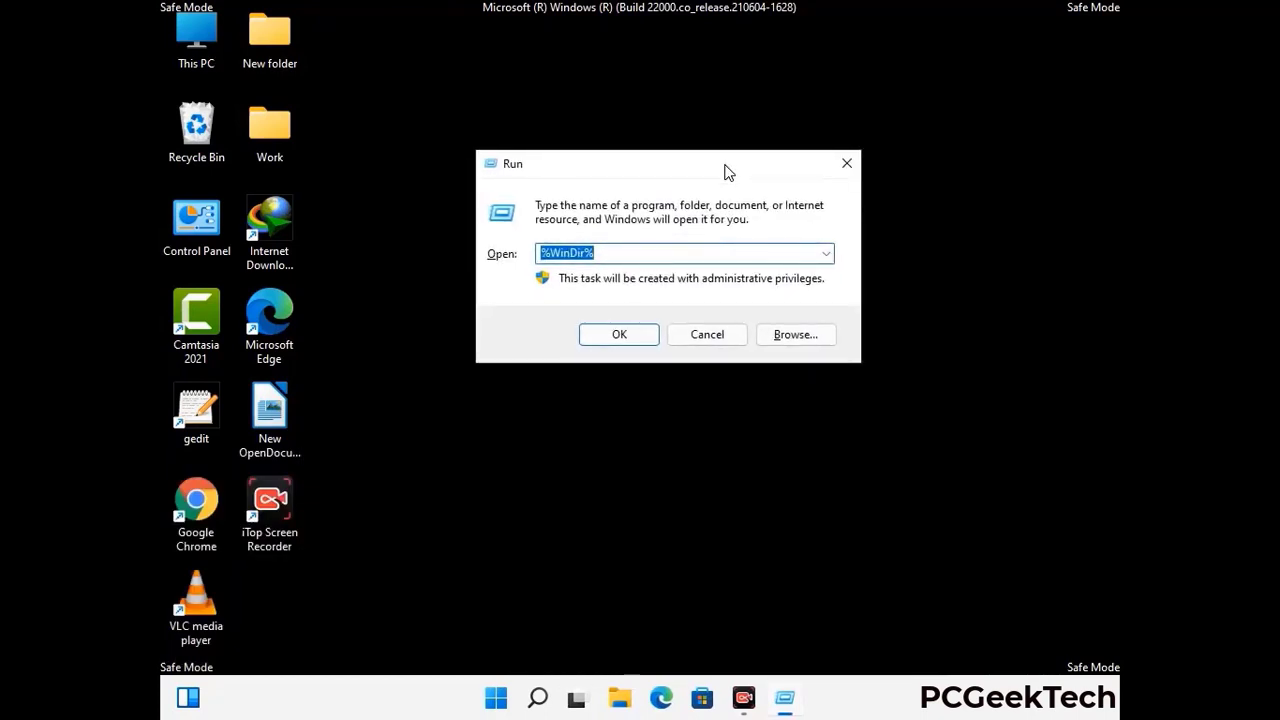
{"action": "type", "text": "%temp"}
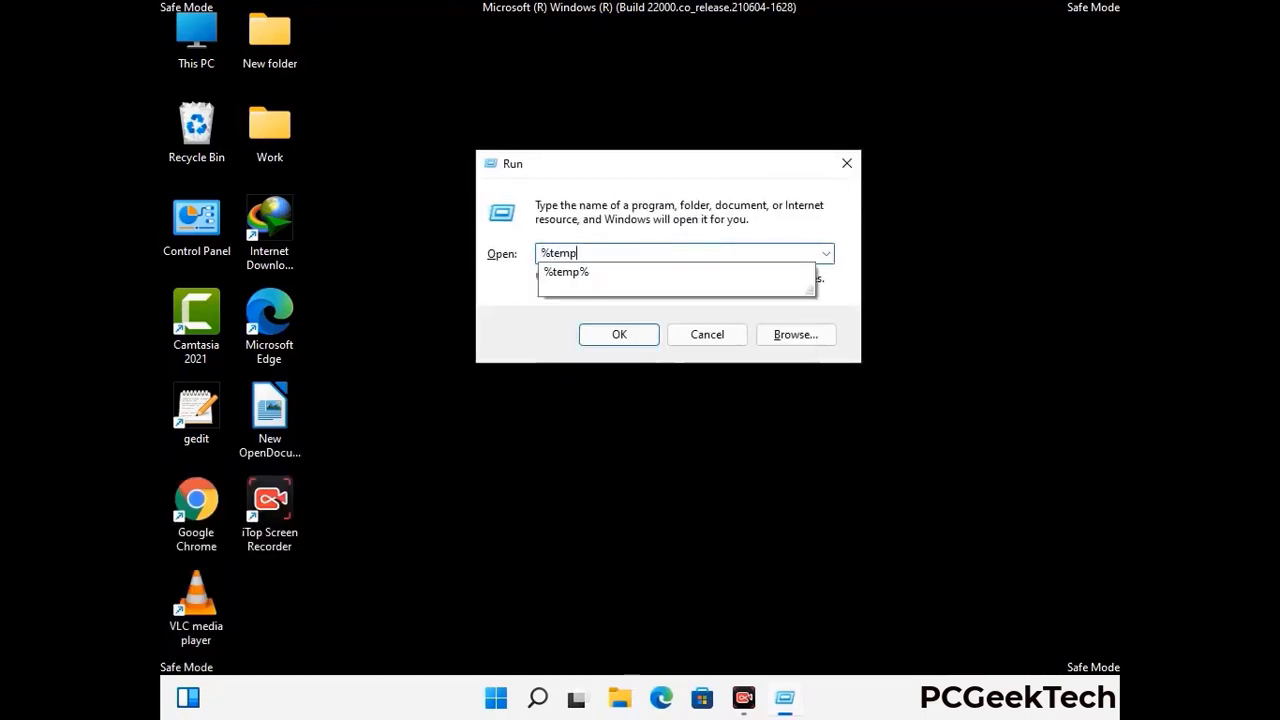
{"action": "type", "text": "%"}
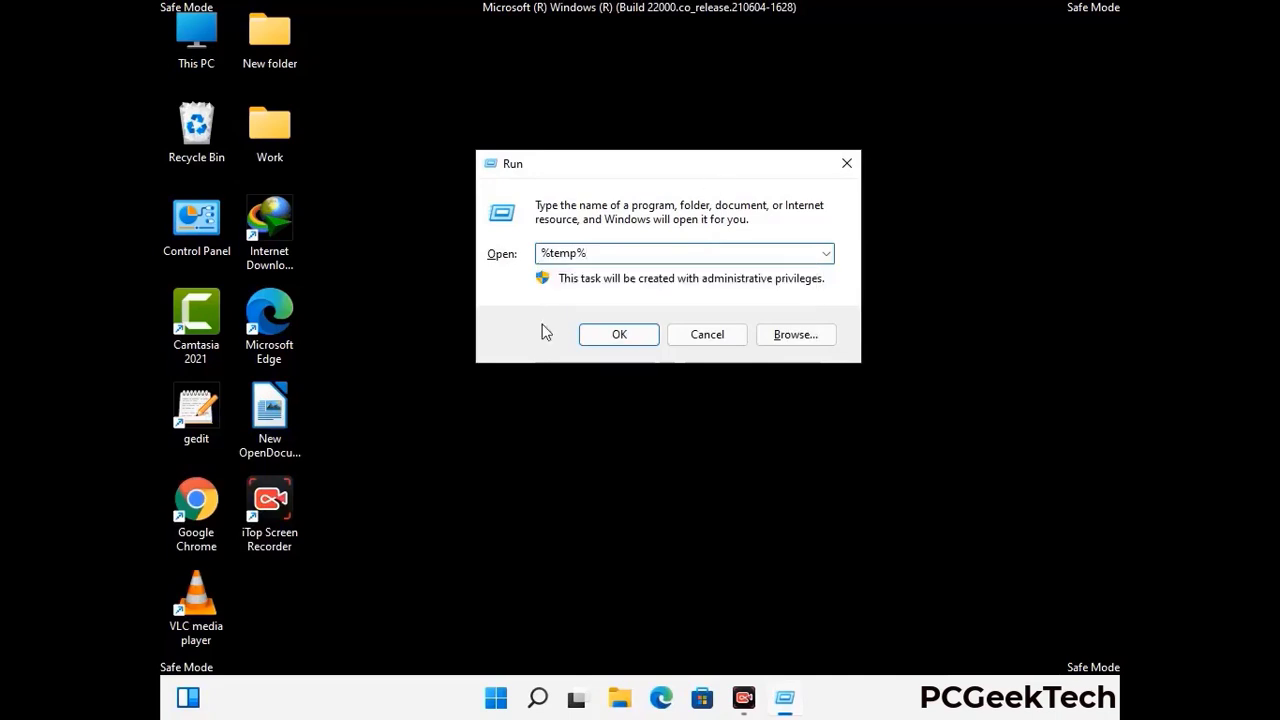
{"action": "left_click", "coordinate": [619, 334]}
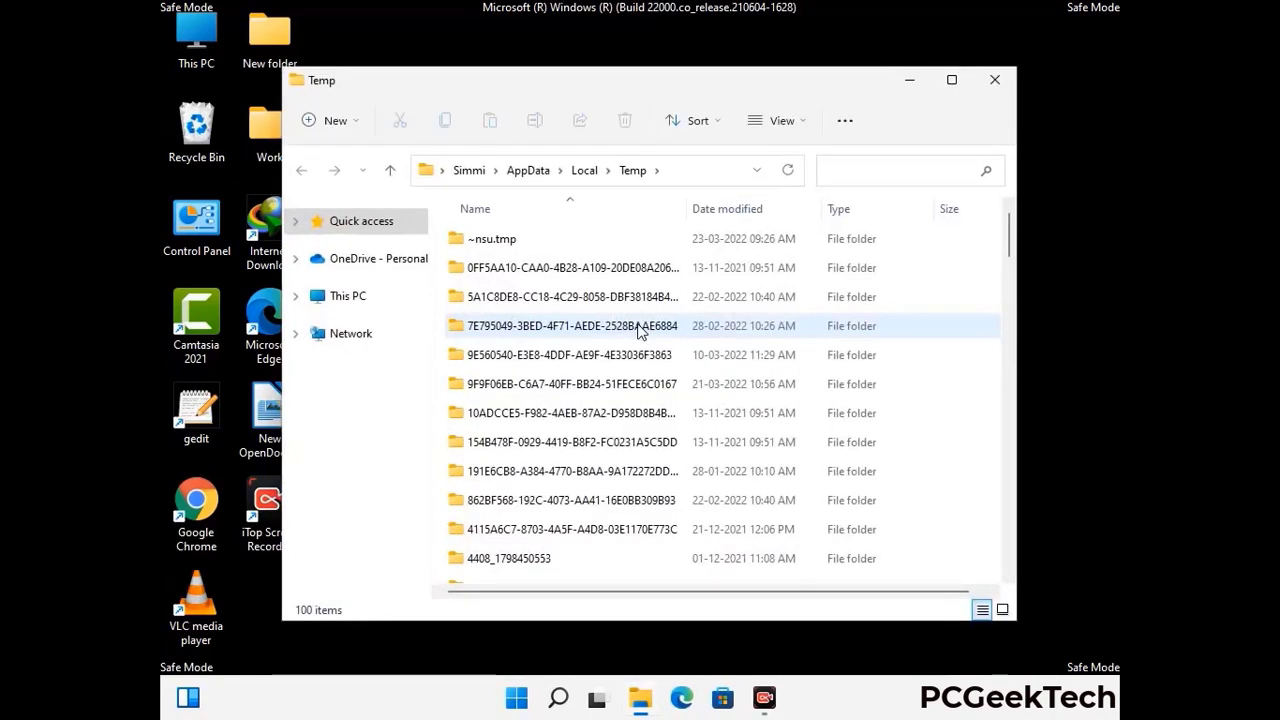
Select and delete all 100 items in Temp, then close the window.
{"action": "left_click", "coordinate": [580, 385]}
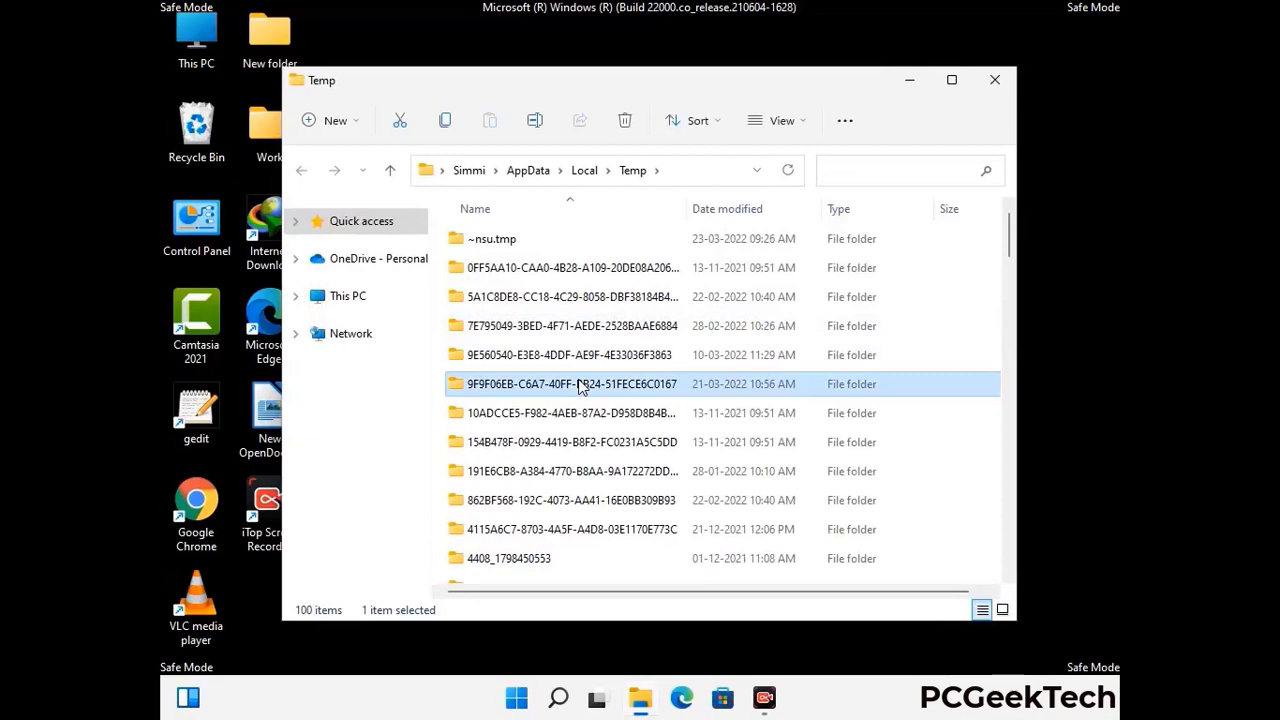
{"action": "key", "text": "ctrl+a"}
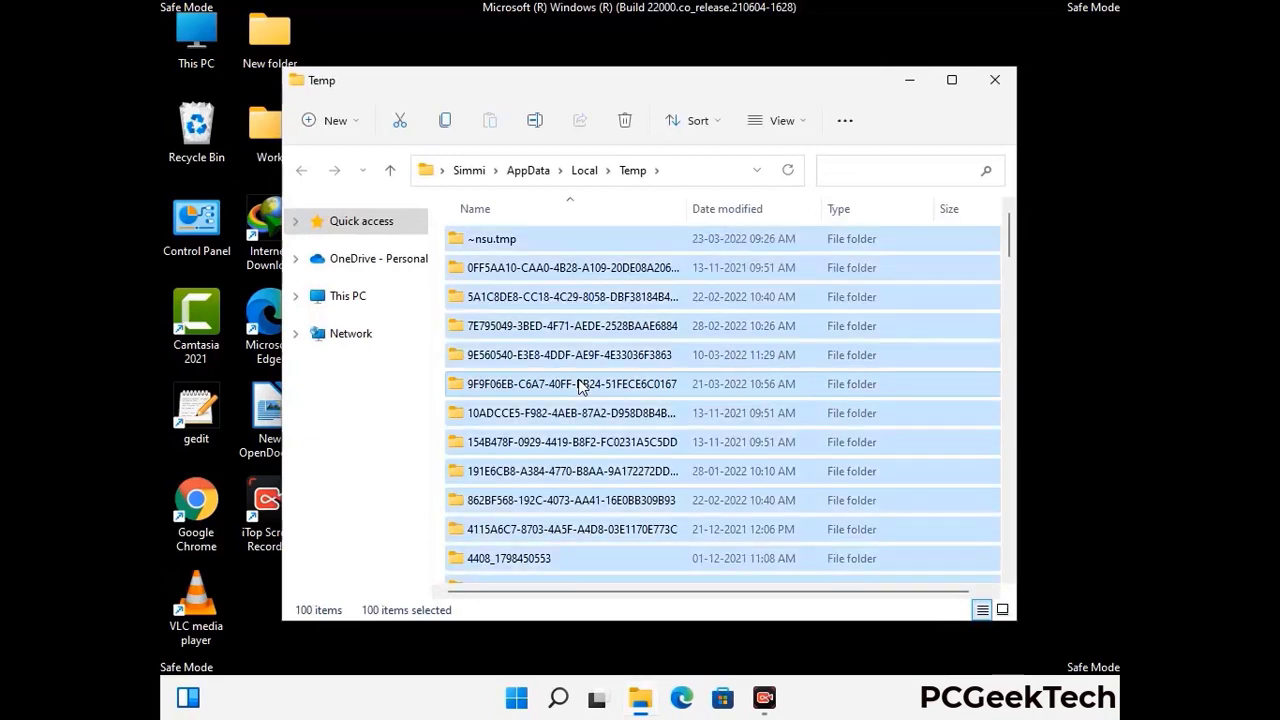
{"action": "left_click", "coordinate": [626, 121]}
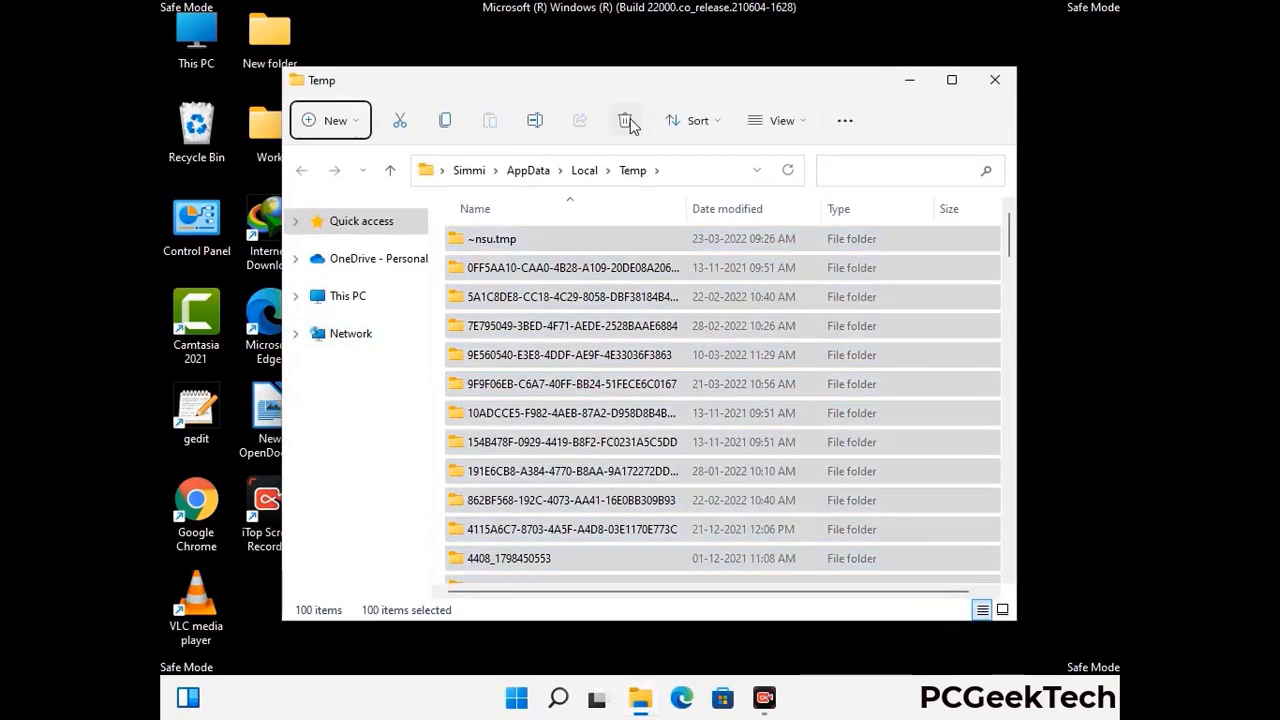
{"action": "left_click", "coordinate": [995, 80]}
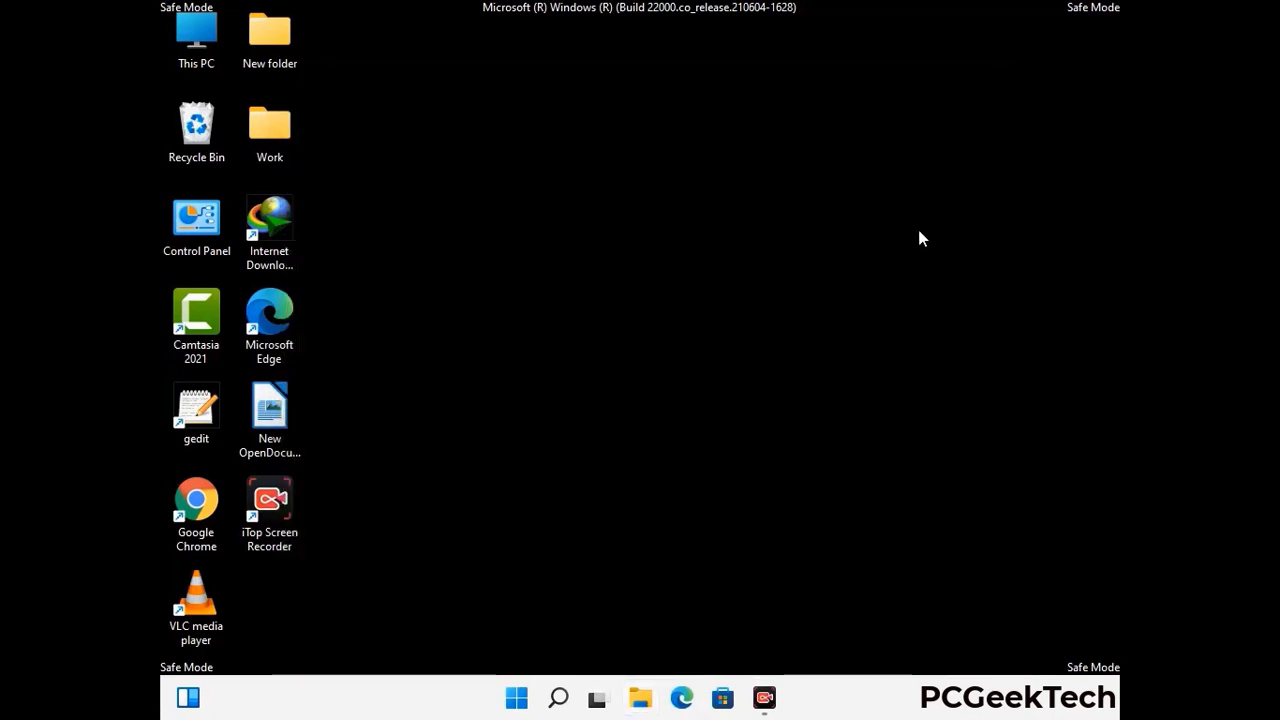
Open C:\Windows\Temp via Run 'temp', delete all six items, and close the folder.
{"action": "key", "text": "super+r"}
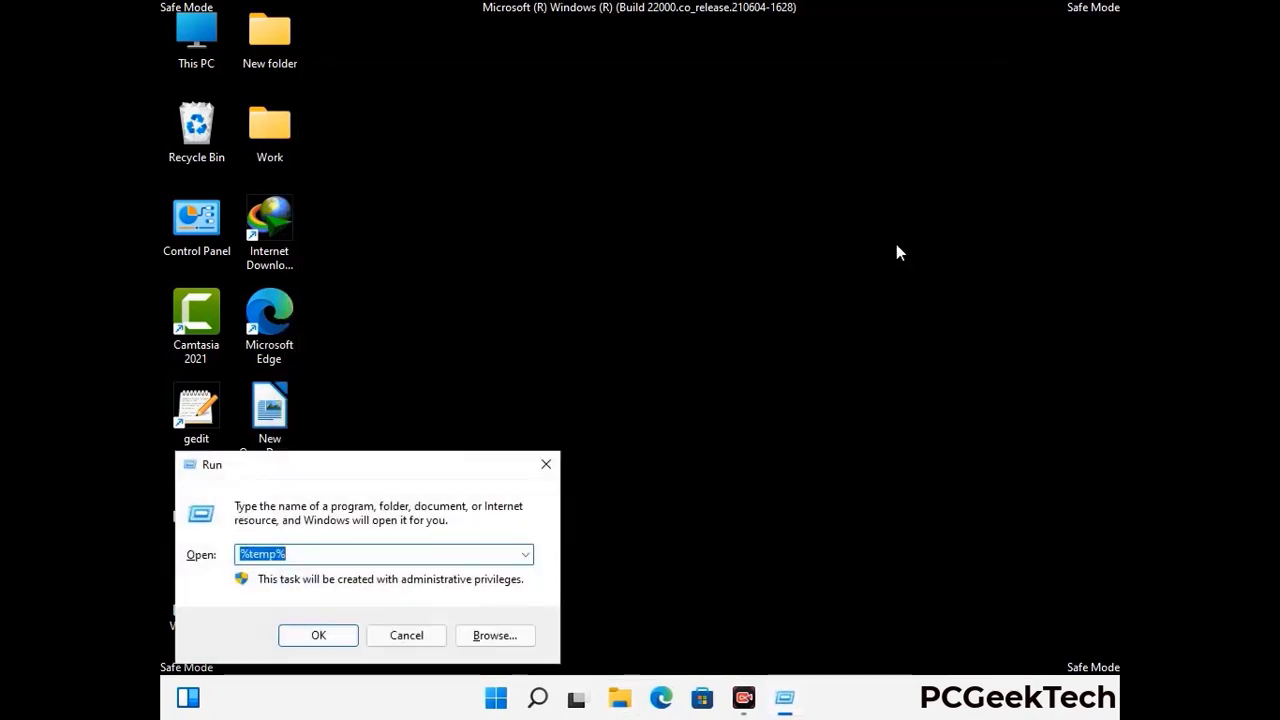
{"action": "left_click_drag", "start_coordinate": [445, 462], "coordinate": [731, 186]}
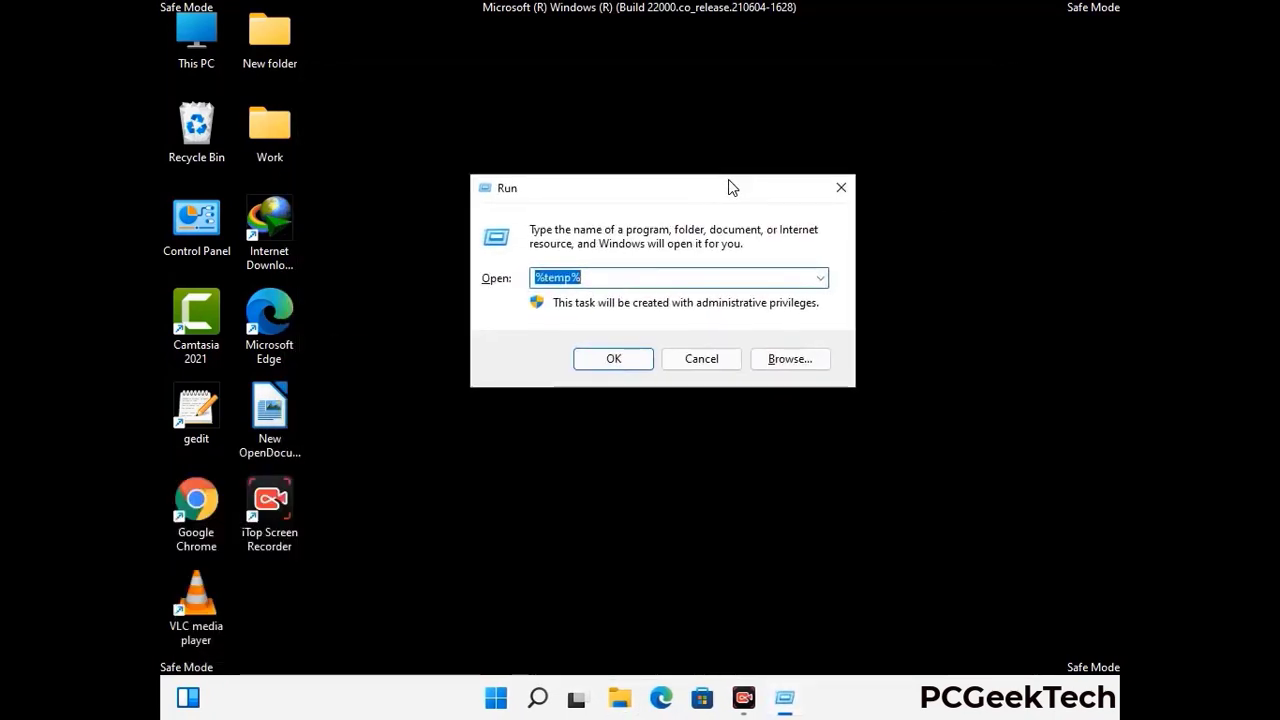
{"action": "type", "text": "temp"}
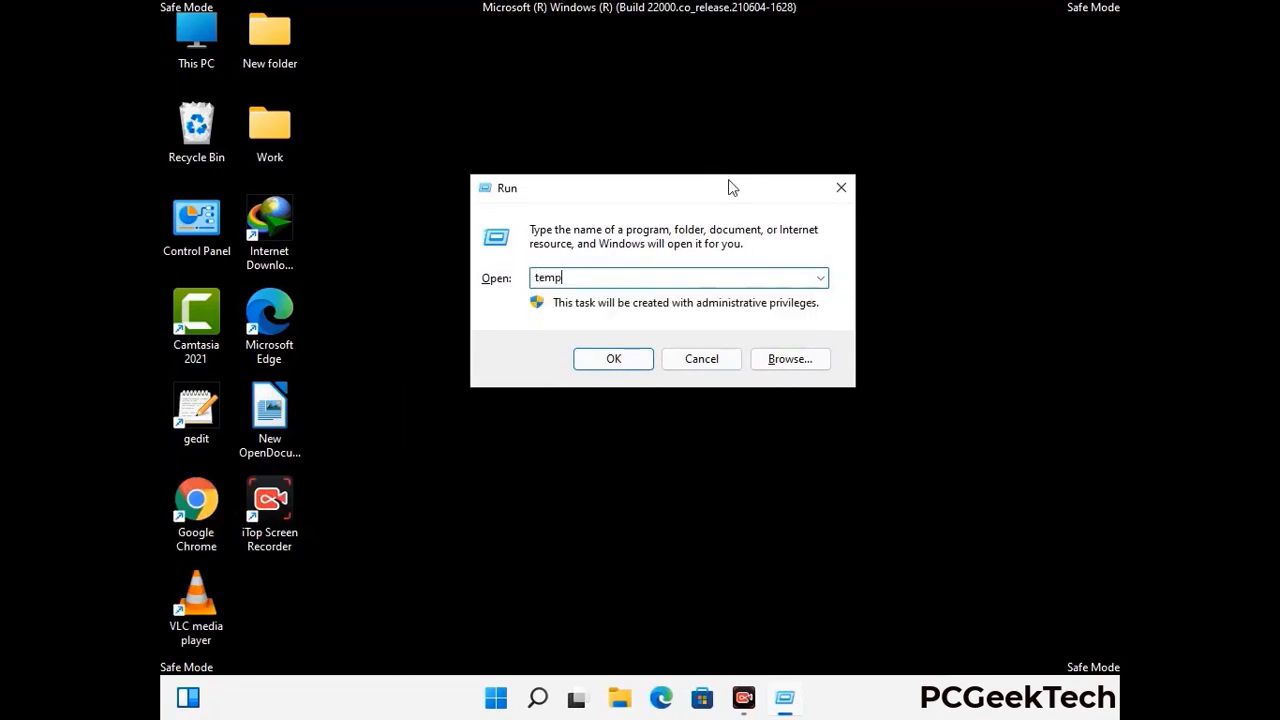
{"action": "key", "text": "Return"}
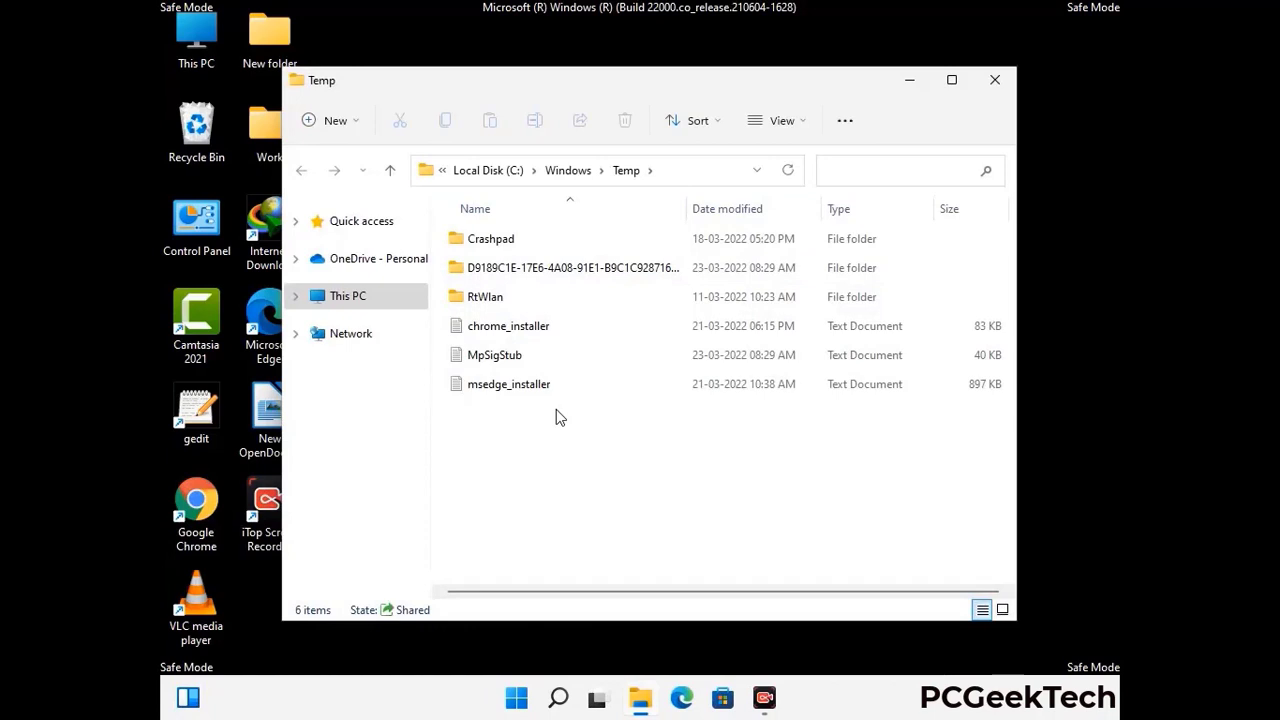
{"action": "key", "text": "ctrl+a"}
{"action": "left_click", "coordinate": [626, 122]}
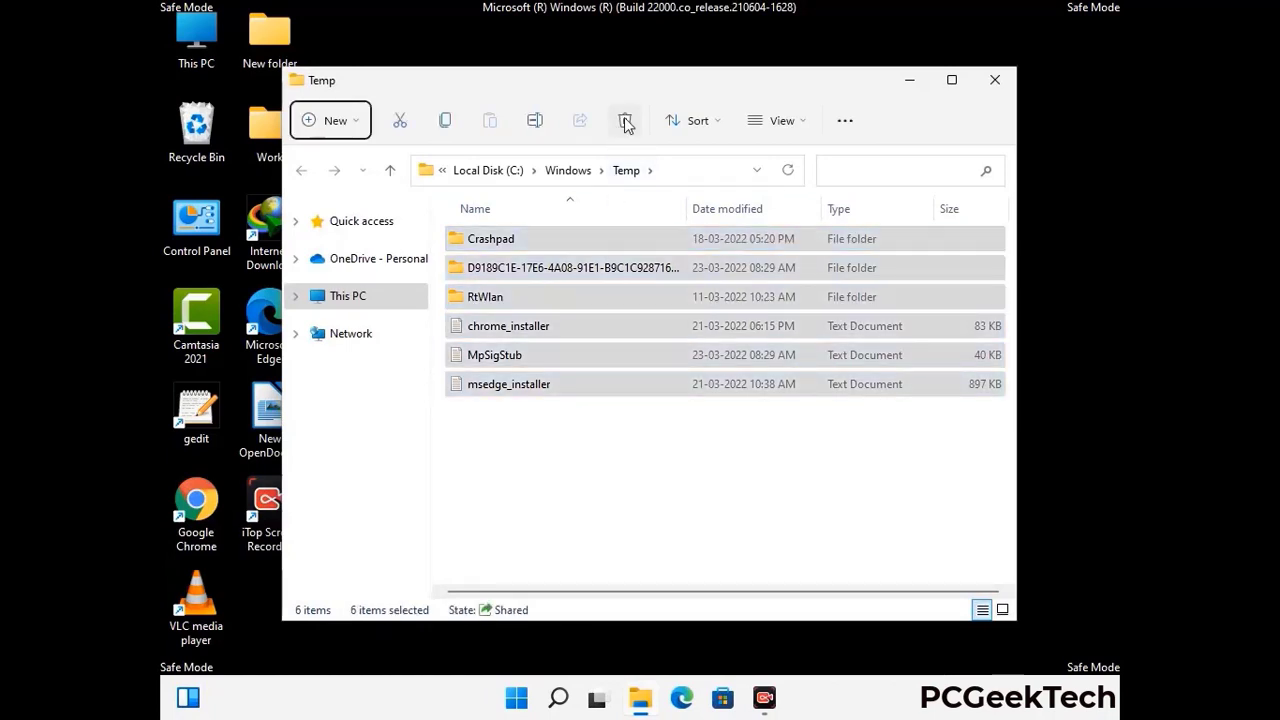
{"action": "left_click", "coordinate": [1000, 84]}
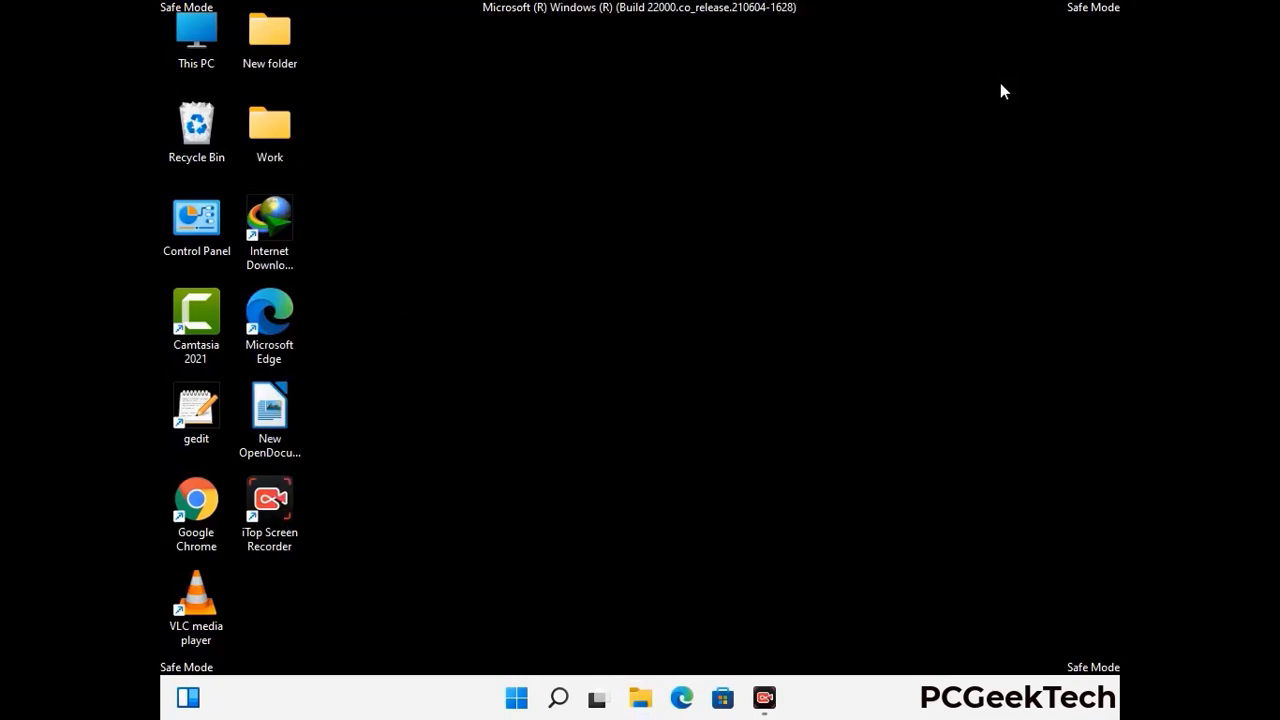
Launch Registry Editor from the Run box with regedit.
{"action": "key", "text": "super+r"}
{"action": "left_click_drag", "start_coordinate": [392, 467], "coordinate": [666, 160]}
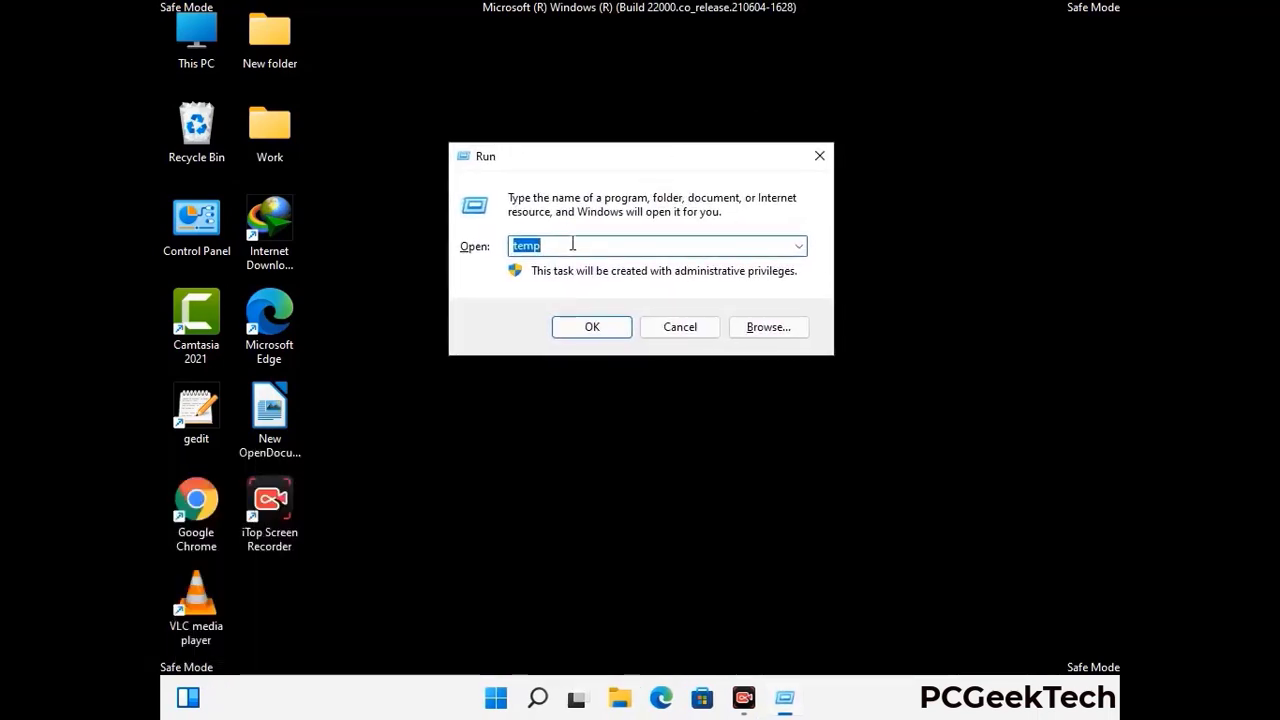
{"action": "type", "text": "regedit"}
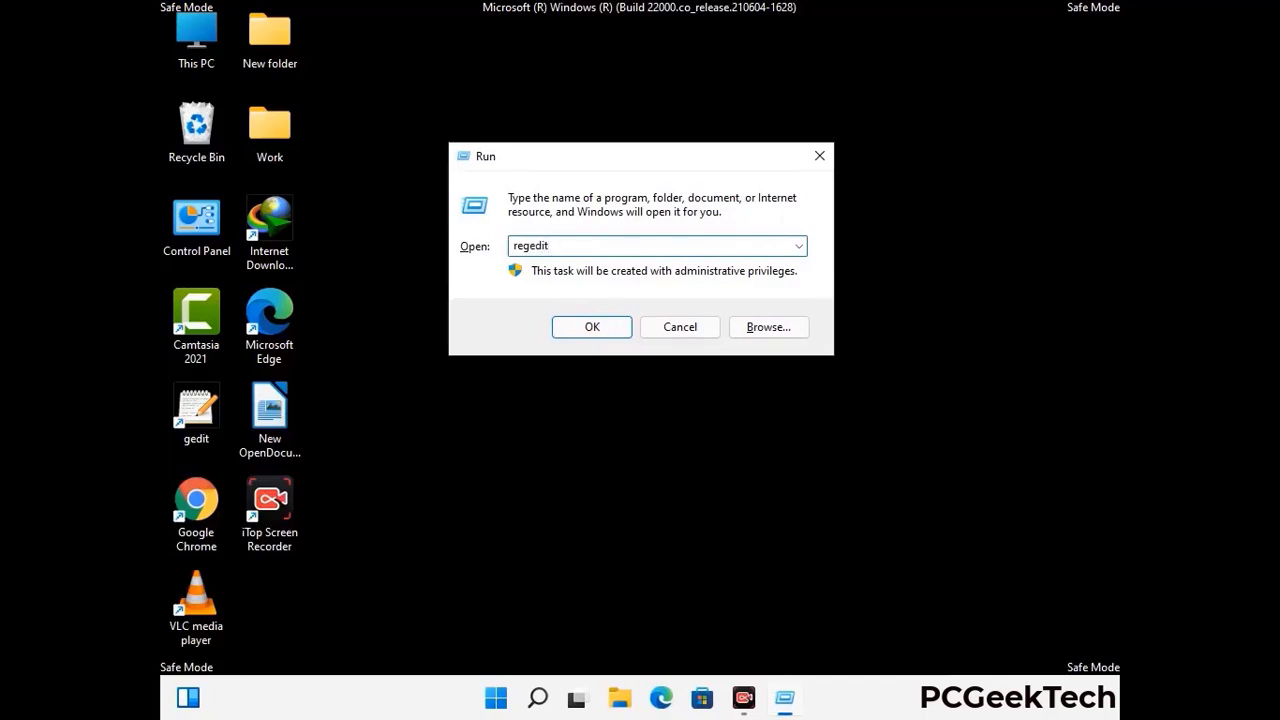
{"action": "key", "text": "Return"}
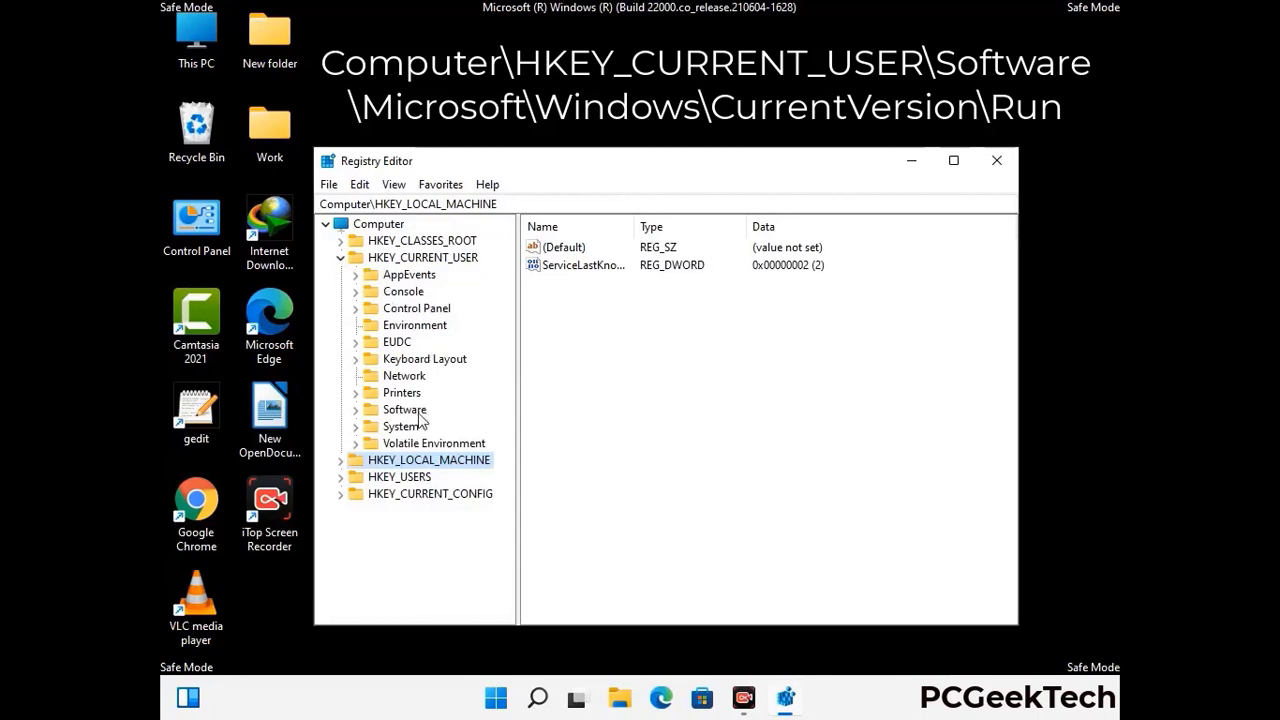
Expand HKEY_CURRENT_USER > Software > Microsoft in the key tree.
{"action": "left_click", "coordinate": [398, 412]}
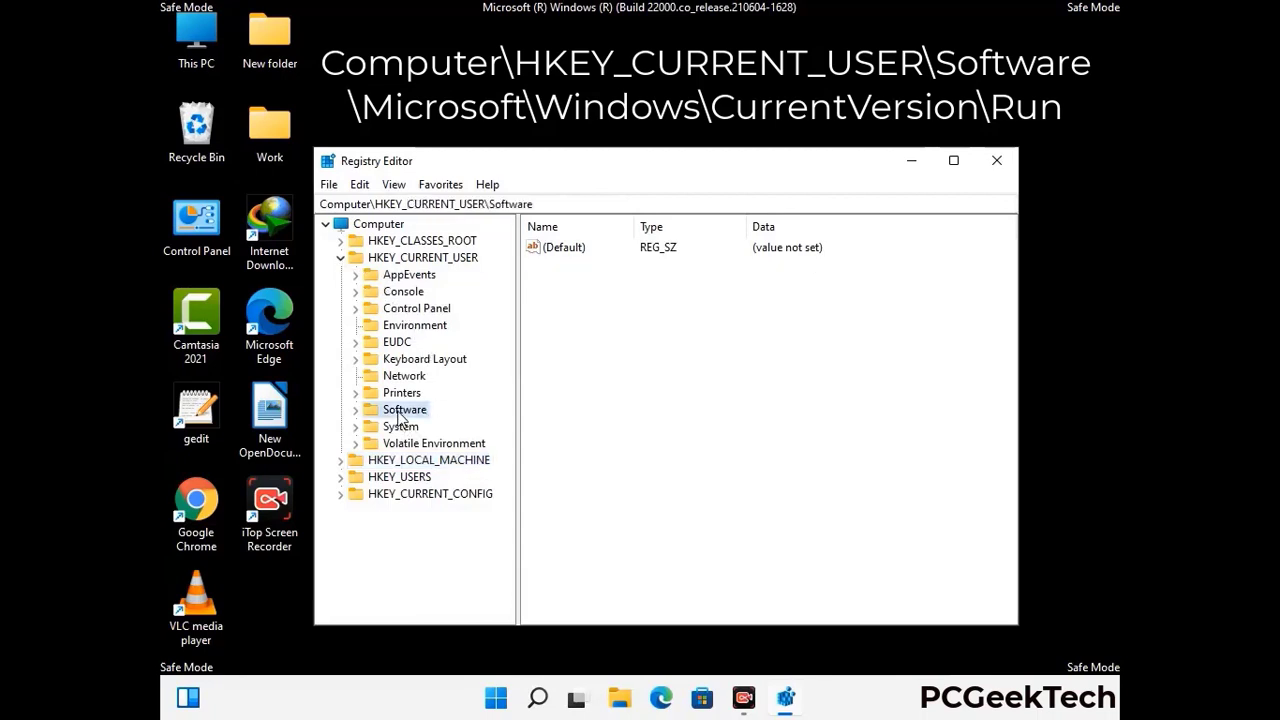
{"action": "left_click", "coordinate": [356, 411]}
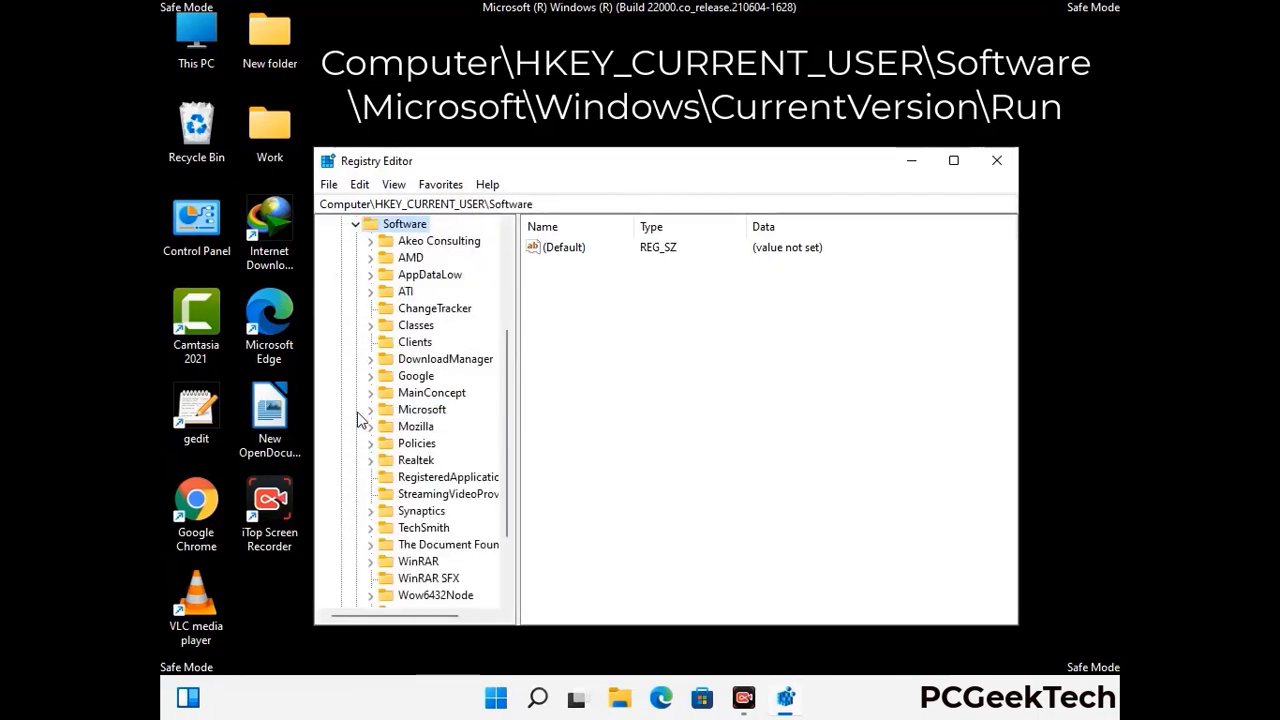
{"action": "double_click", "coordinate": [417, 412]}
{"action": "scroll", "coordinate": [470, 400], "scroll_direction": "down", "scroll_amount": 2}
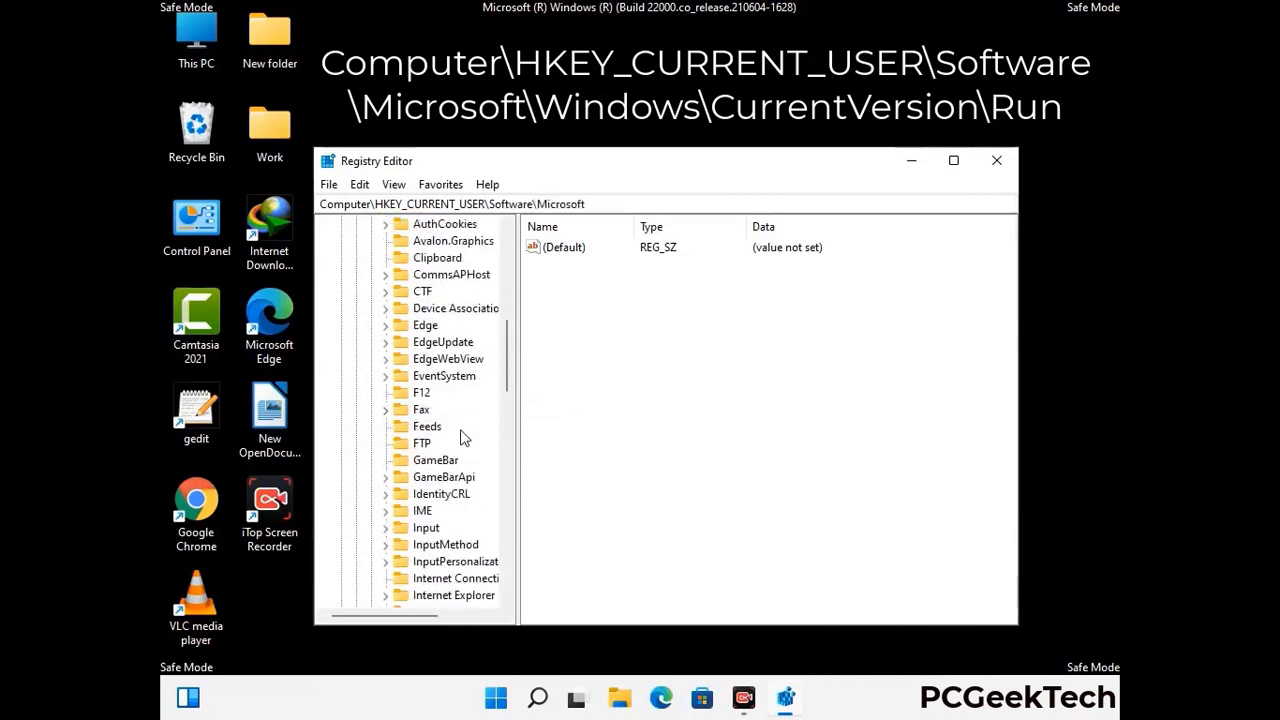
{"action": "scroll", "coordinate": [463, 437], "scroll_direction": "down", "scroll_amount": 2}
{"action": "scroll", "coordinate": [463, 437], "scroll_direction": "down", "scroll_amount": 1}
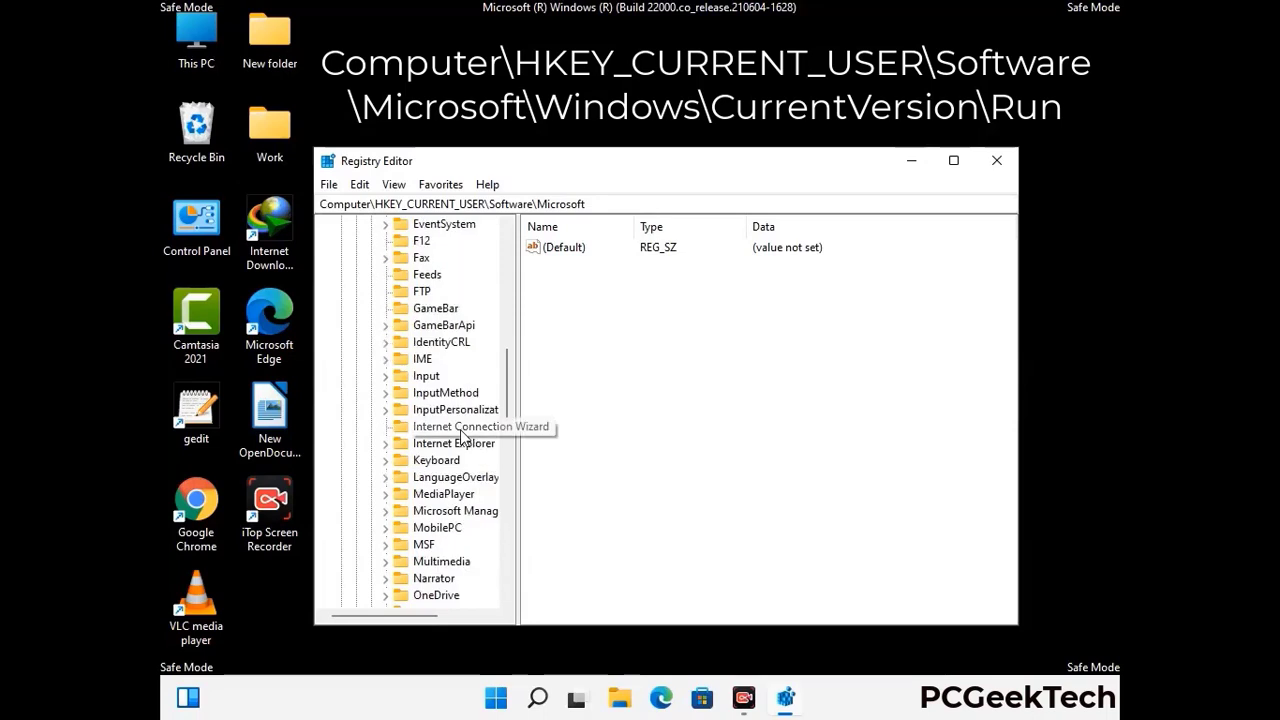
{"action": "scroll", "coordinate": [463, 437], "scroll_direction": "down", "scroll_amount": 2}
{"action": "scroll", "coordinate": [463, 437], "scroll_direction": "down", "scroll_amount": 7}
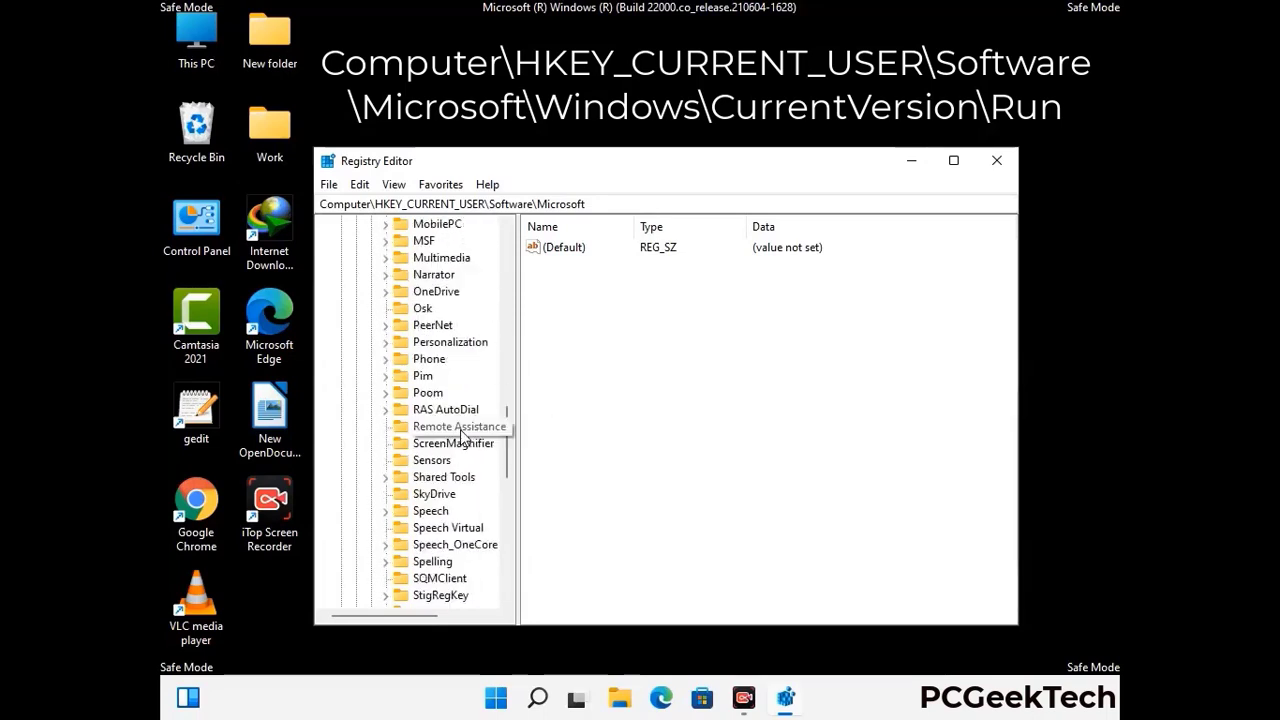
{"action": "scroll", "coordinate": [463, 437], "scroll_direction": "down", "scroll_amount": 2}
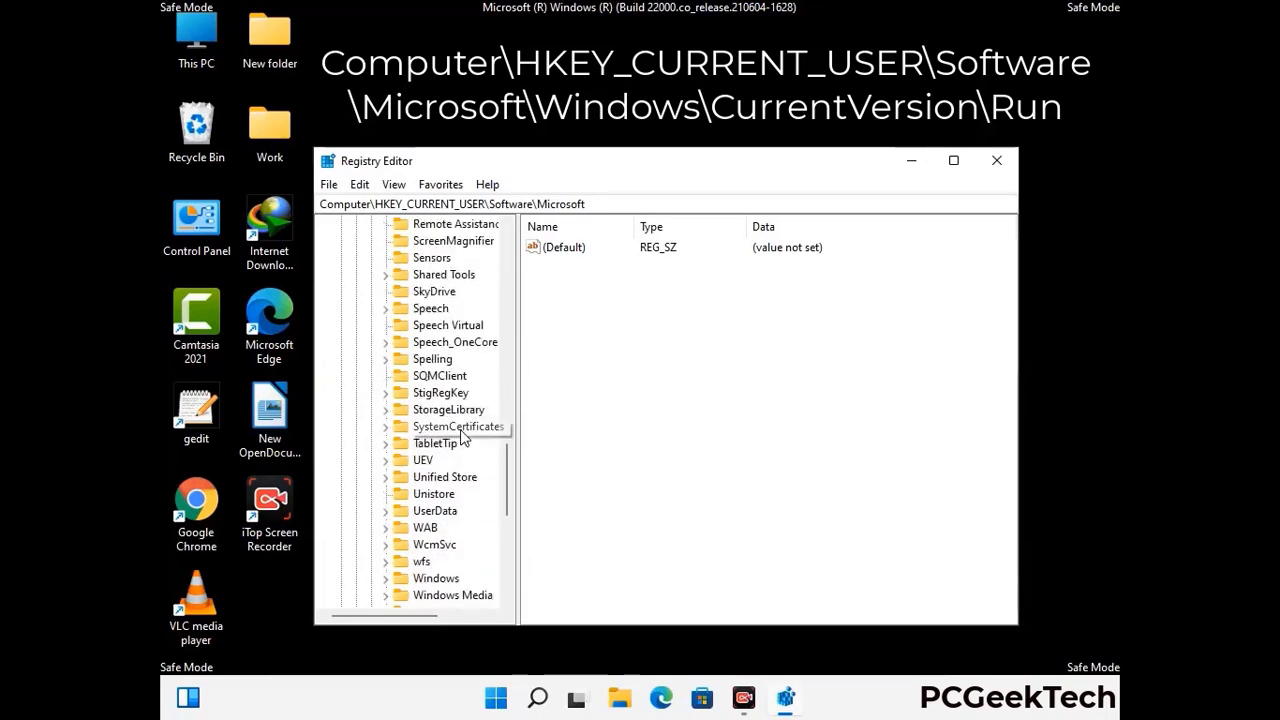
{"action": "scroll", "coordinate": [463, 437], "scroll_direction": "down", "scroll_amount": 1}
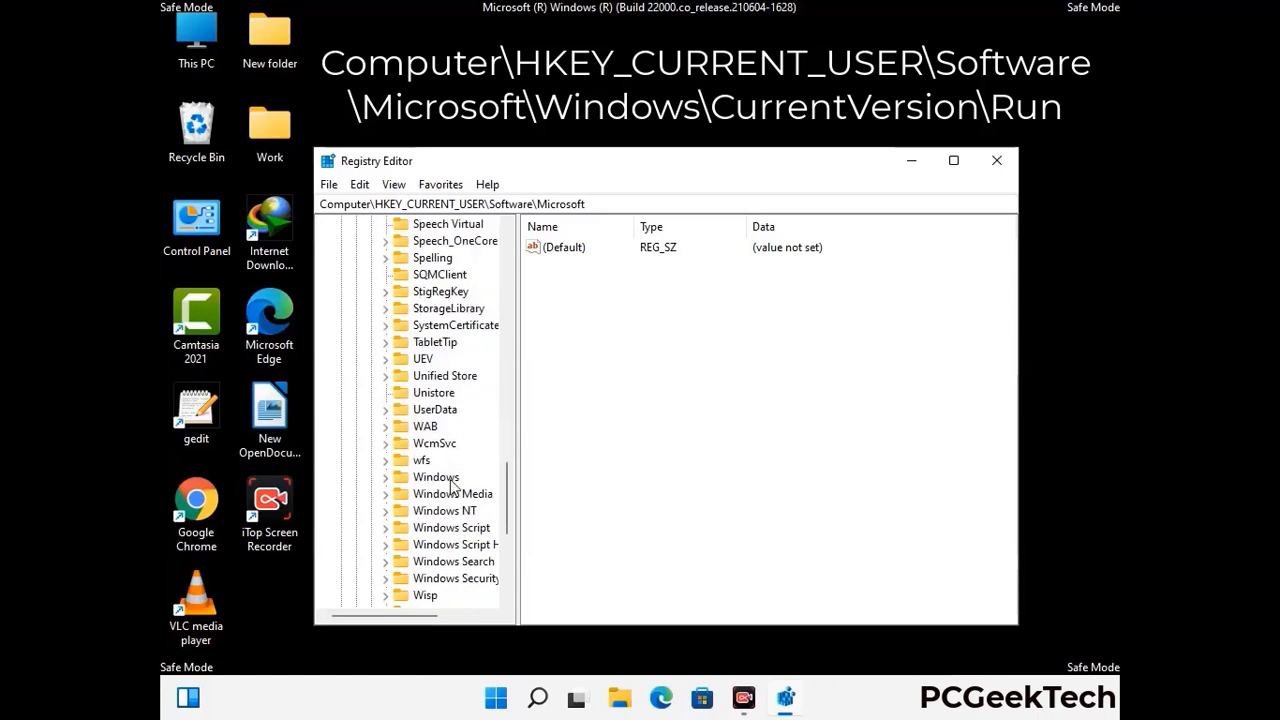
Open Windows > CurrentVersion under Microsoft to reveal the Run and RunOnce subkeys.
{"action": "double_click", "coordinate": [450, 477]}
{"action": "scroll", "coordinate": [462, 472], "scroll_direction": "down", "scroll_amount": 1}
{"action": "double_click", "coordinate": [464, 462]}
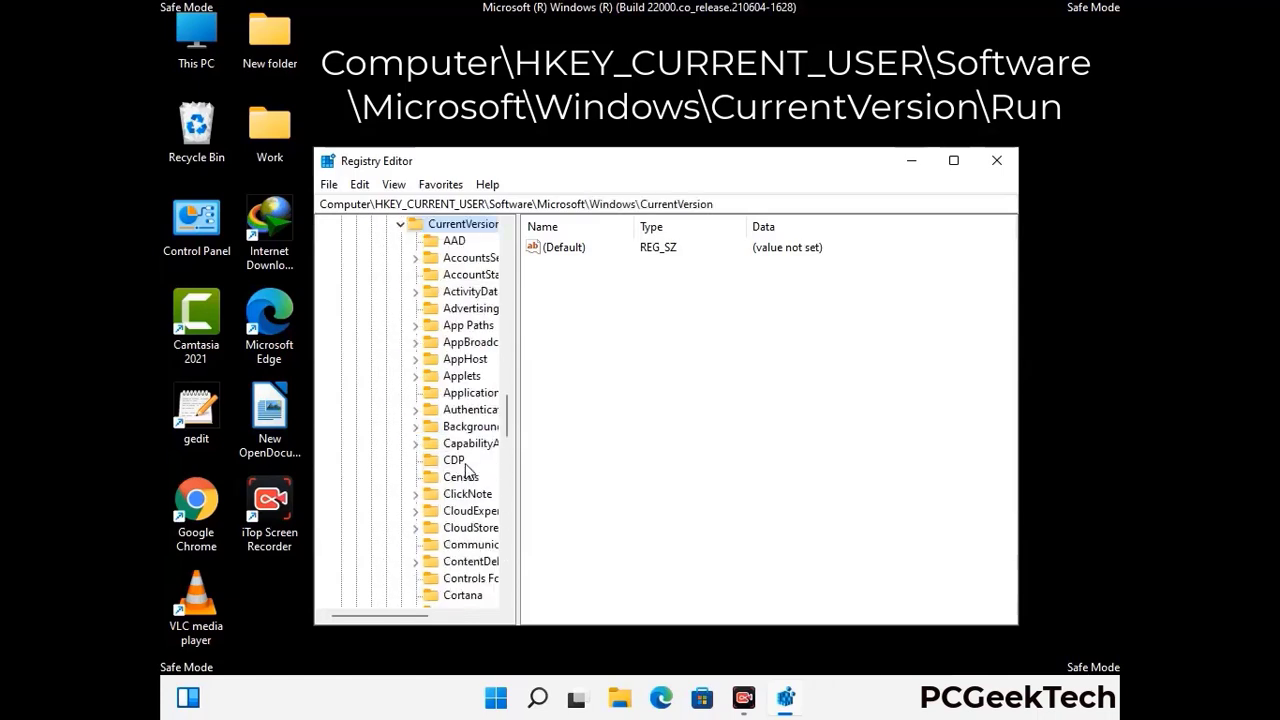
{"action": "scroll", "coordinate": [458, 437], "scroll_direction": "down", "scroll_amount": 4}
{"action": "scroll", "coordinate": [457, 437], "scroll_direction": "down", "scroll_amount": 3}
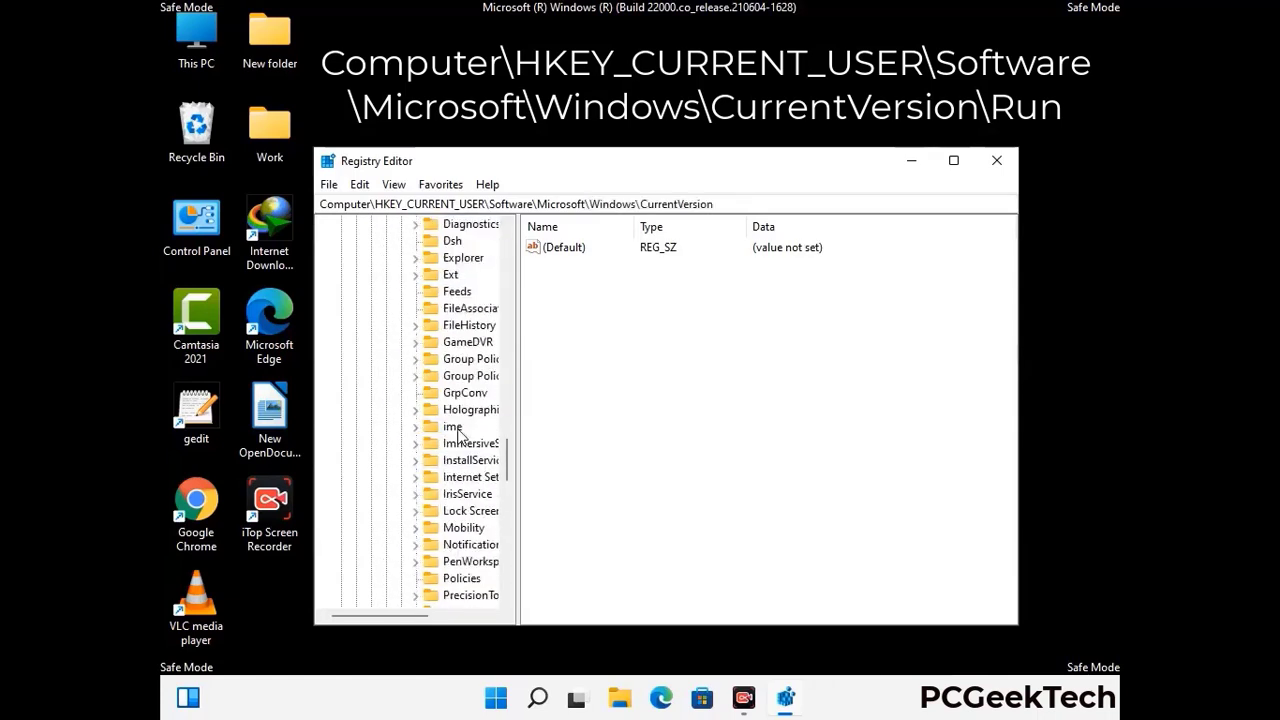
{"action": "scroll", "coordinate": [458, 435], "scroll_direction": "down", "scroll_amount": 4}
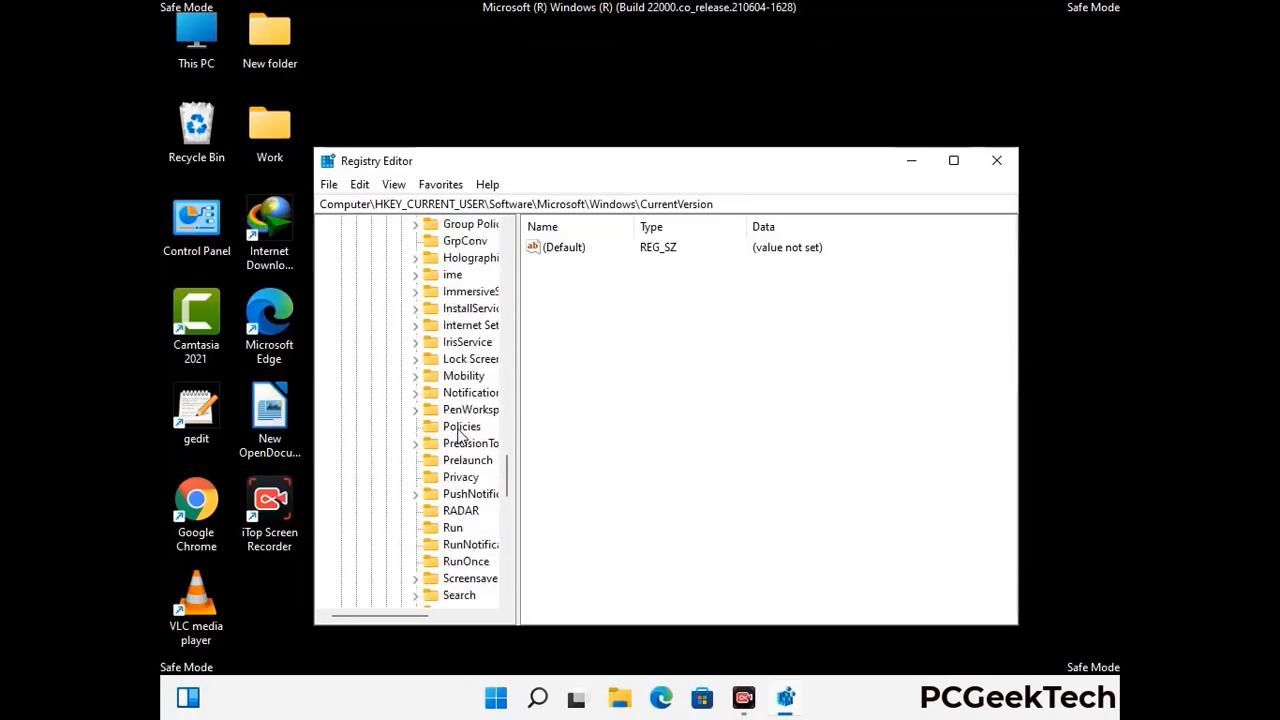
Remove the ScreenRec value from the Run key and confirm the deletion.
{"action": "left_click", "coordinate": [454, 477]}
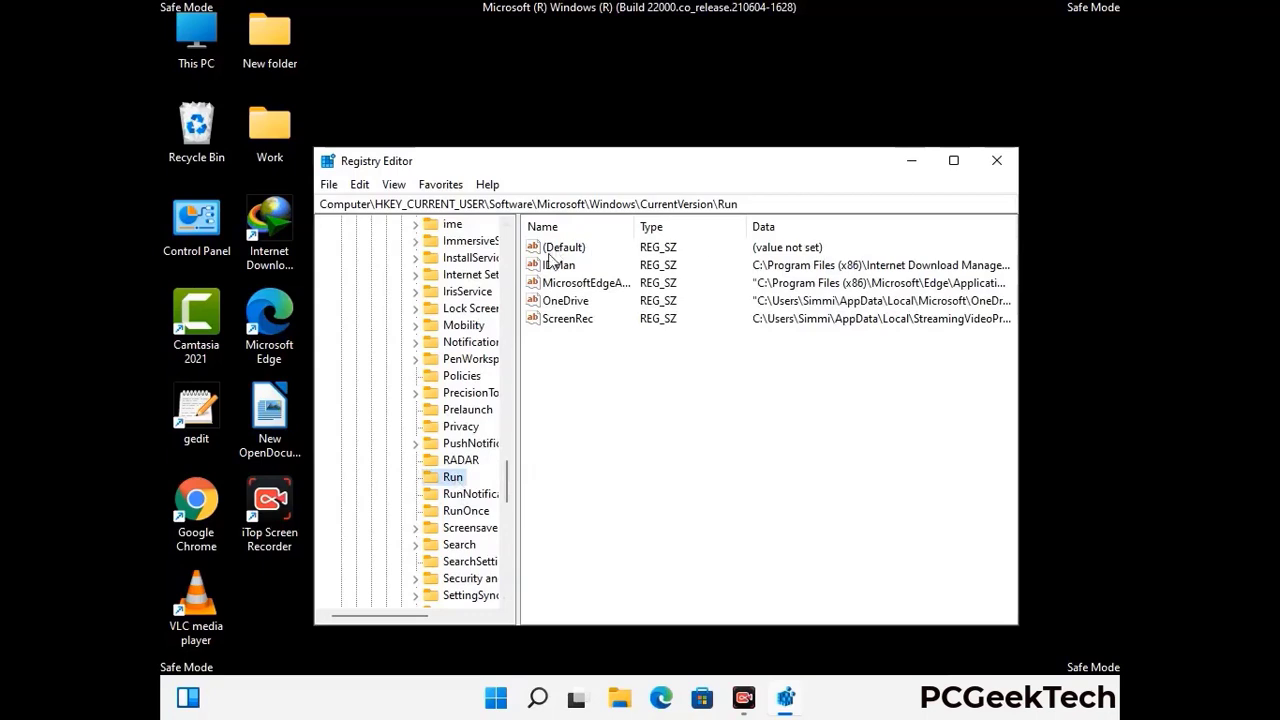
{"action": "left_click", "coordinate": [566, 325]}
{"action": "left_click", "coordinate": [646, 320]}
{"action": "left_click", "coordinate": [578, 320]}
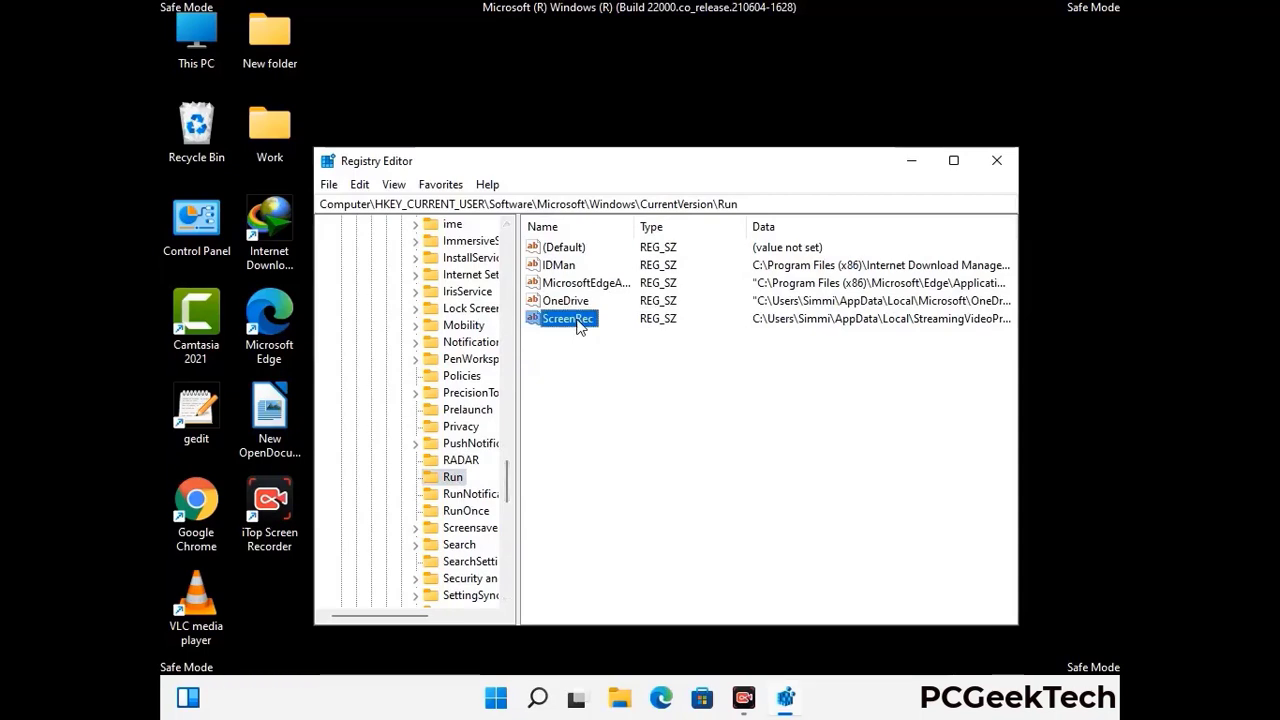
{"action": "right_click", "coordinate": [578, 325]}
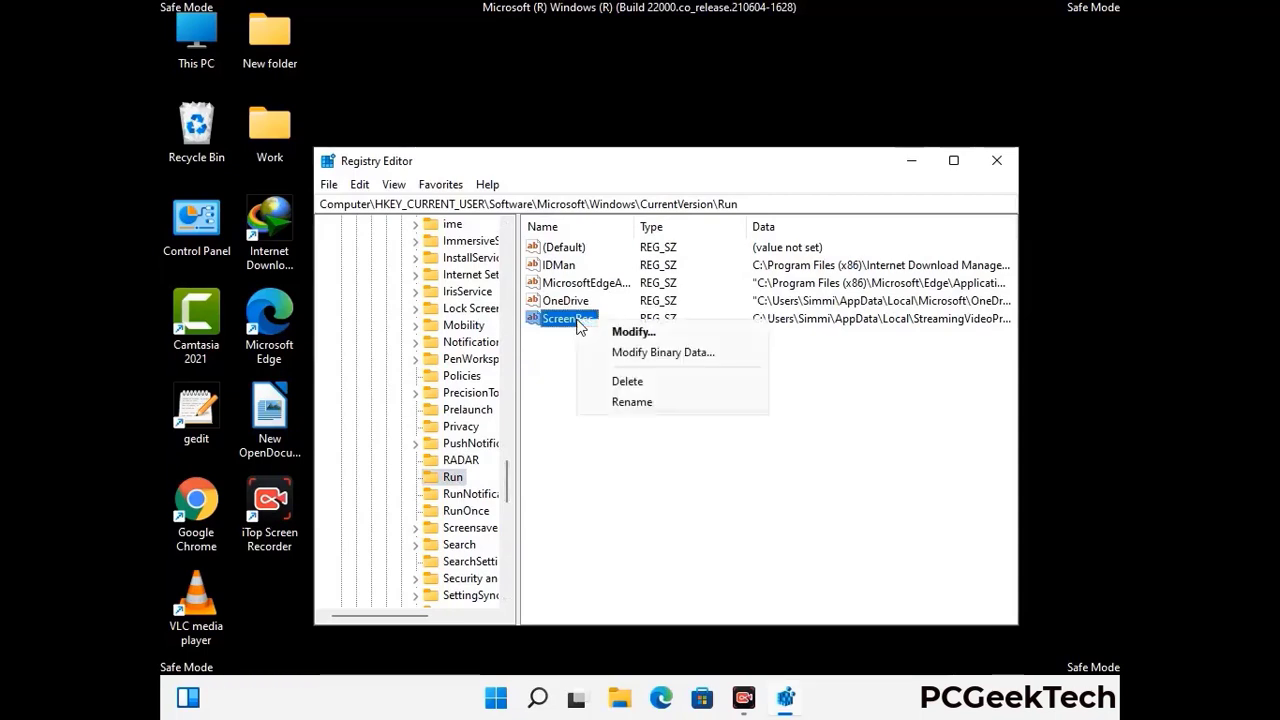
{"action": "left_click", "coordinate": [628, 381]}
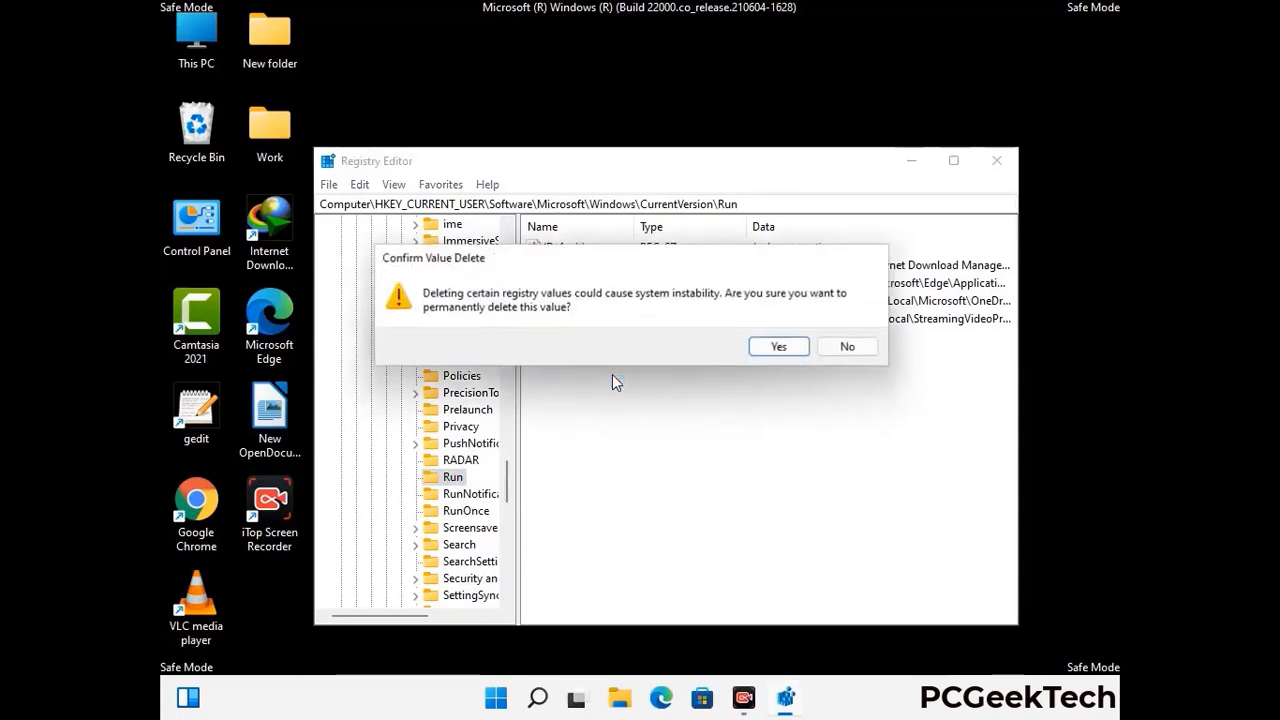
{"action": "left_click", "coordinate": [798, 350]}
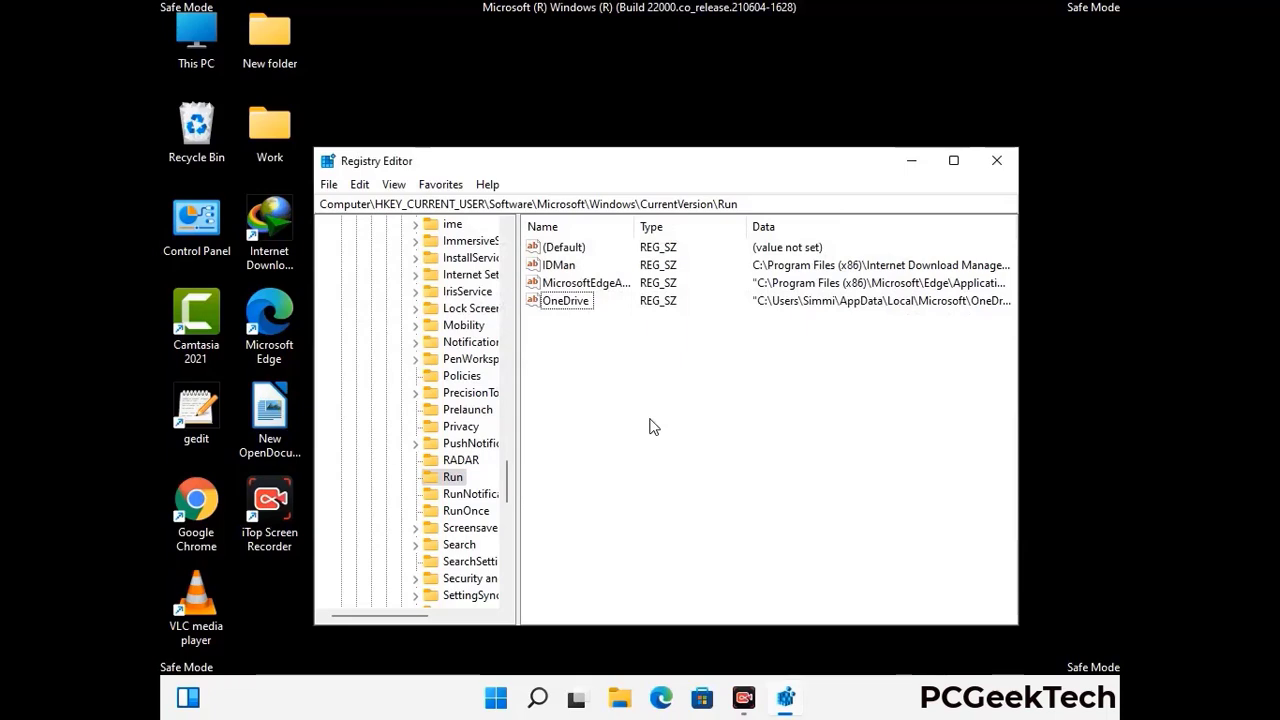
Search the registry for 'Virus Nam', cancel the search, and close Registry Editor.
{"action": "key", "text": "ctrl+f"}
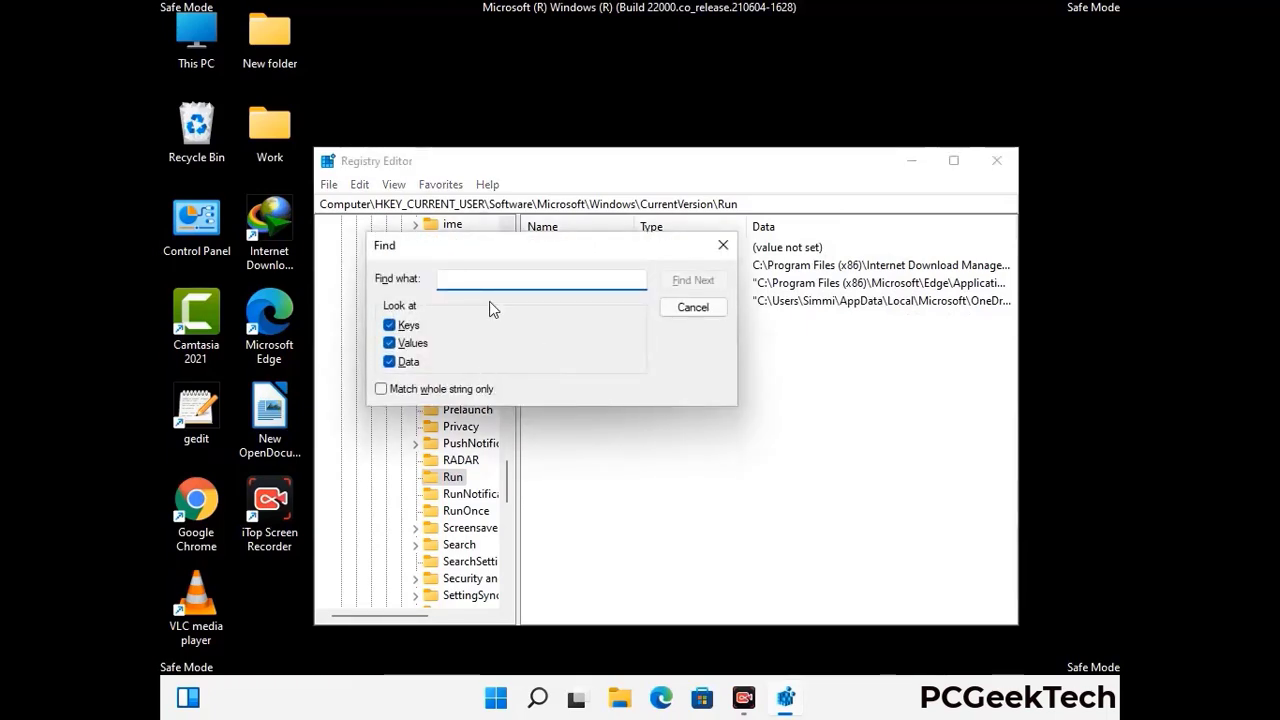
{"action": "type", "text": "Virus Name"}
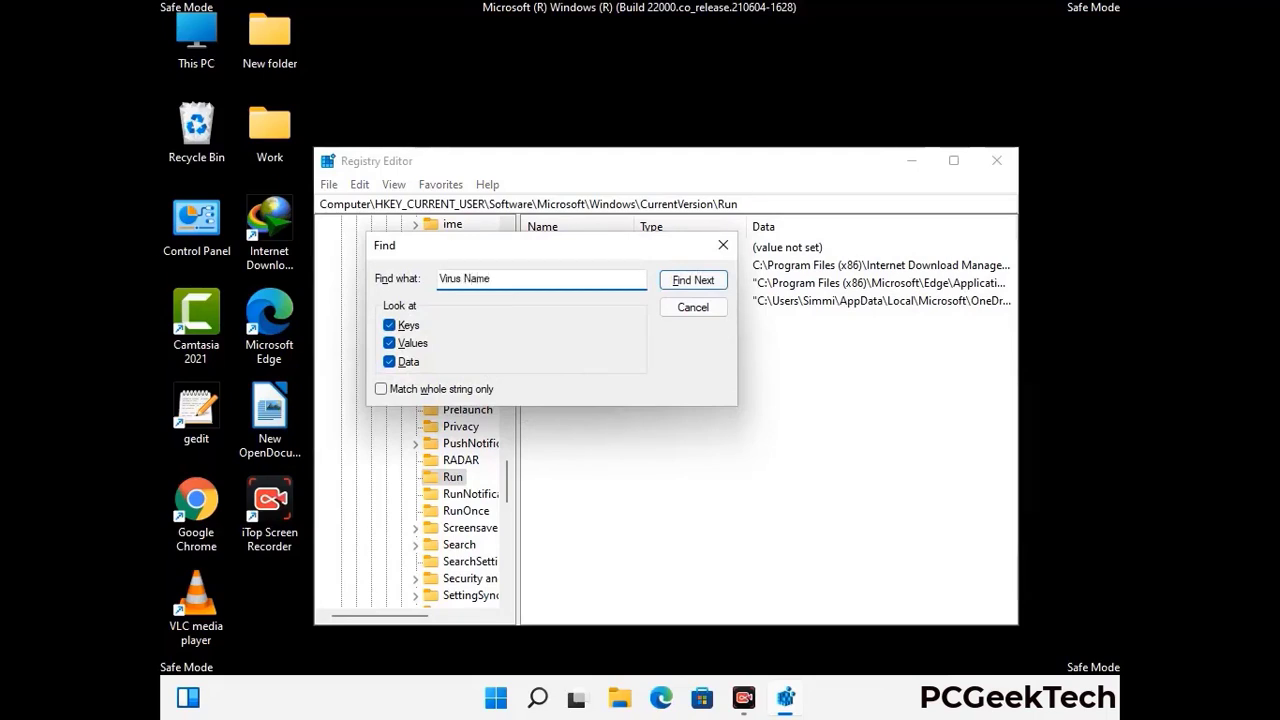
{"action": "left_click", "coordinate": [678, 286]}
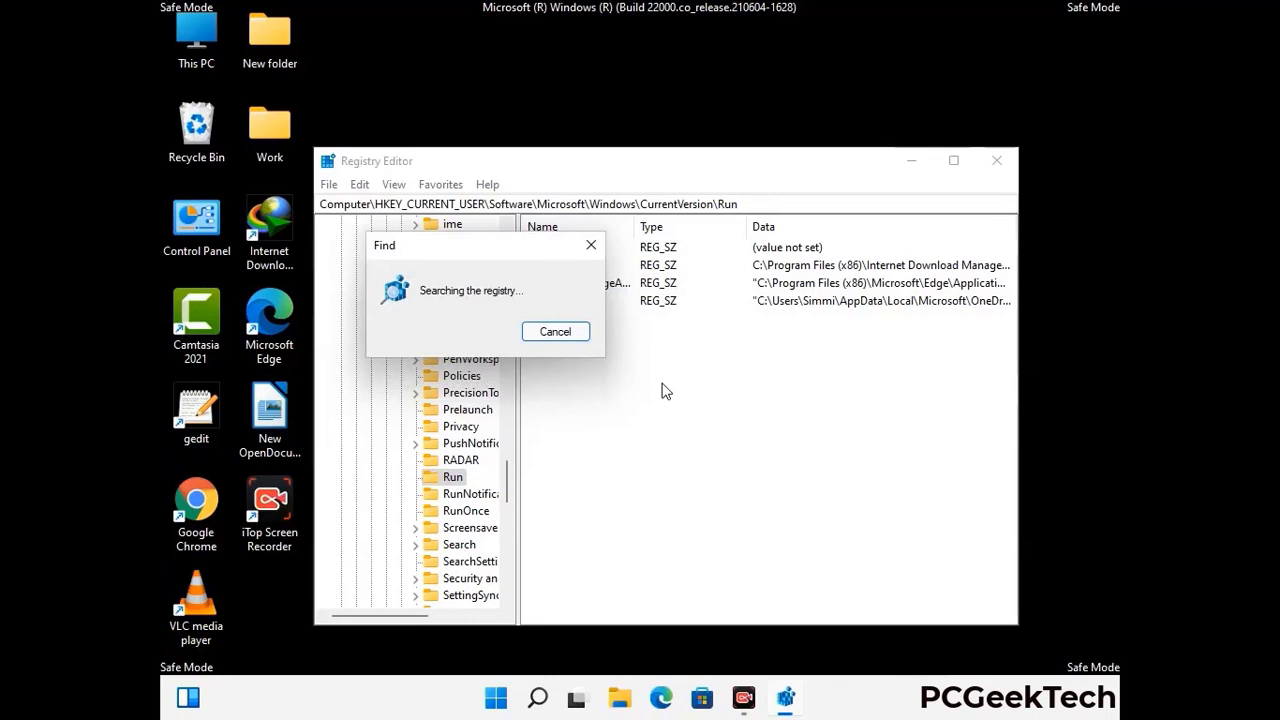
{"action": "left_click", "coordinate": [599, 248]}
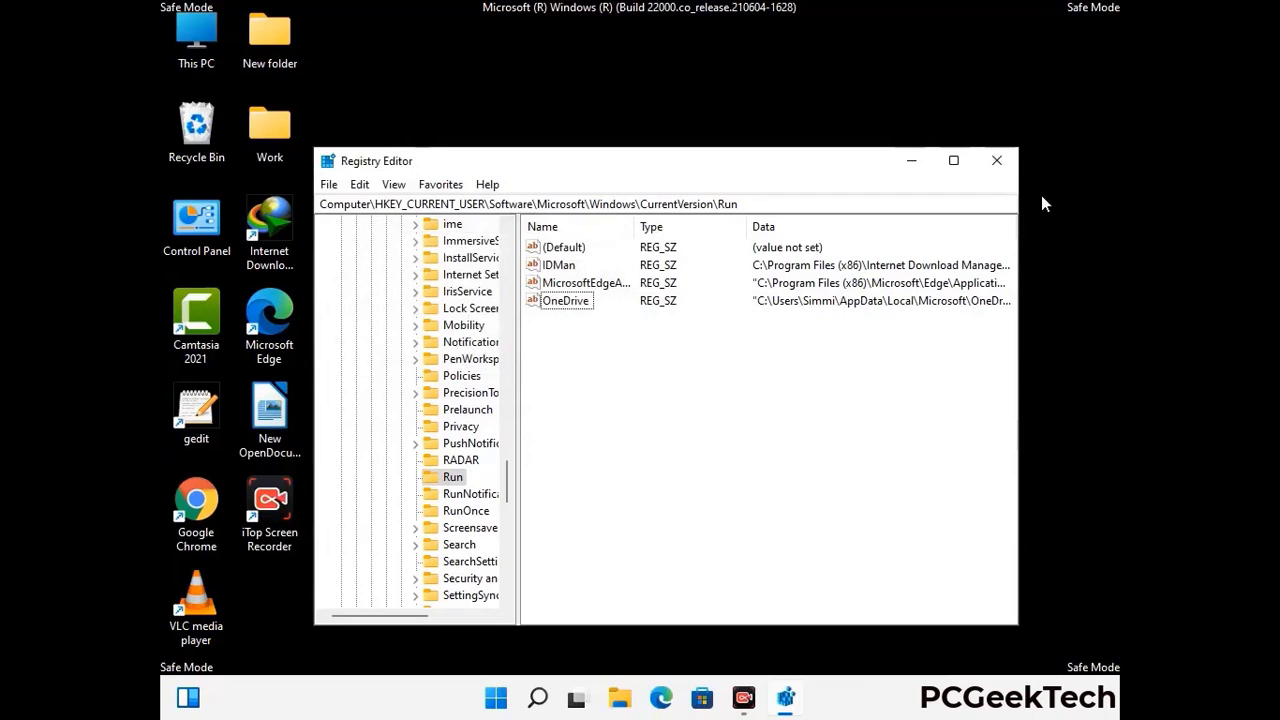
{"action": "left_click", "coordinate": [997, 161]}
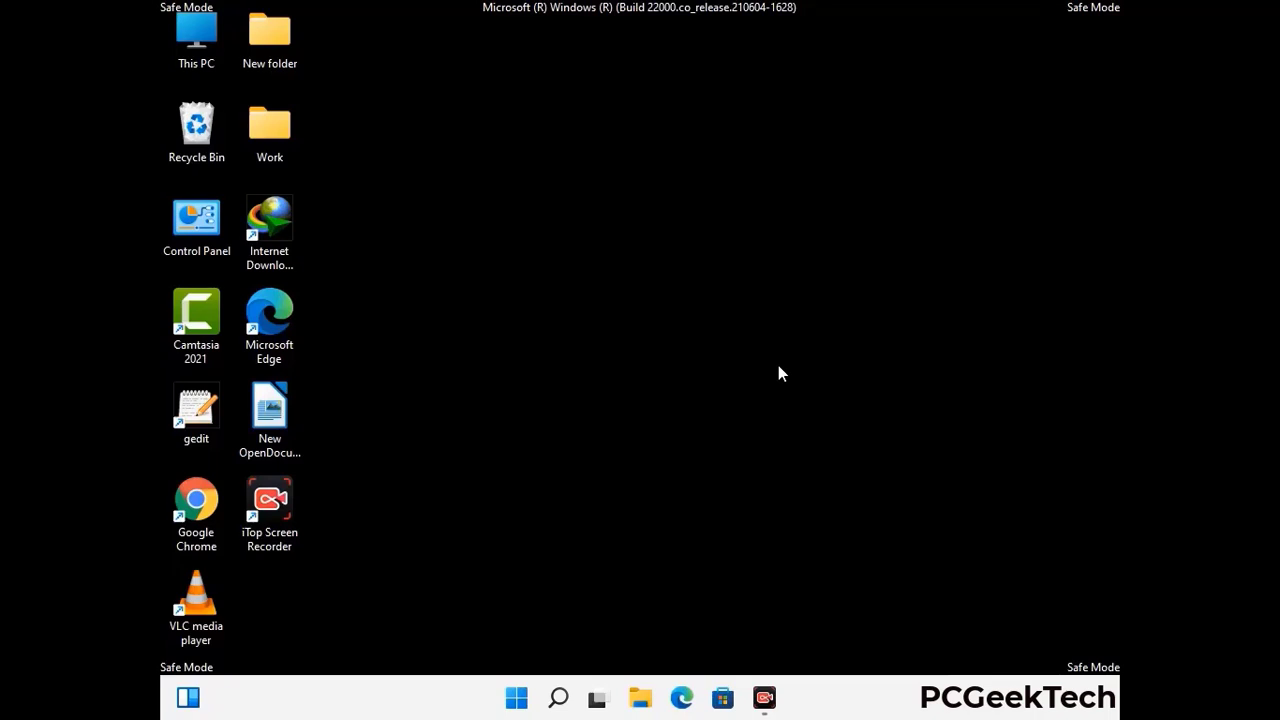
Reopen System Configuration with msconfig and clear Safe boot on the Boot tab.
{"action": "key", "text": "super+r"}
{"action": "left_click_drag", "start_coordinate": [371, 463], "coordinate": [655, 198]}
{"action": "type", "text": "ms"}
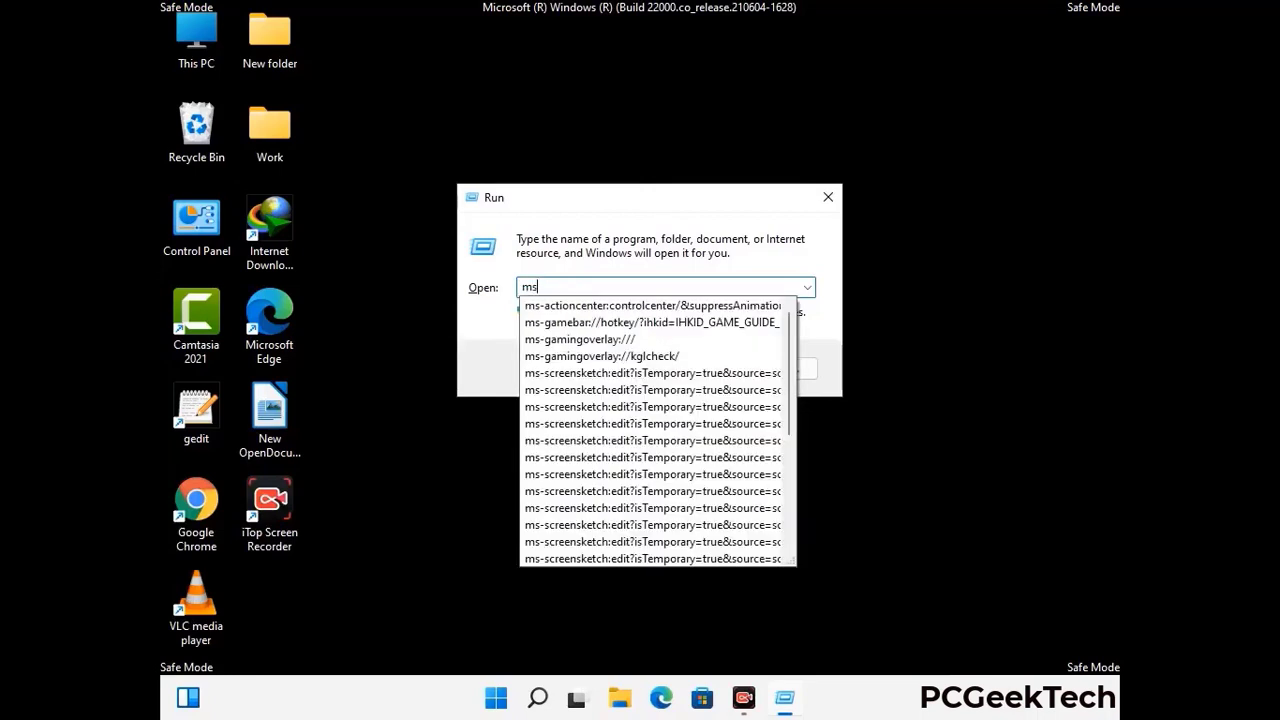
{"action": "type", "text": "config"}
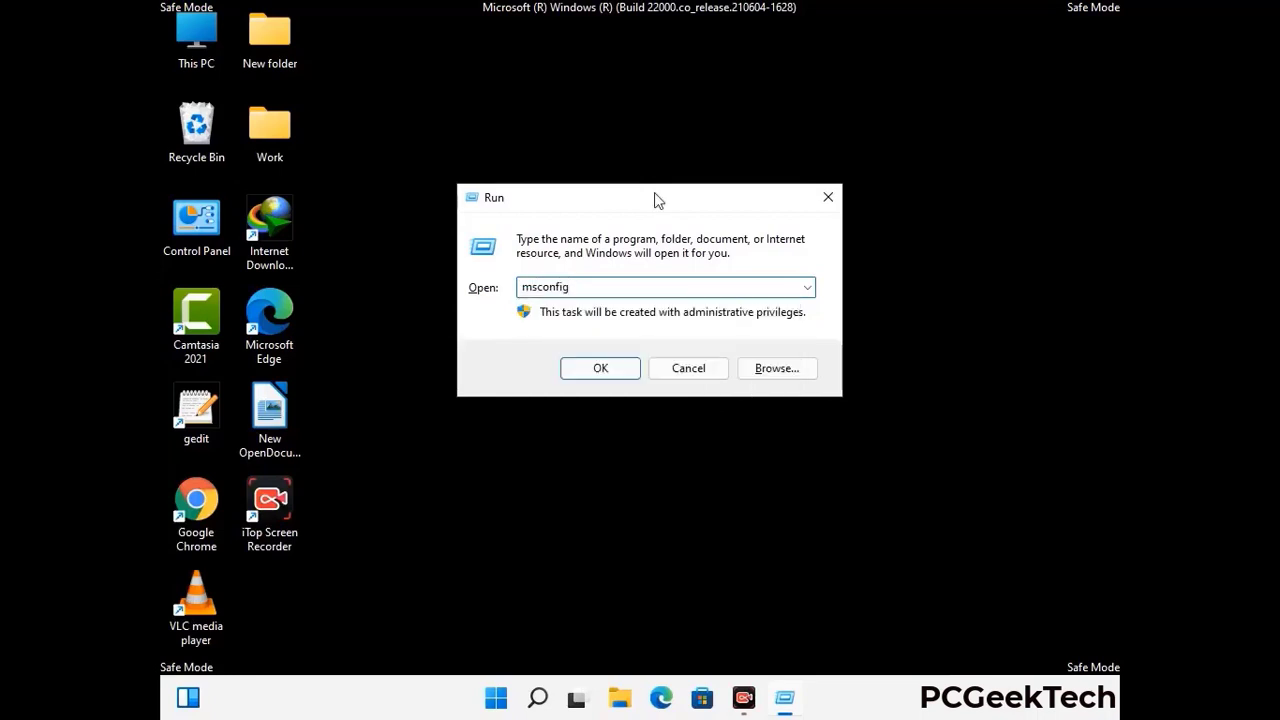
{"action": "left_click", "coordinate": [590, 366]}
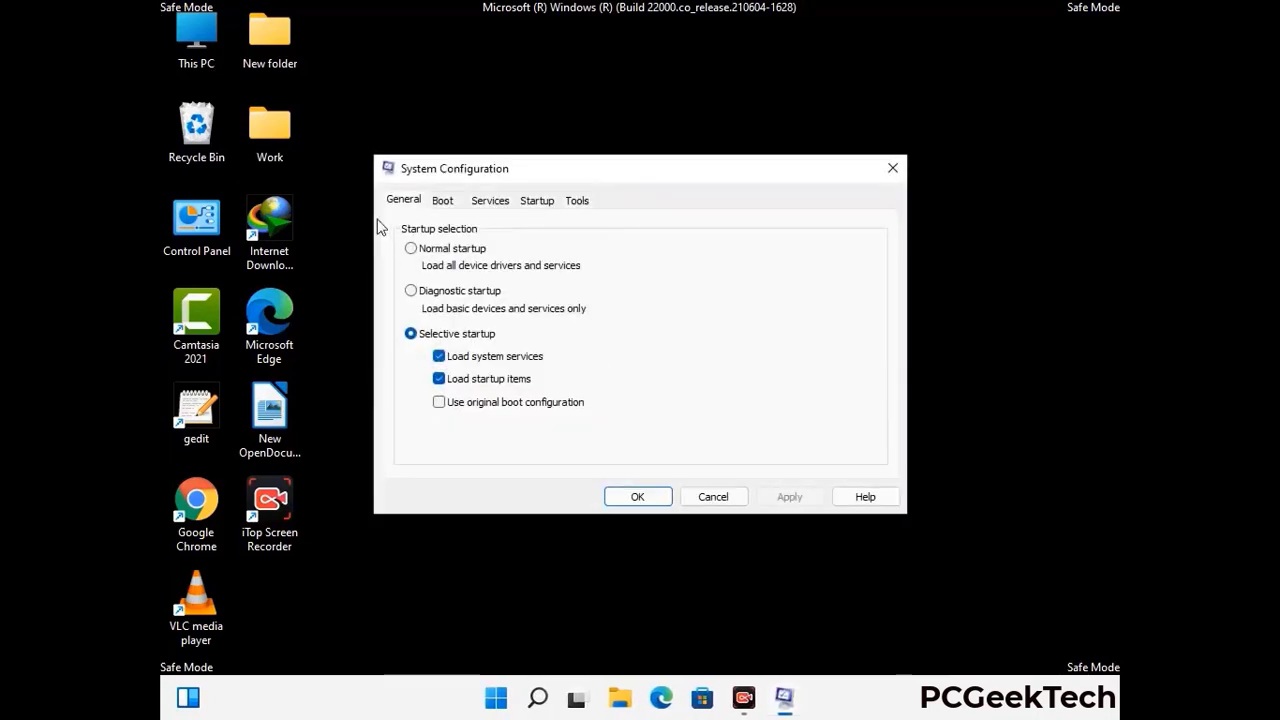
{"action": "left_click", "coordinate": [441, 200]}
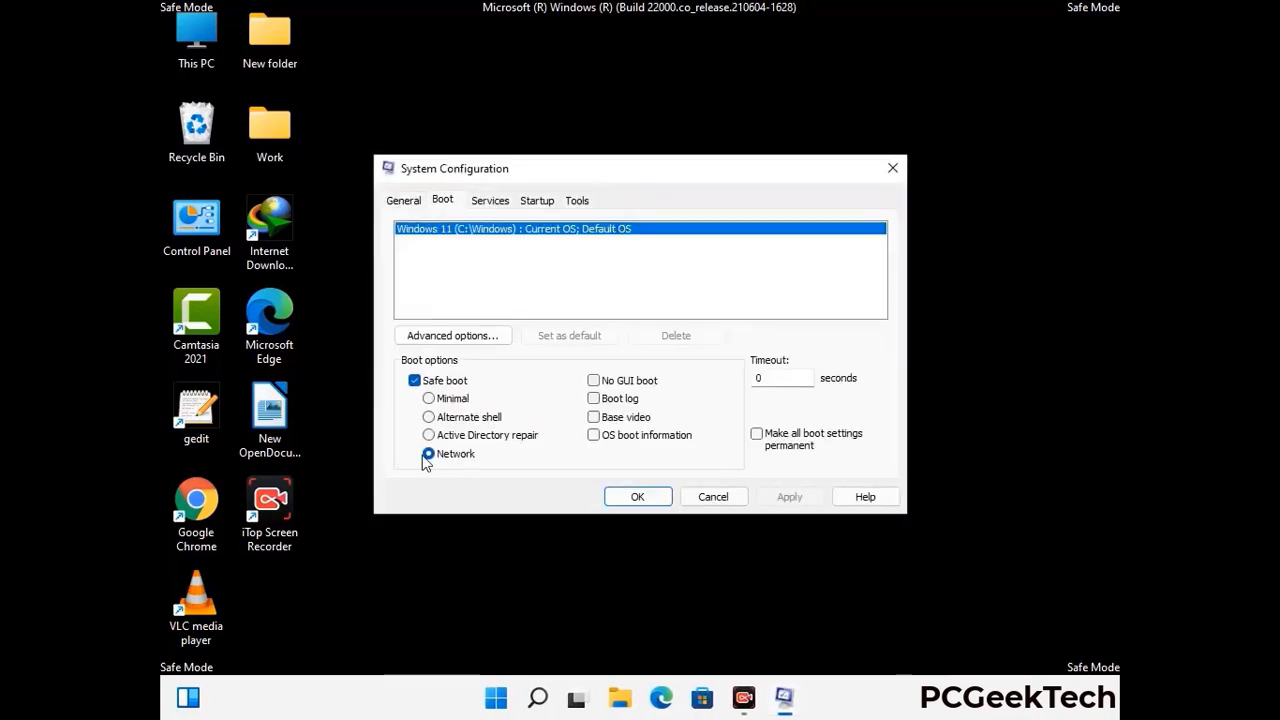
{"action": "left_click", "coordinate": [413, 383]}
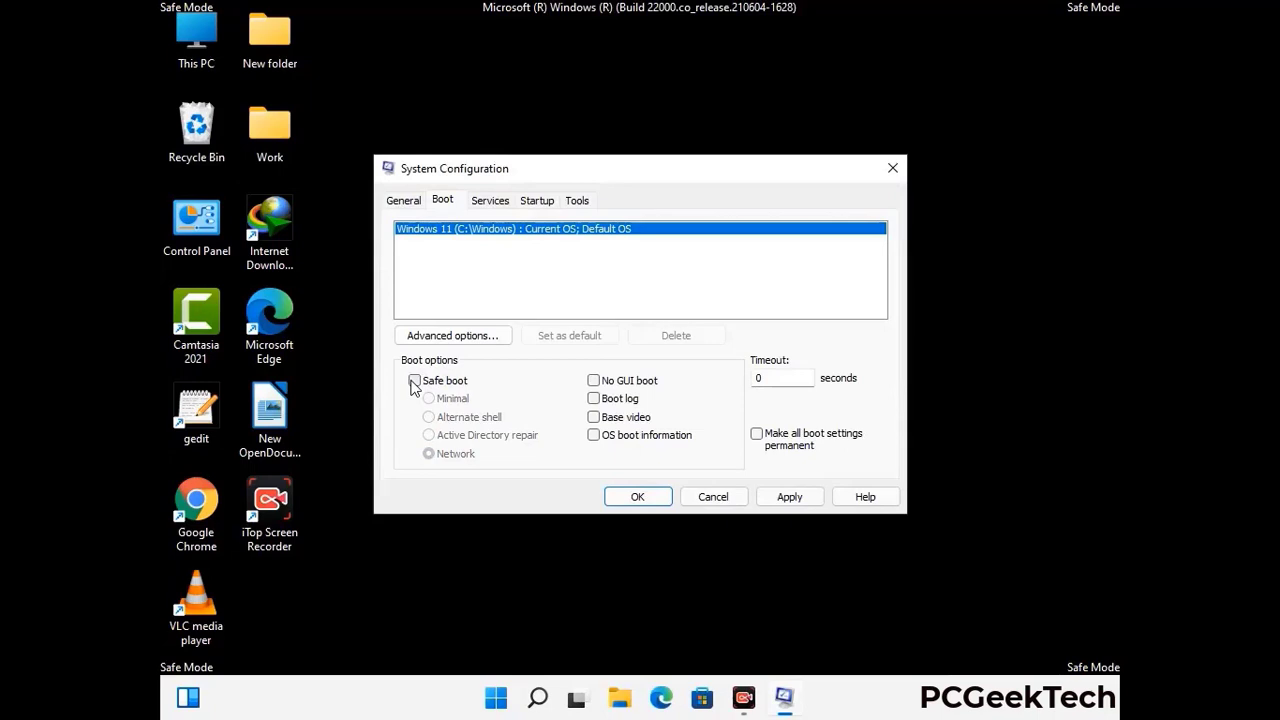